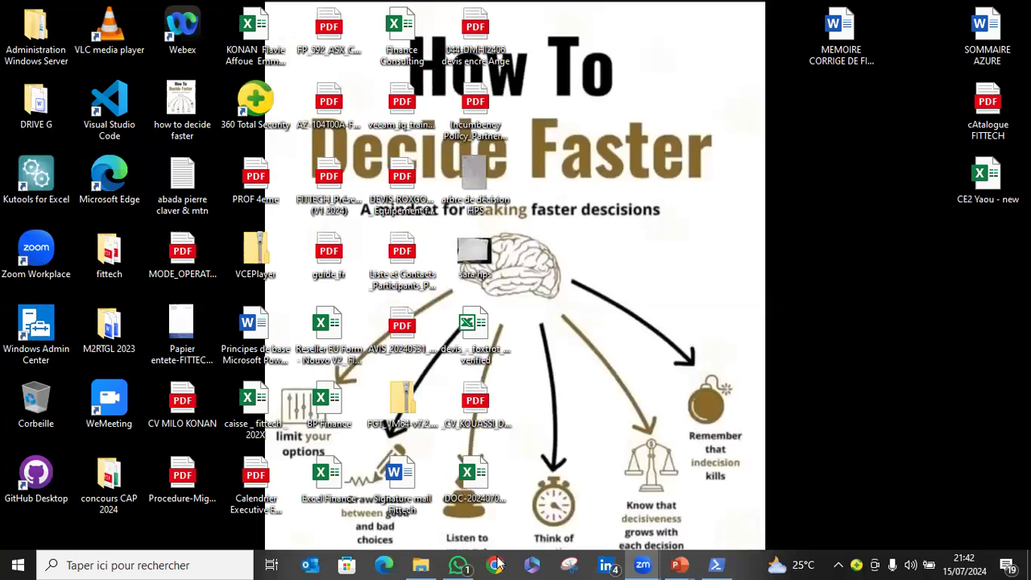
Open Chrome maximized with the personal profile and load the Azure portal home page at portal.azure.com.
{"action": "left_click", "coordinate": [497, 564]}
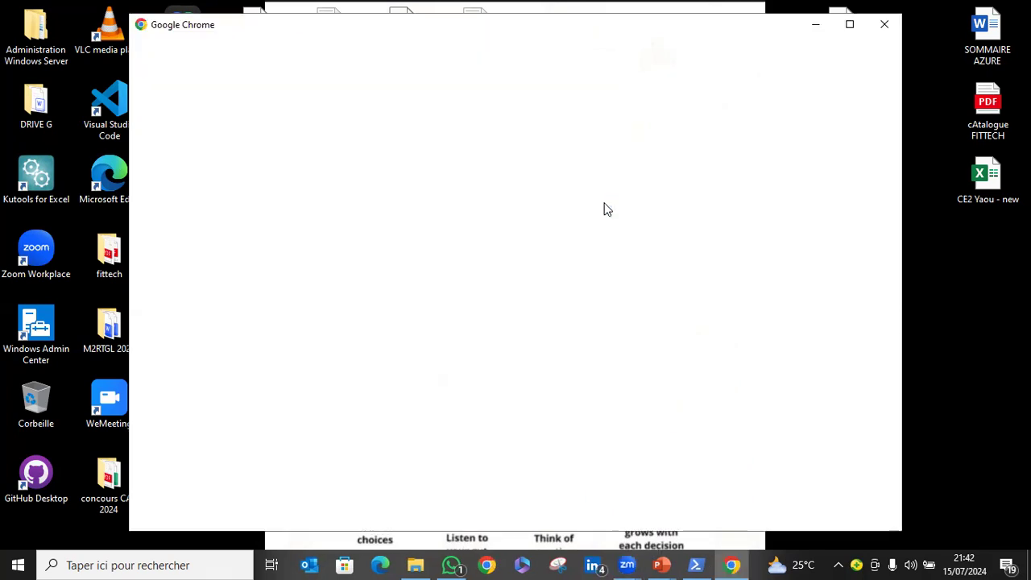
{"action": "left_click", "coordinate": [850, 26]}
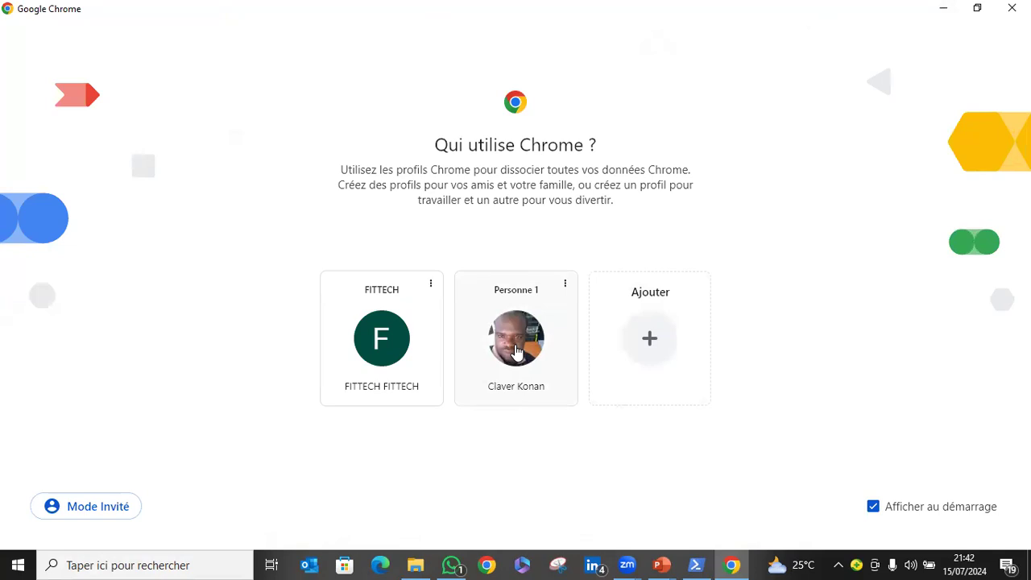
{"action": "left_click", "coordinate": [684, 296]}
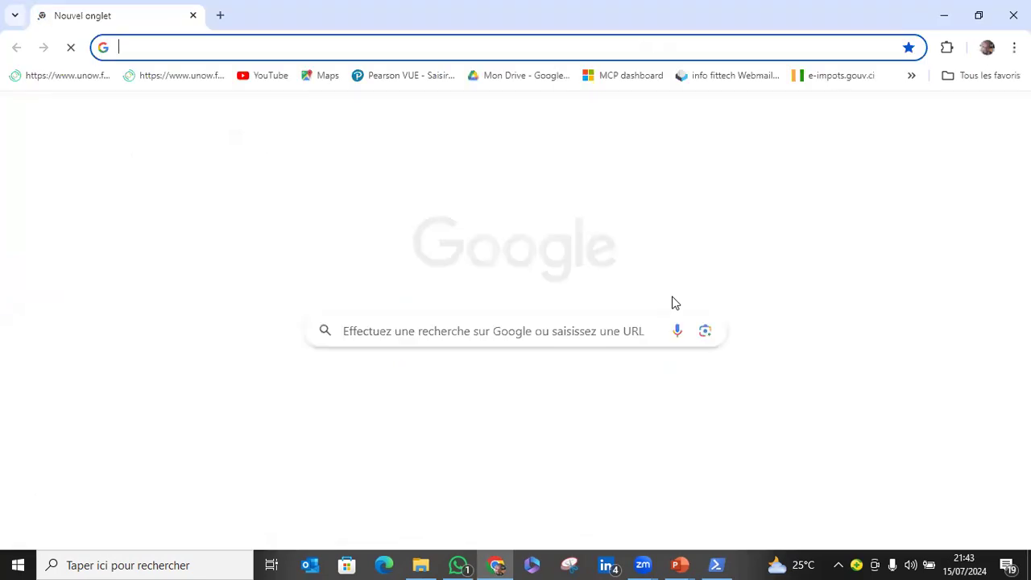
{"action": "type", "text": "az"}
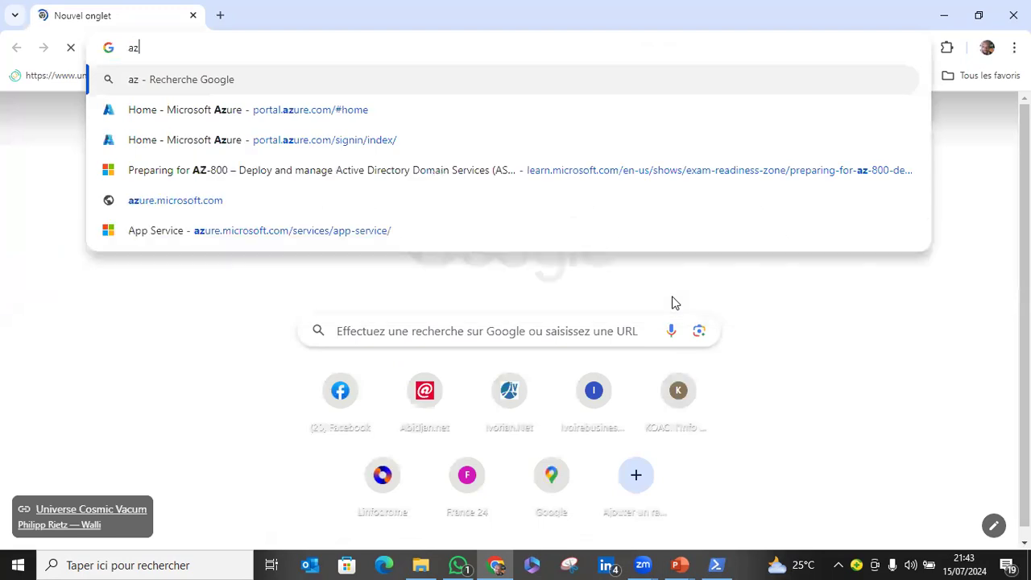
{"action": "left_click", "coordinate": [362, 109]}
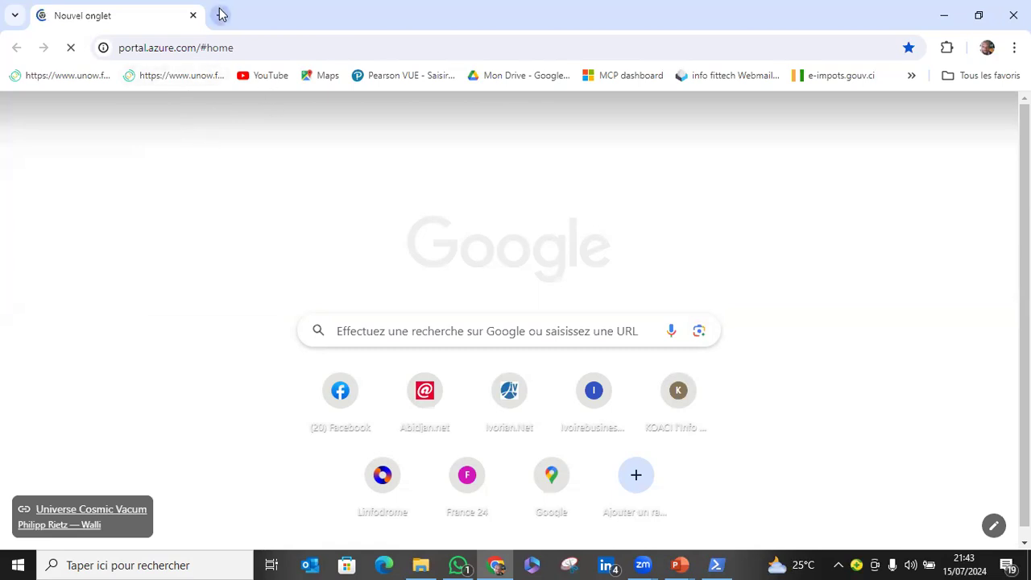
Search Google for "créer un compte azure" in a new browser tab.
{"action": "key", "text": "ctrl+t"}
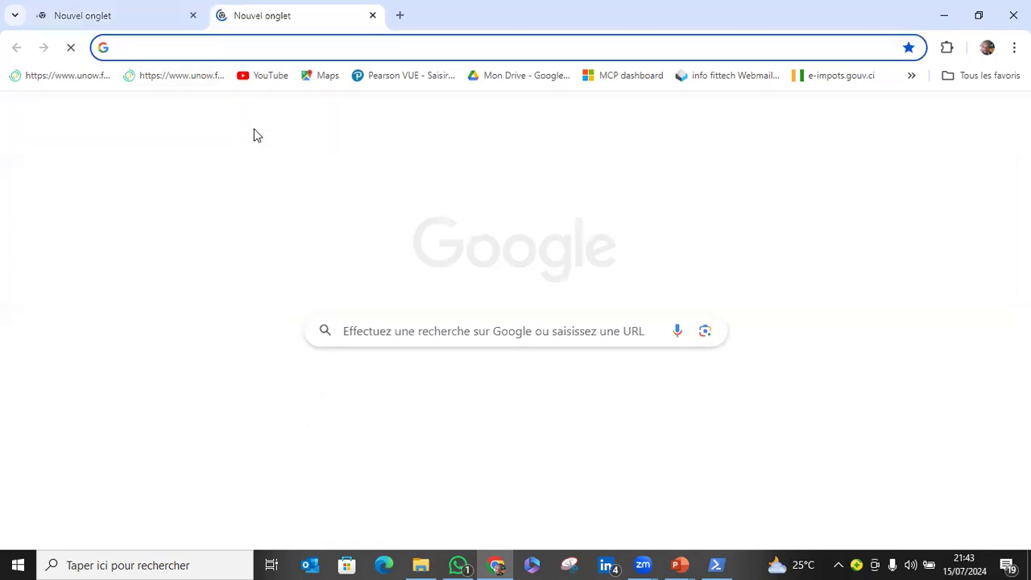
{"action": "left_click", "coordinate": [401, 332]}
{"action": "type", "text": "cre"}
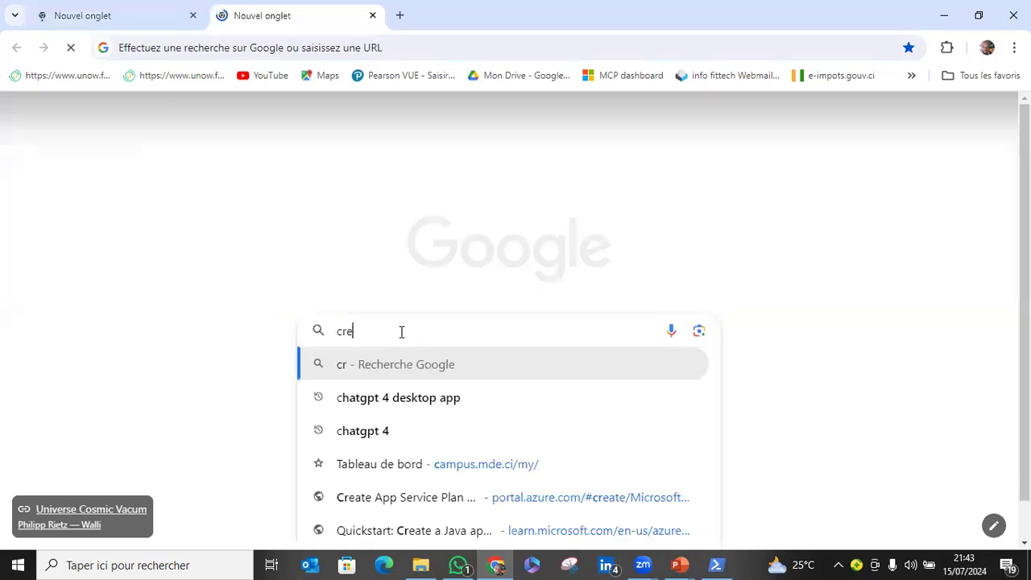
{"action": "type", "text": "er un c"}
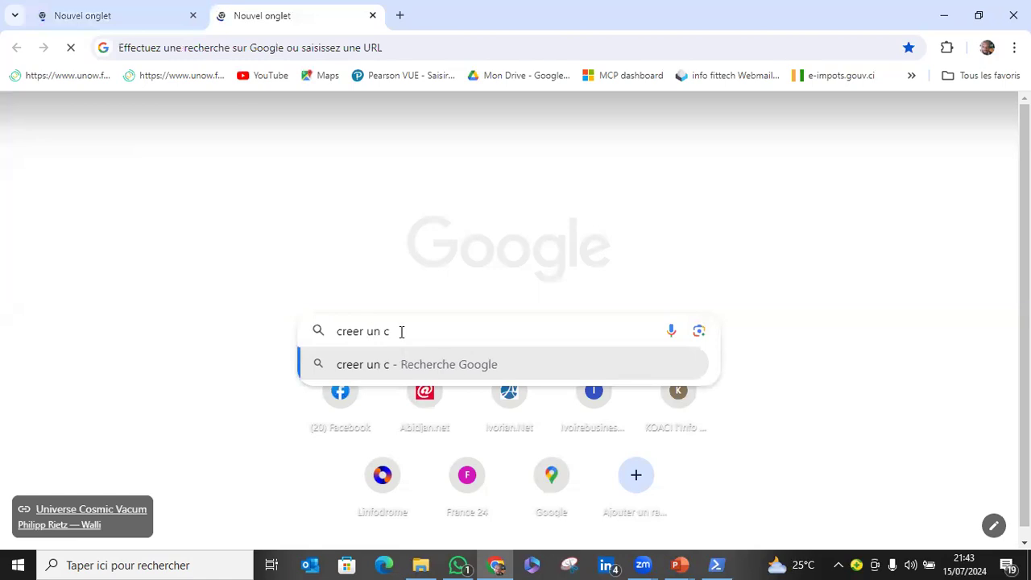
{"action": "type", "text": "ompte "}
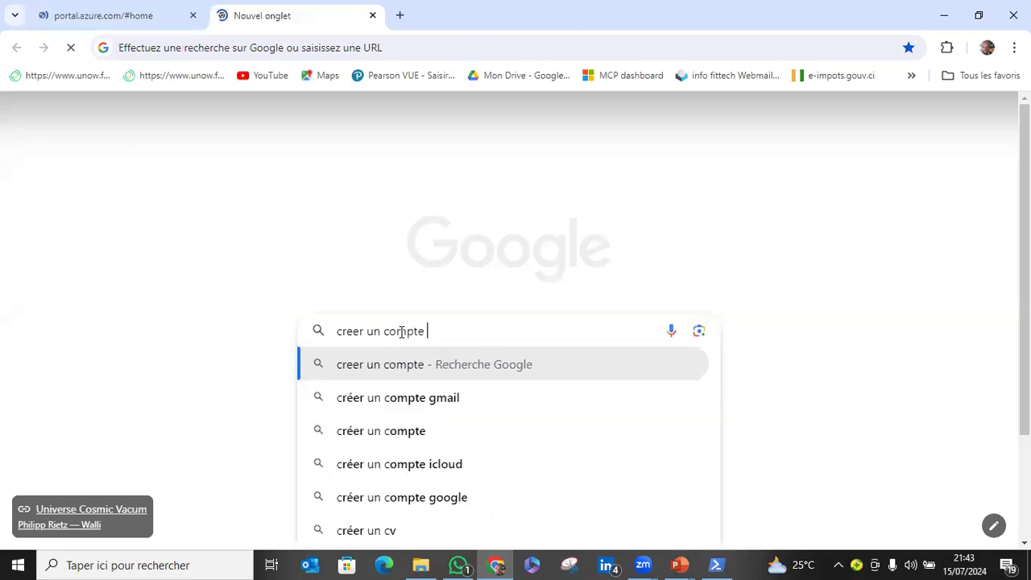
{"action": "type", "text": "az"}
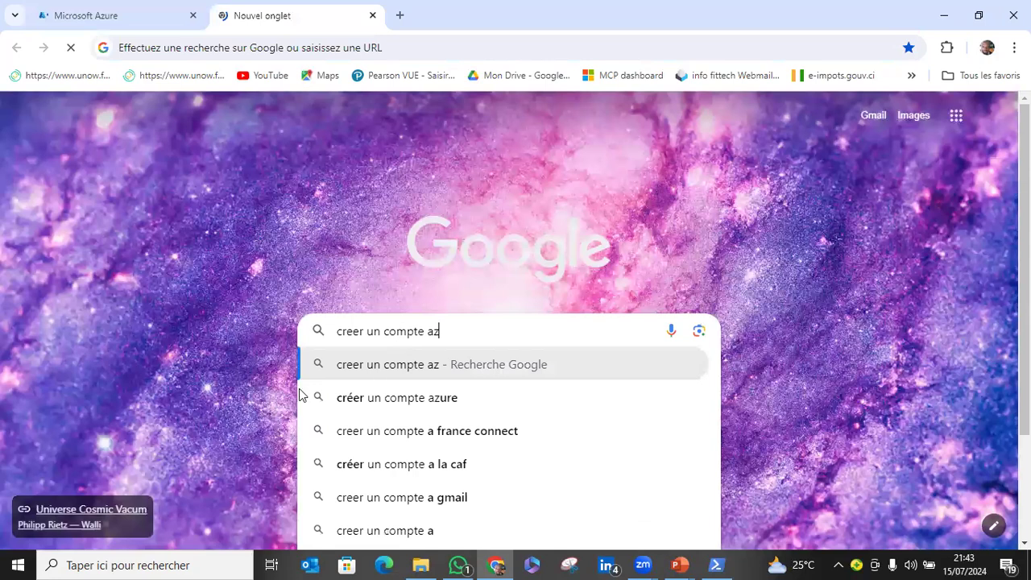
{"action": "left_click", "coordinate": [397, 405]}
Return to the Azure portal and search for the Virtual networks service to open its list.
{"action": "left_click", "coordinate": [133, 24]}
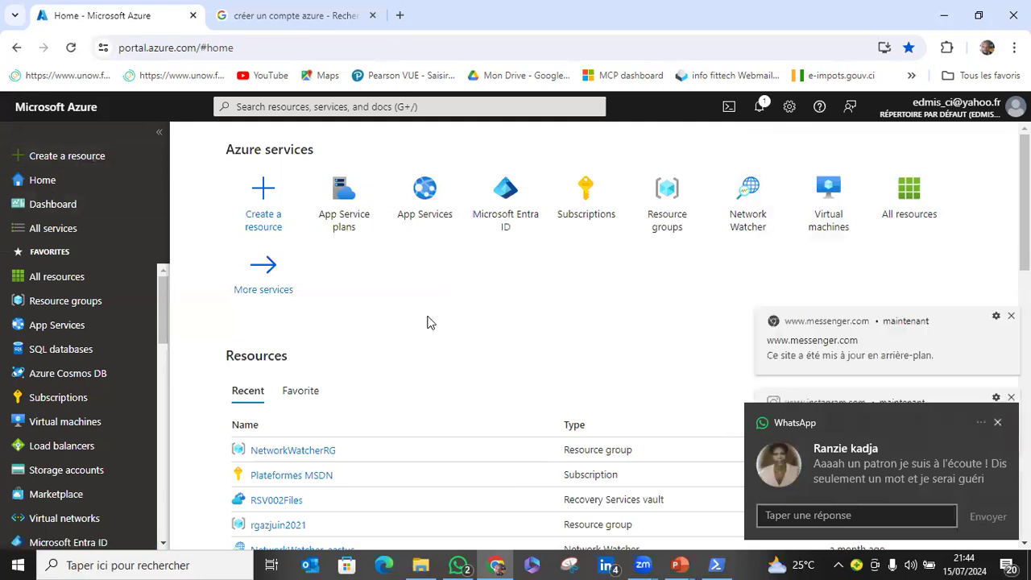
{"action": "left_click", "coordinate": [303, 114]}
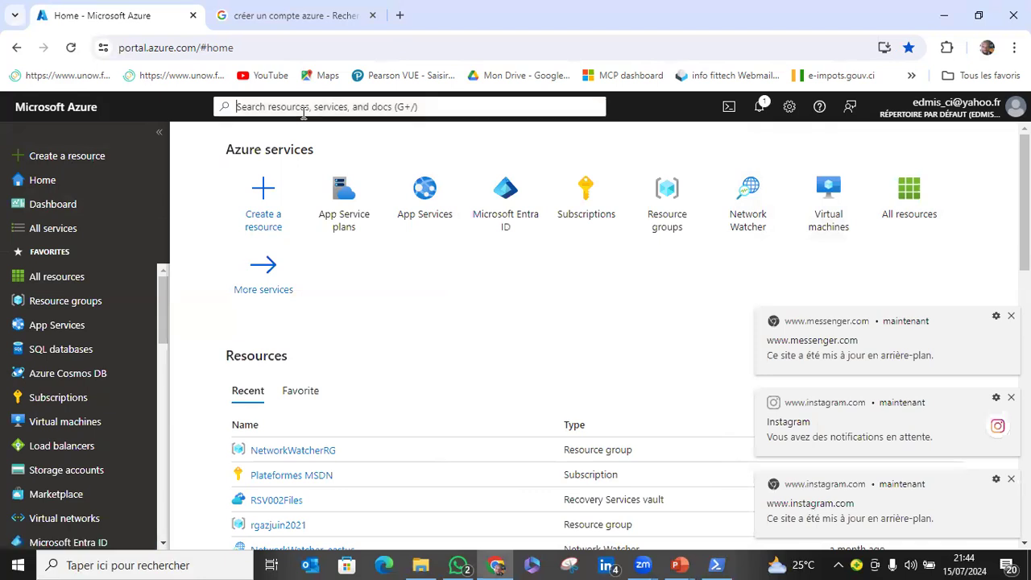
{"action": "type", "text": "vi"}
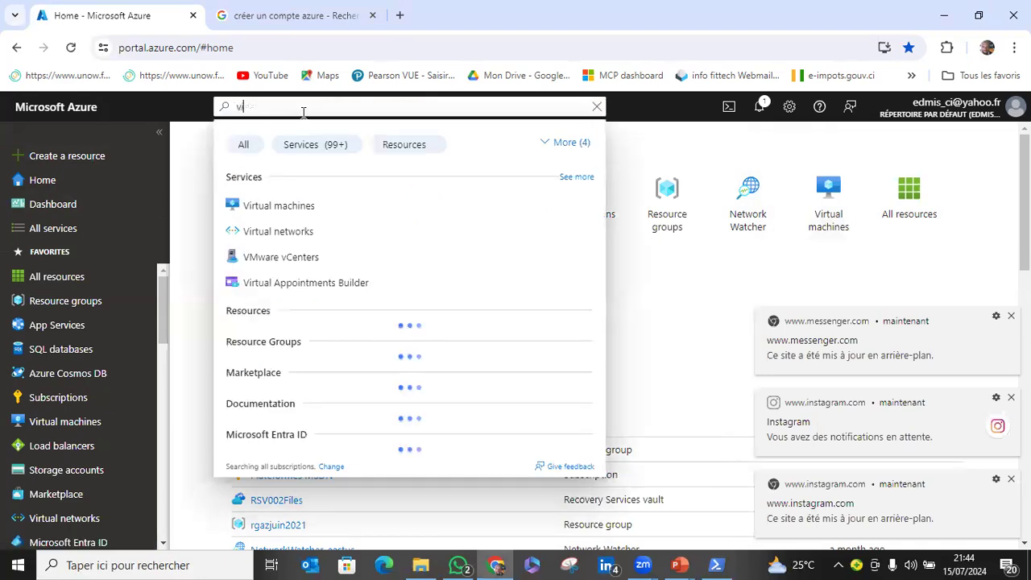
{"action": "type", "text": "rtu"}
{"action": "left_click", "coordinate": [320, 233]}
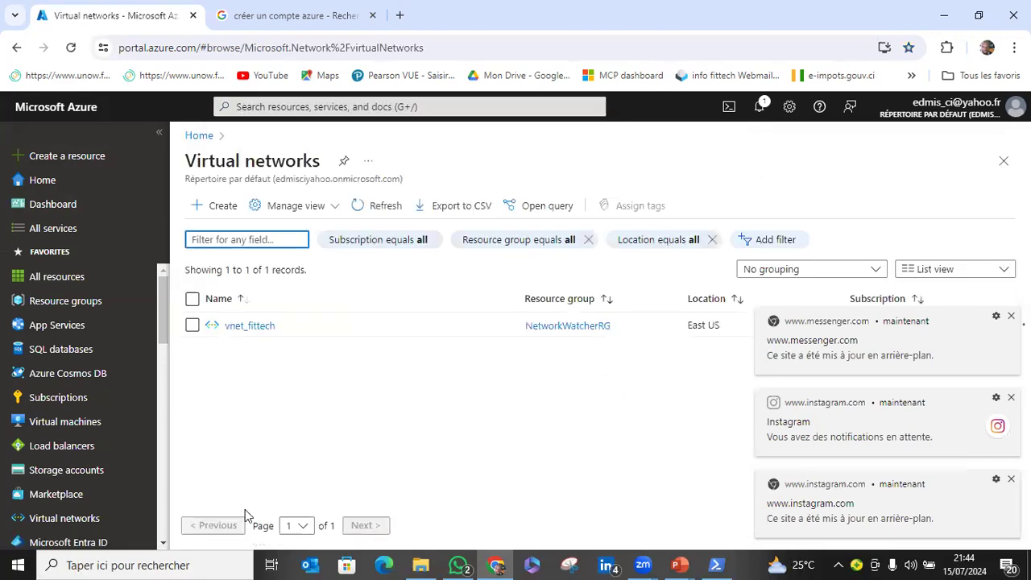
Start creating a virtual network in the Plateformes MSDN subscription and assign it to the NetworkWatcherRG resource group.
{"action": "left_click", "coordinate": [211, 206]}
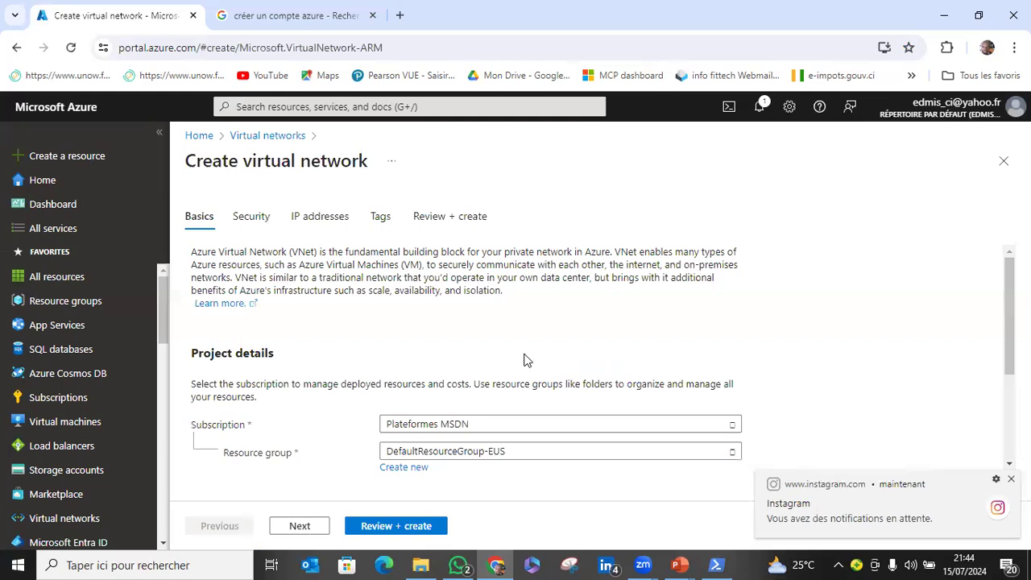
{"action": "scroll", "coordinate": [524, 344], "scroll_direction": "down", "scroll_amount": 1}
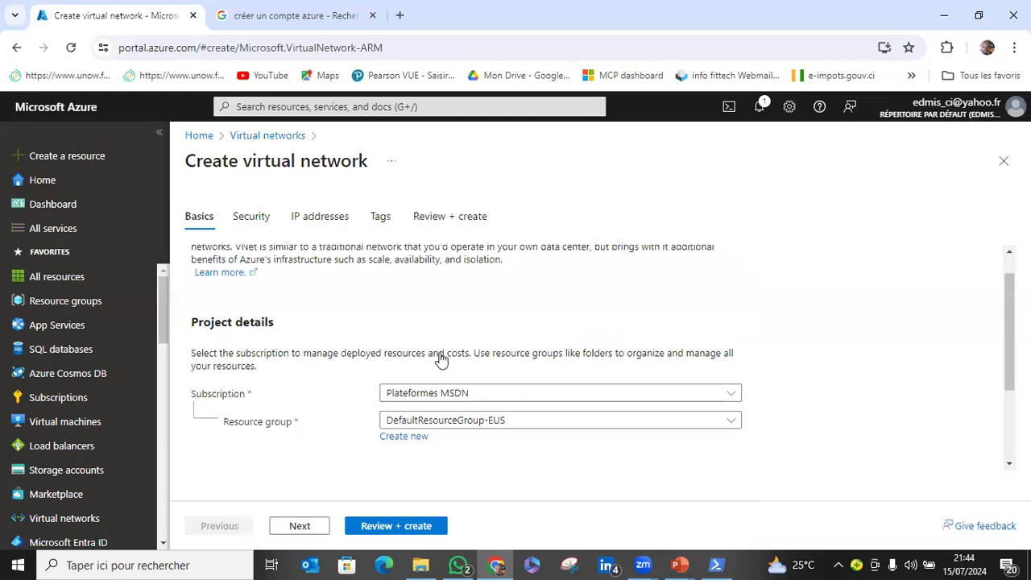
{"action": "scroll", "coordinate": [467, 355], "scroll_direction": "down", "scroll_amount": 1}
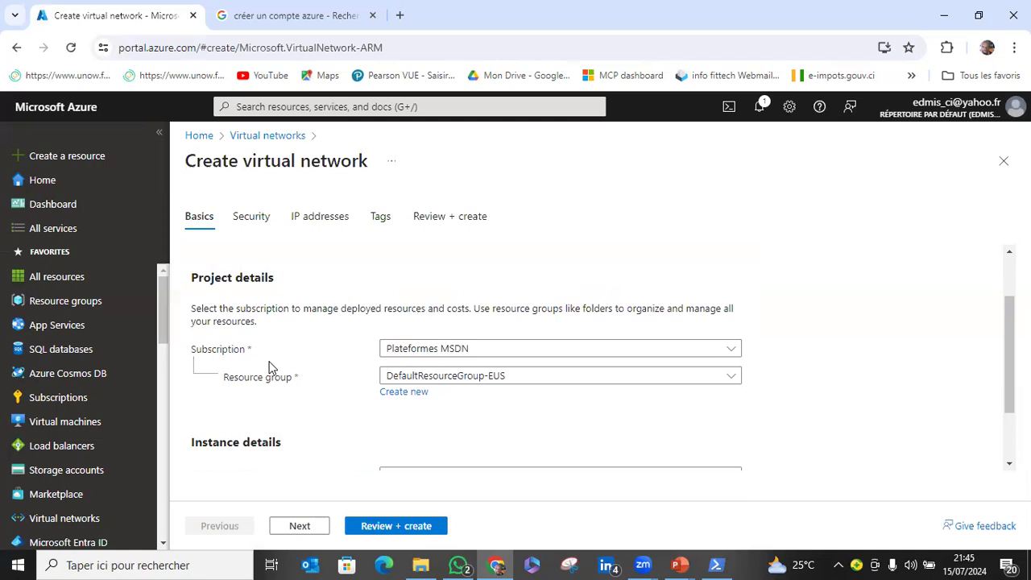
{"action": "left_click", "coordinate": [425, 355]}
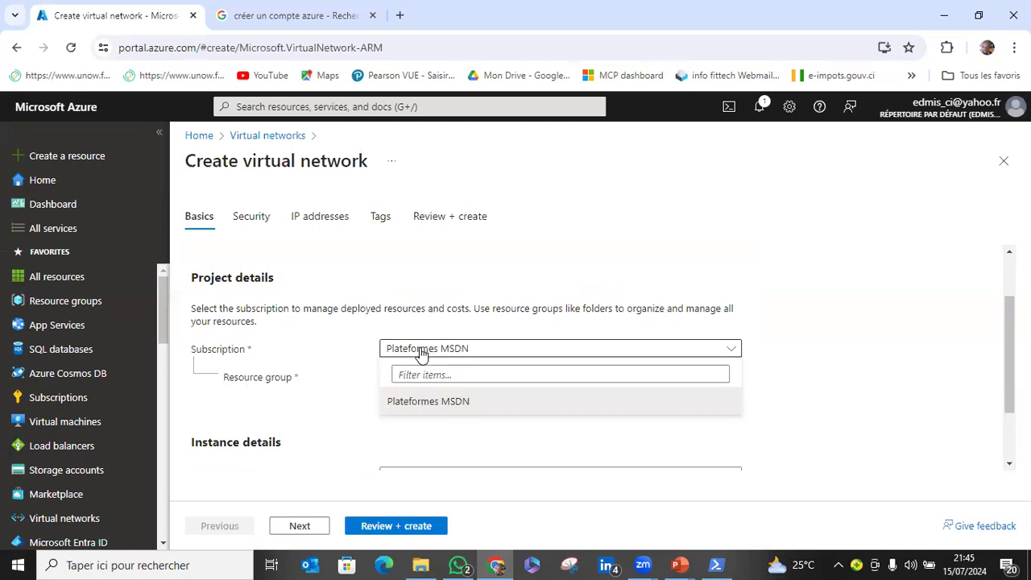
{"action": "left_click", "coordinate": [428, 378]}
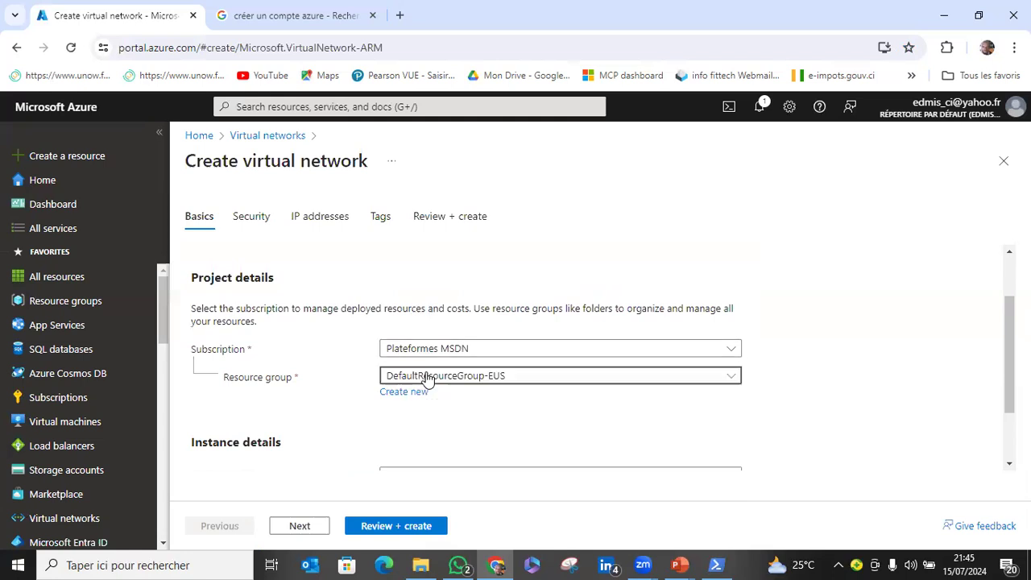
{"action": "left_click", "coordinate": [497, 382]}
{"action": "scroll", "coordinate": [454, 333], "scroll_direction": "down", "scroll_amount": 1}
{"action": "left_click", "coordinate": [455, 305]}
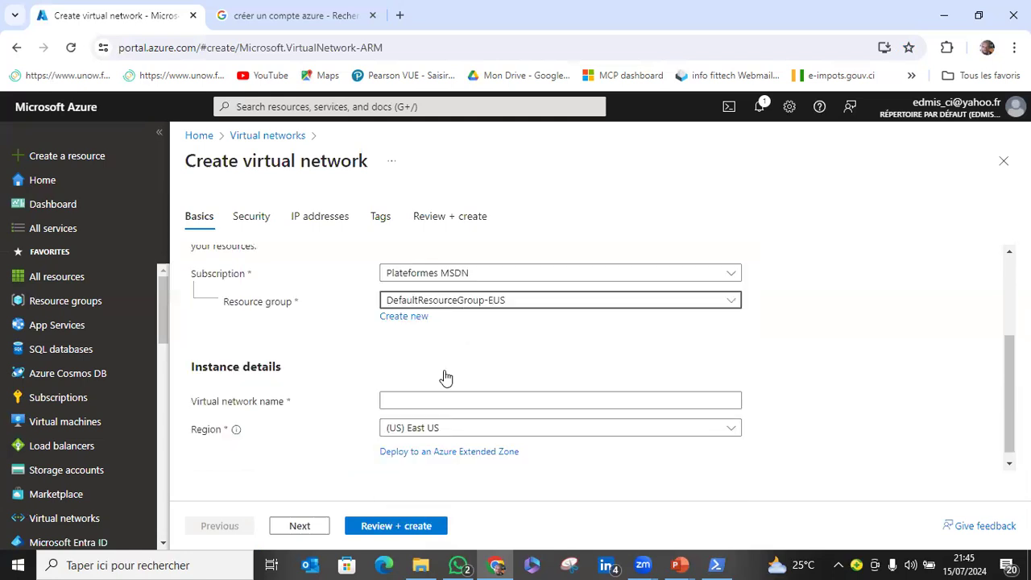
{"action": "left_click", "coordinate": [446, 379]}
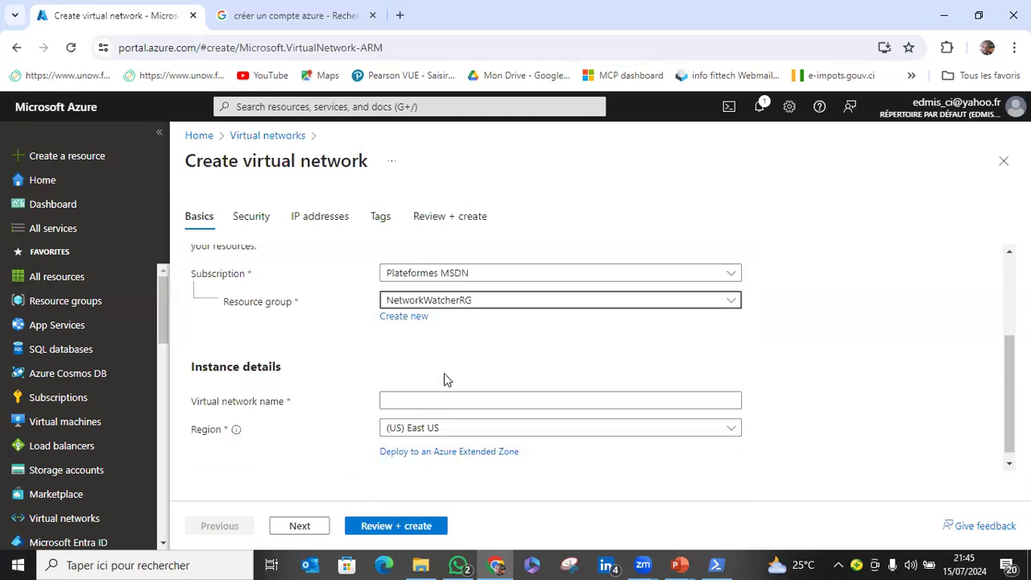
Name the new virtual network vNetben in the instance details.
{"action": "left_click", "coordinate": [427, 388]}
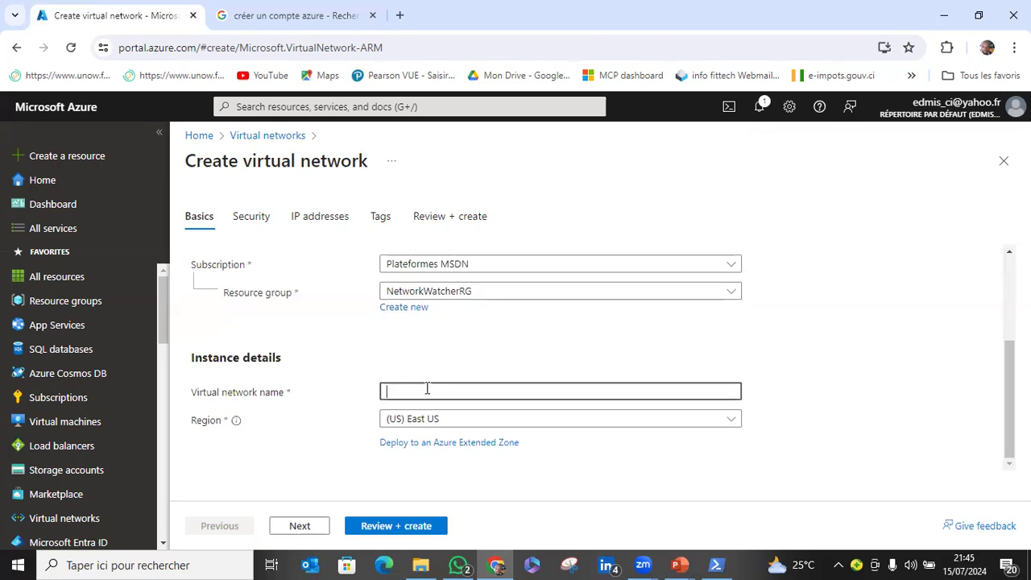
{"action": "type", "text": "ben"}
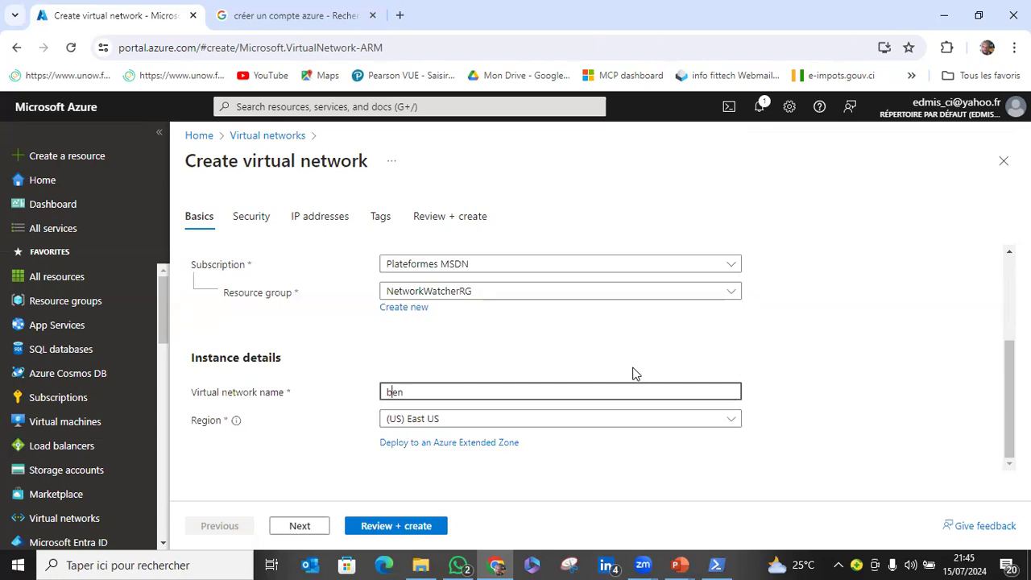
{"action": "key", "text": "Home"}
{"action": "type", "text": "vNet"}
{"action": "key", "text": "Tab"}
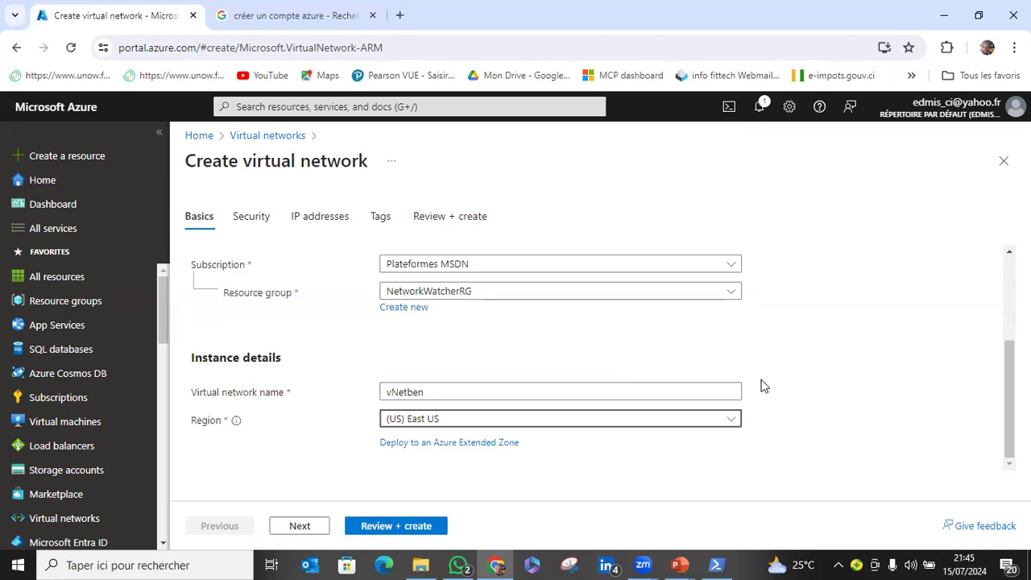
{"action": "left_click", "coordinate": [791, 392]}
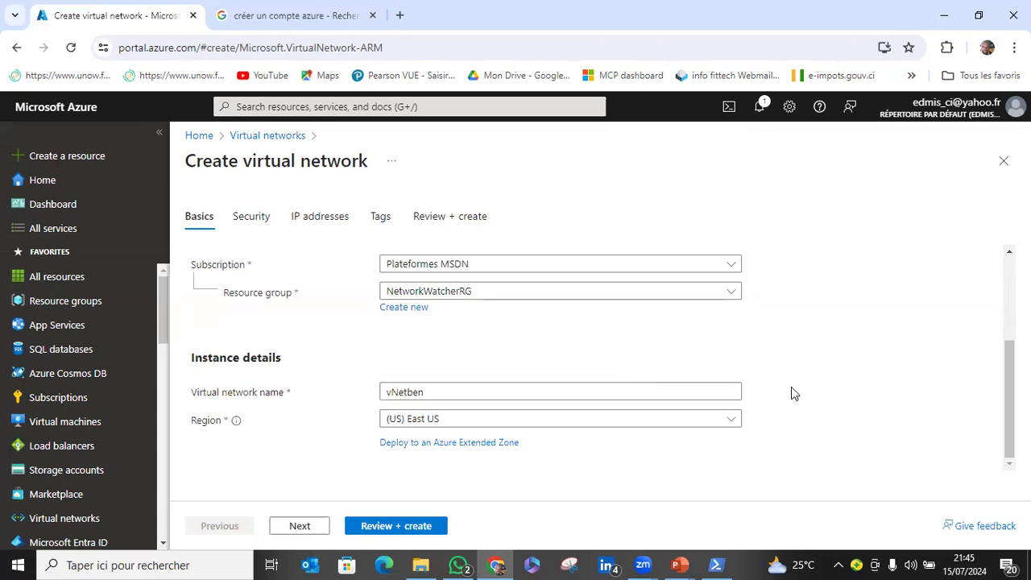
Add a hyphen to the virtual network name so it reads vNet-ben.
{"action": "left_click", "coordinate": [542, 391]}
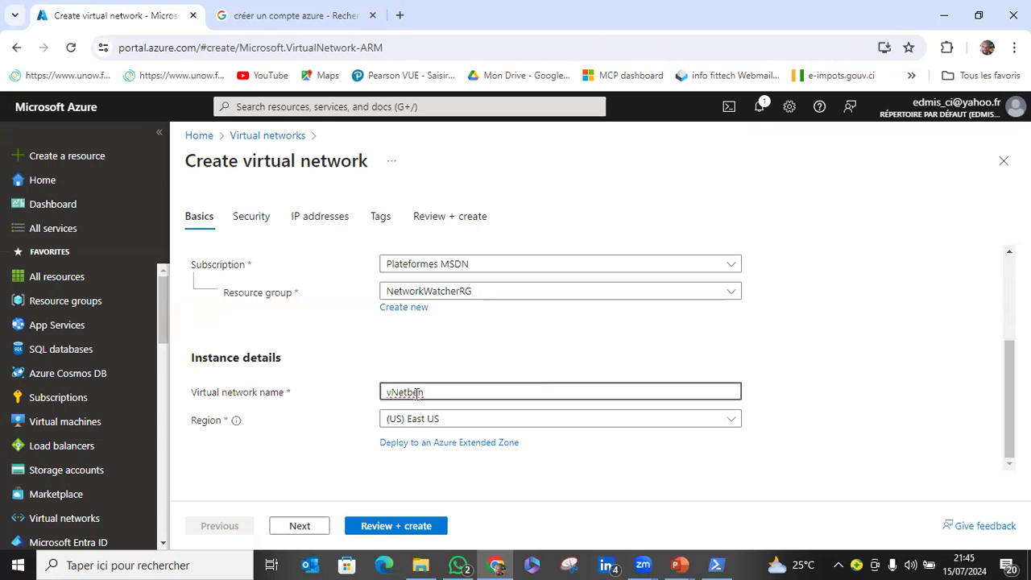
{"action": "type", "text": "-"}
{"action": "key", "text": "Tab"}
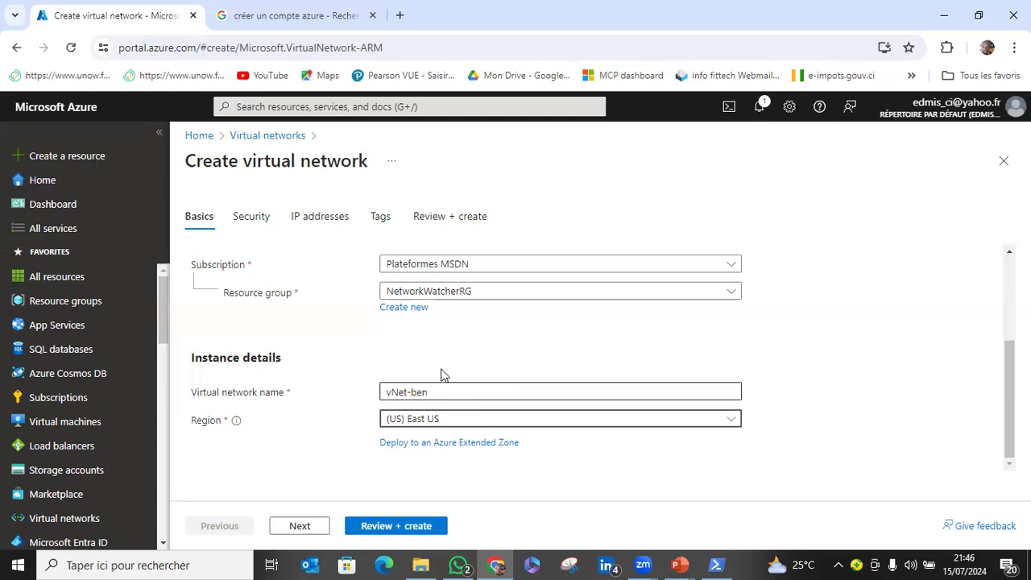
Change the virtual network name to vNetBen, without a hyphen and with a capital B.
{"action": "left_click", "coordinate": [444, 388]}
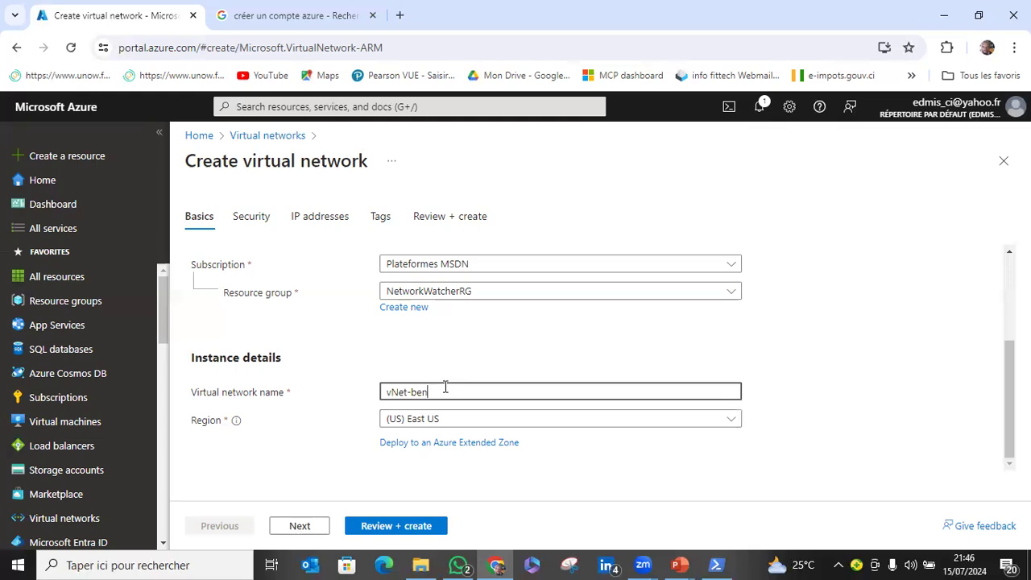
{"action": "key", "text": "BackSpace"}
{"action": "key", "text": "BackSpace"}
{"action": "key", "text": "BackSpace"}
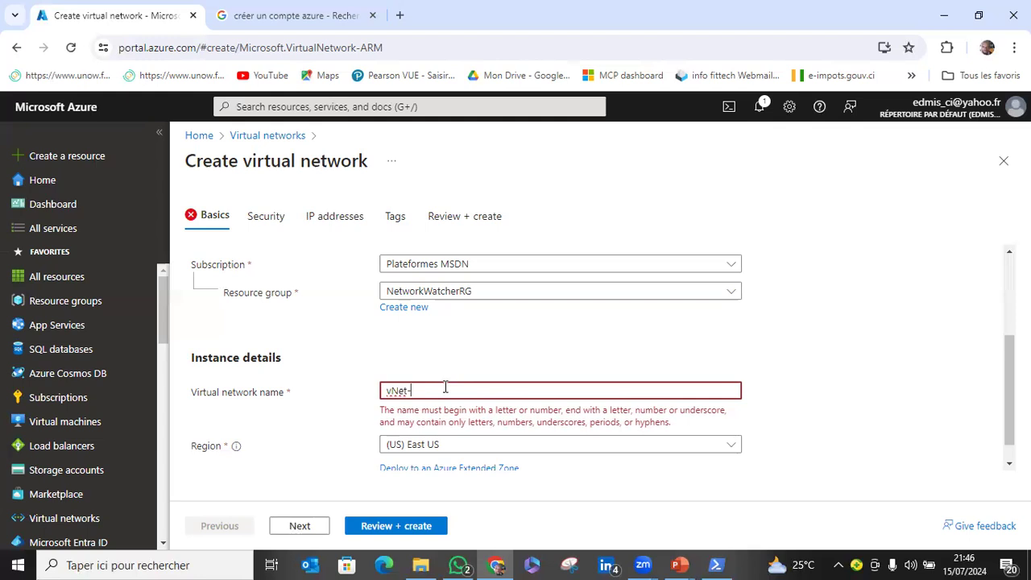
{"action": "key", "text": "BackSpace"}
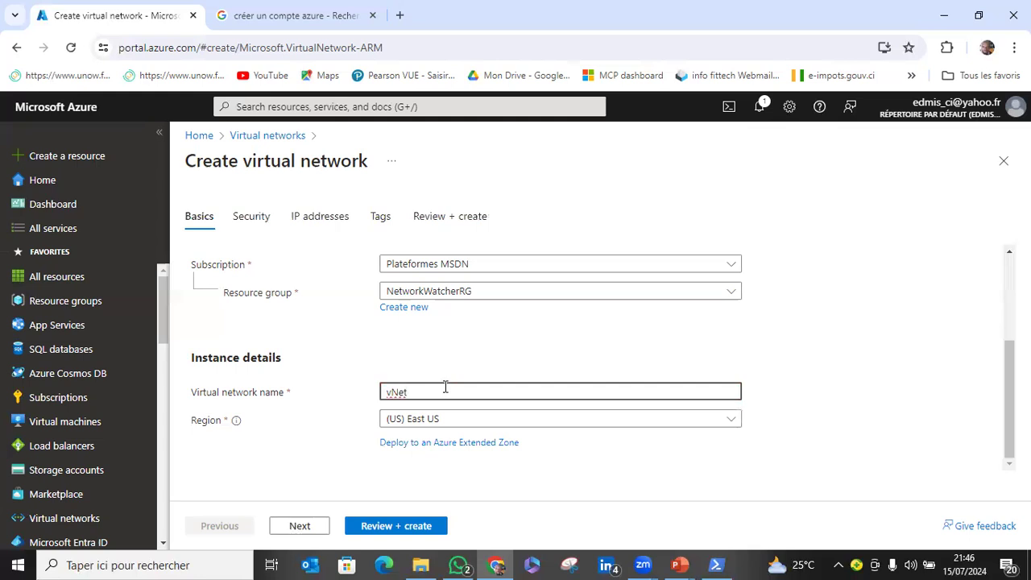
{"action": "type", "text": "3"}
{"action": "type", "text": "en"}
{"action": "key", "text": "Tab"}
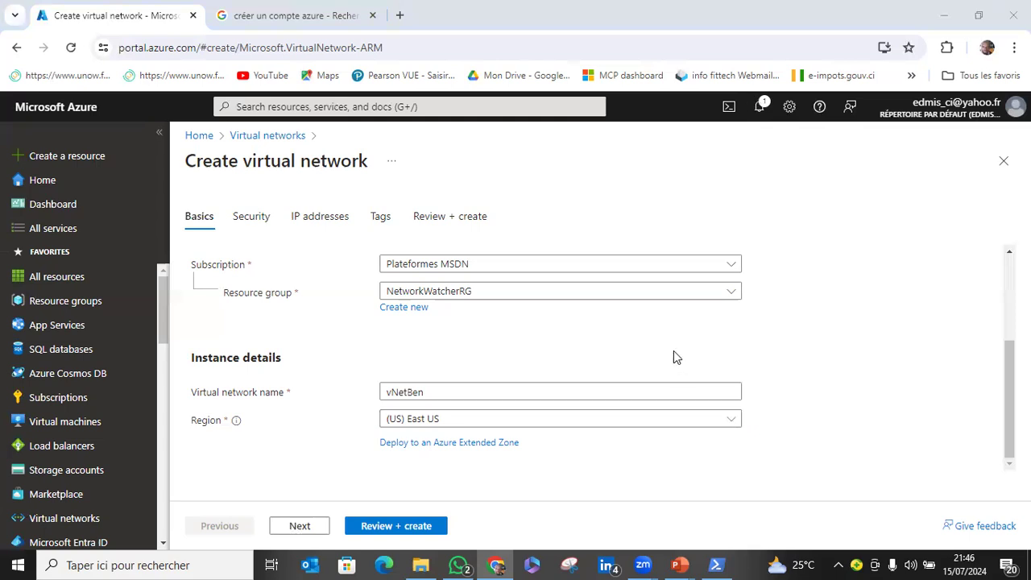
Review the virtual network configuration, deploy it, and open the deployed vNetBen resource.
{"action": "left_click", "coordinate": [387, 525]}
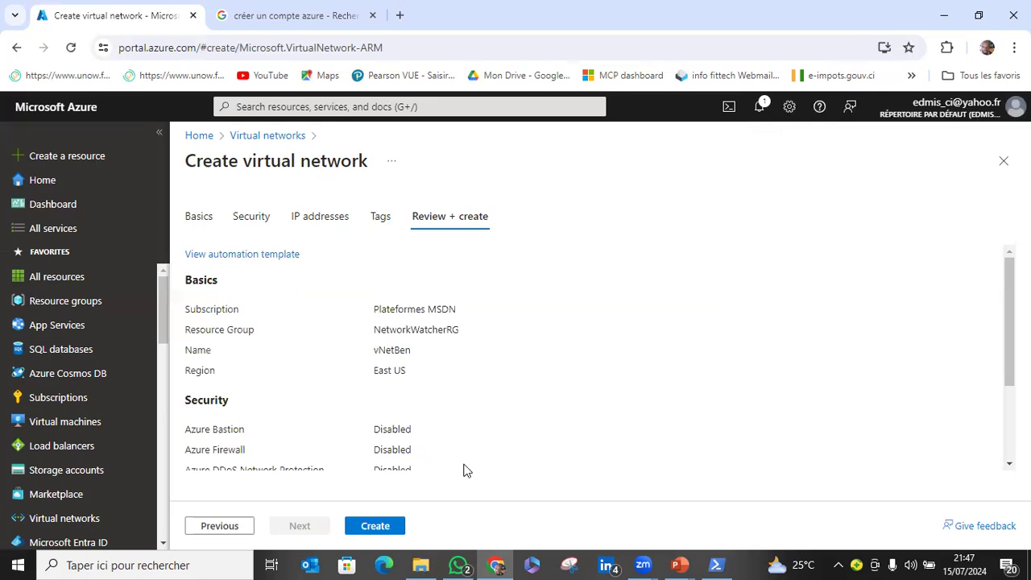
{"action": "scroll", "coordinate": [541, 458], "scroll_direction": "down", "scroll_amount": 3}
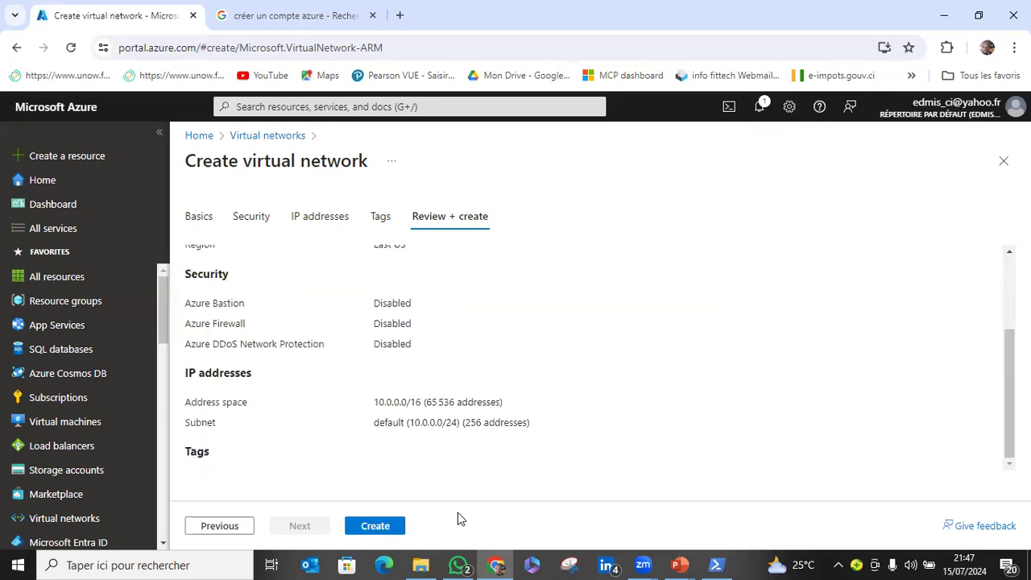
{"action": "left_click", "coordinate": [387, 526]}
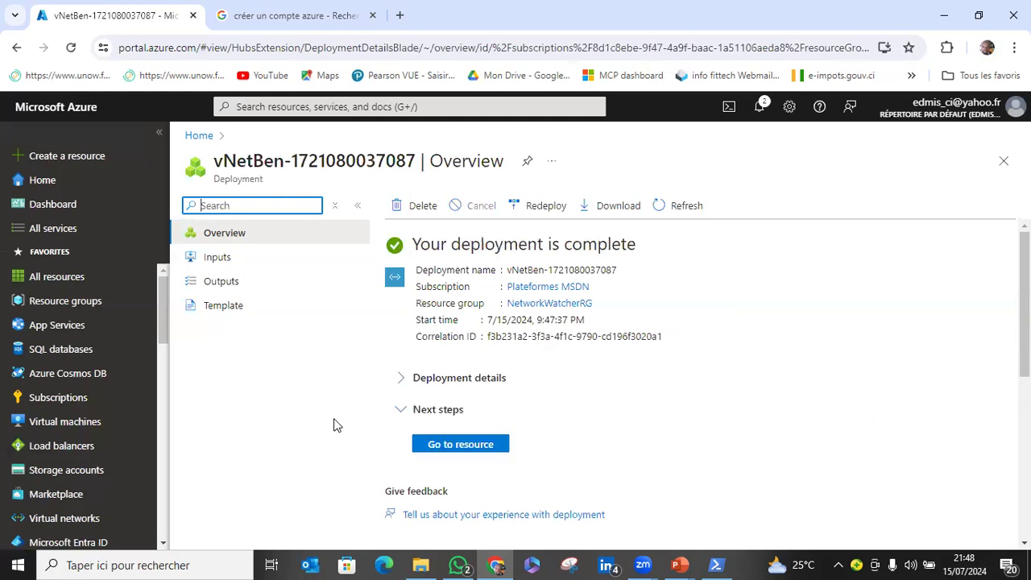
{"action": "left_click", "coordinate": [433, 445]}
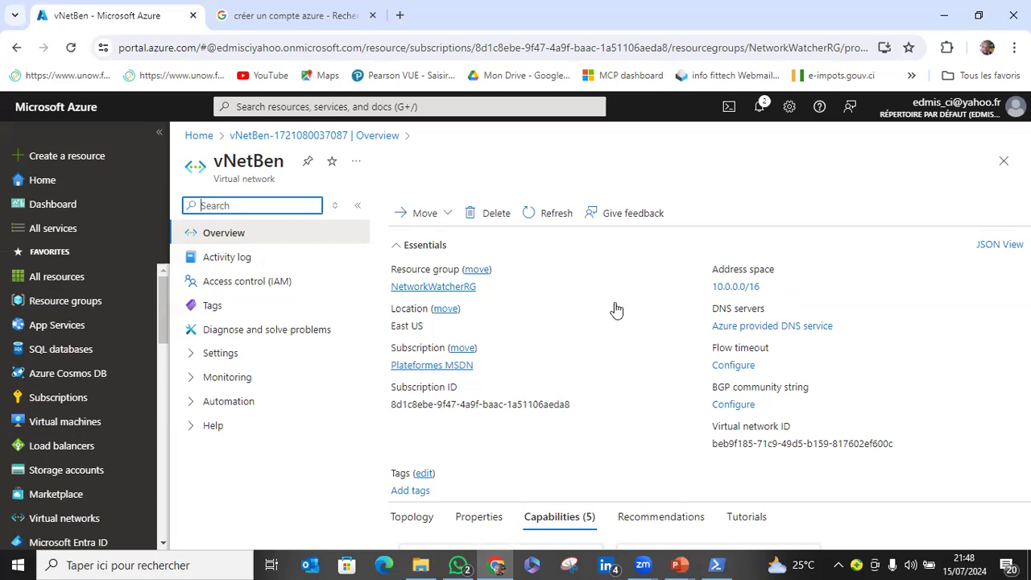
Expand the settings of the vNetBen virtual network and open its list of subnets.
{"action": "left_click", "coordinate": [182, 361]}
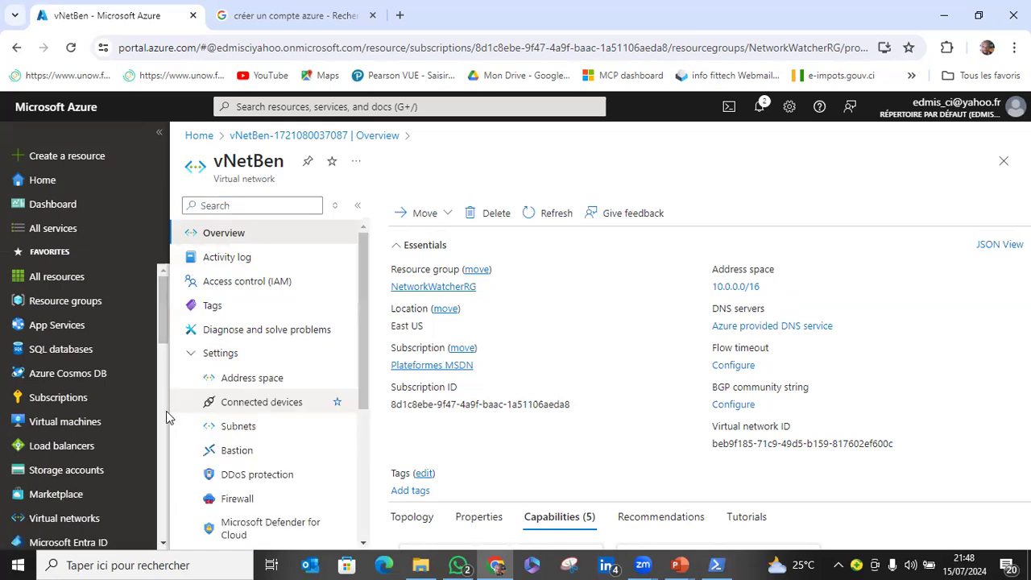
{"action": "scroll", "coordinate": [253, 386], "scroll_direction": "down", "scroll_amount": 3}
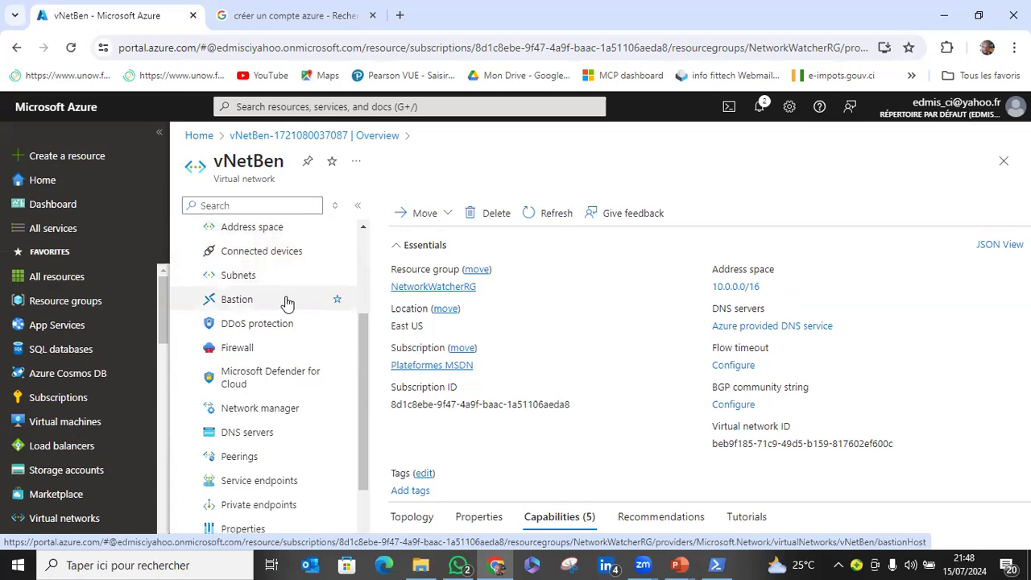
{"action": "scroll", "coordinate": [287, 417], "scroll_direction": "down", "scroll_amount": 1}
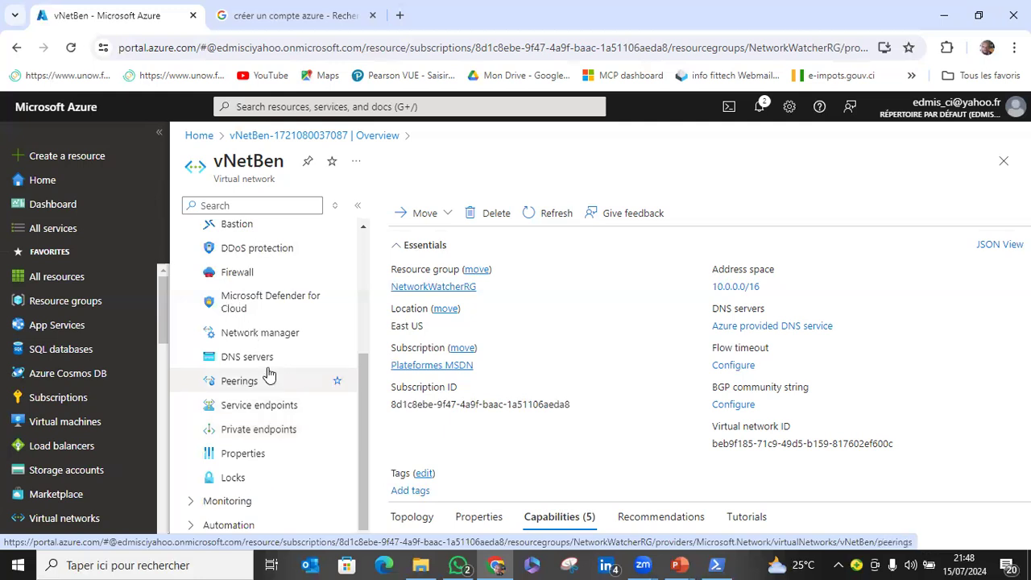
{"action": "scroll", "coordinate": [268, 369], "scroll_direction": "up", "scroll_amount": 2}
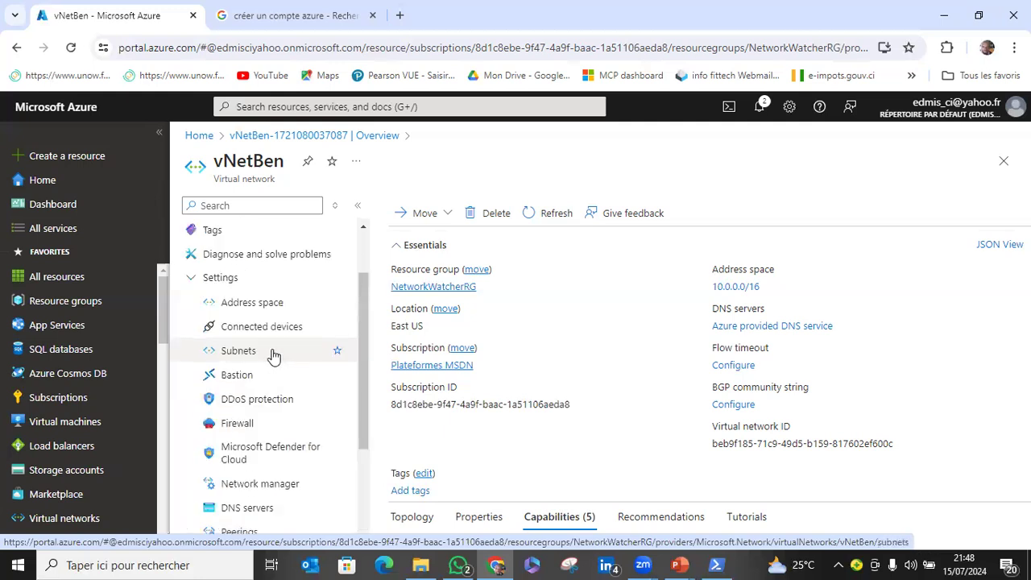
{"action": "left_click", "coordinate": [273, 354]}
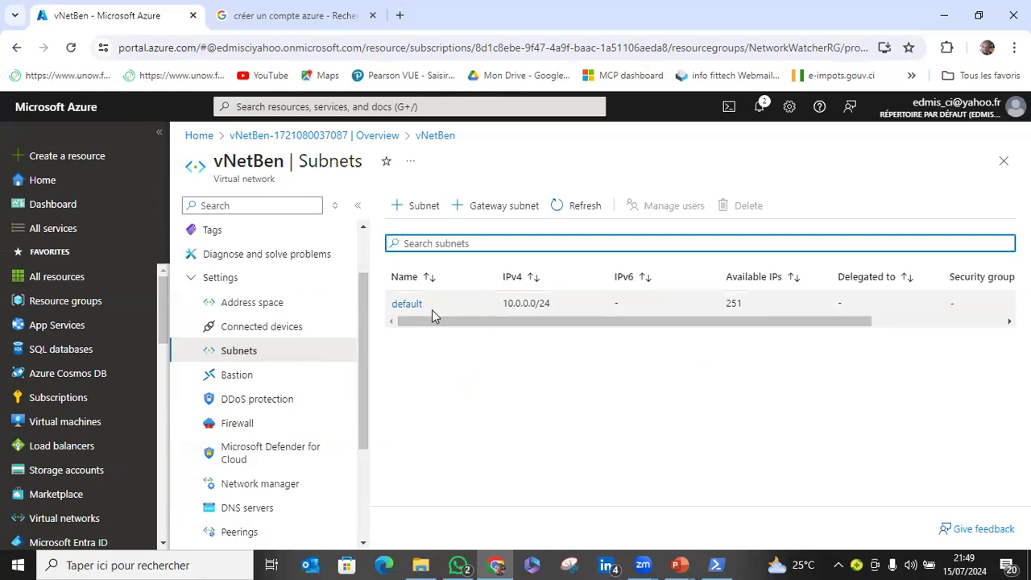
{"action": "left_click", "coordinate": [421, 207]}
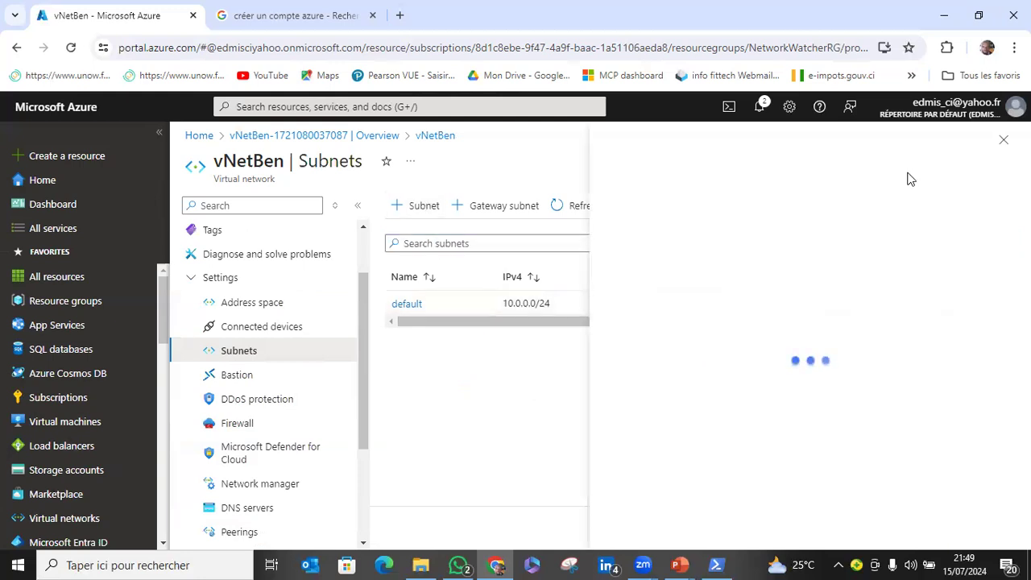
{"action": "left_click", "coordinate": [993, 141]}
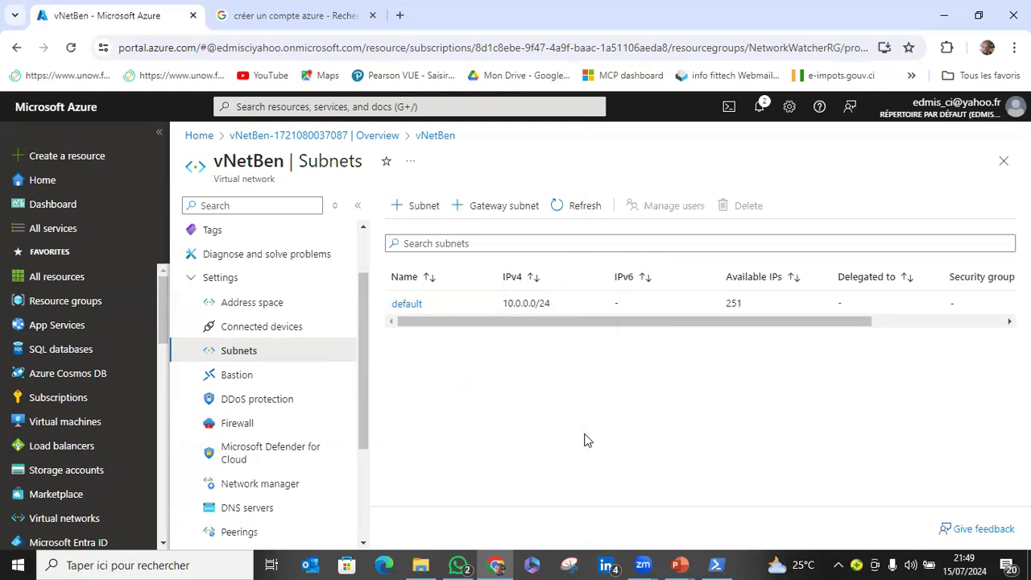
{"action": "left_click_drag", "start_coordinate": [601, 322], "coordinate": [508, 345]}
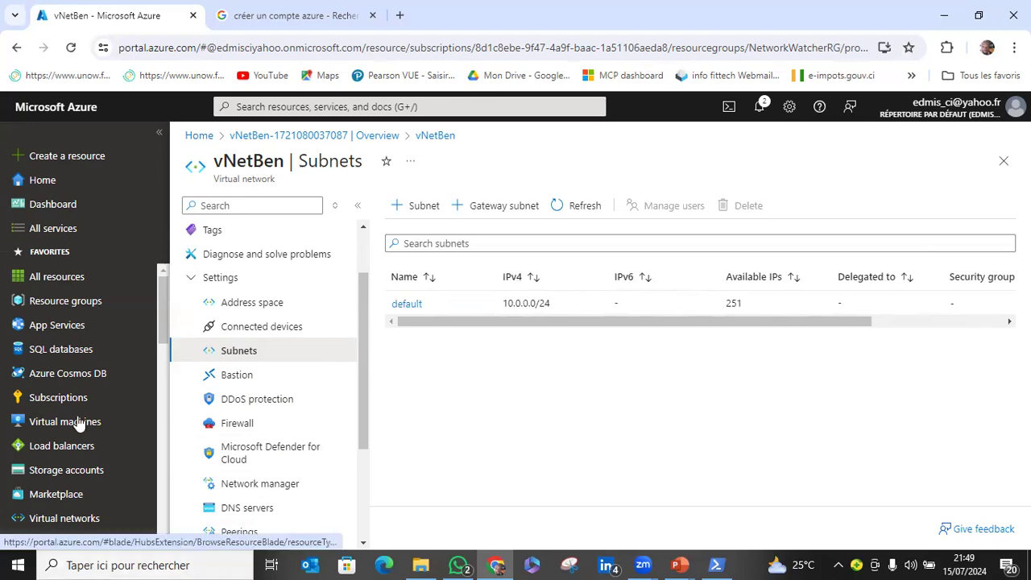
{"action": "mouse_move", "coordinate": [81, 422]}
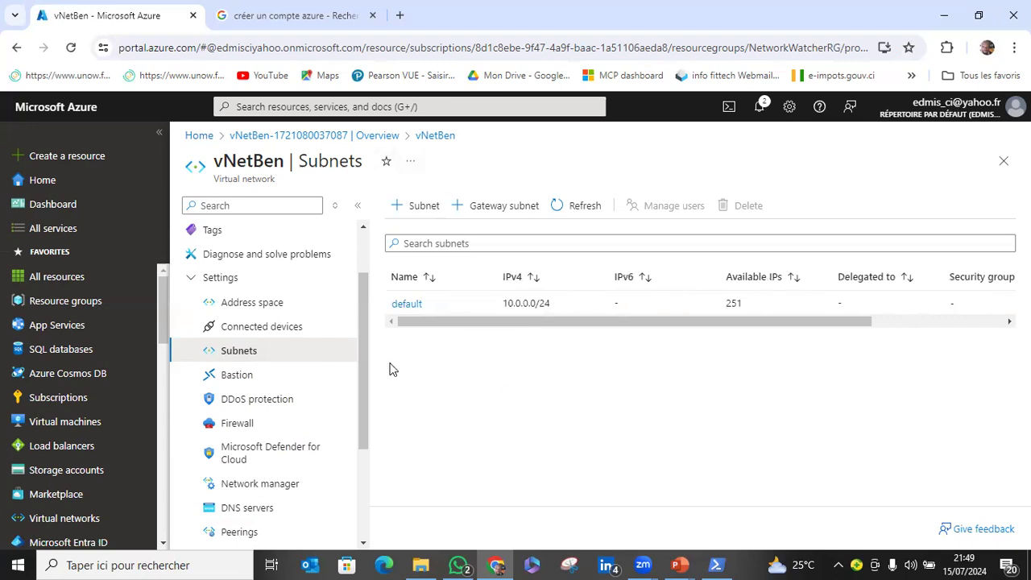
{"action": "left_click", "coordinate": [424, 207]}
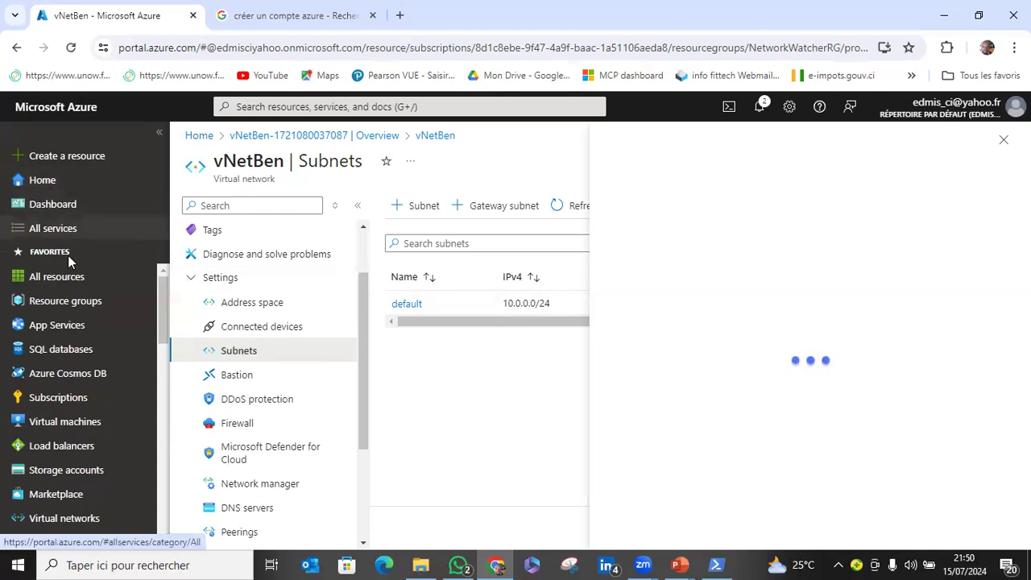
Open All resources in a new browser tab and switch to it.
{"action": "right_click", "coordinate": [75, 276]}
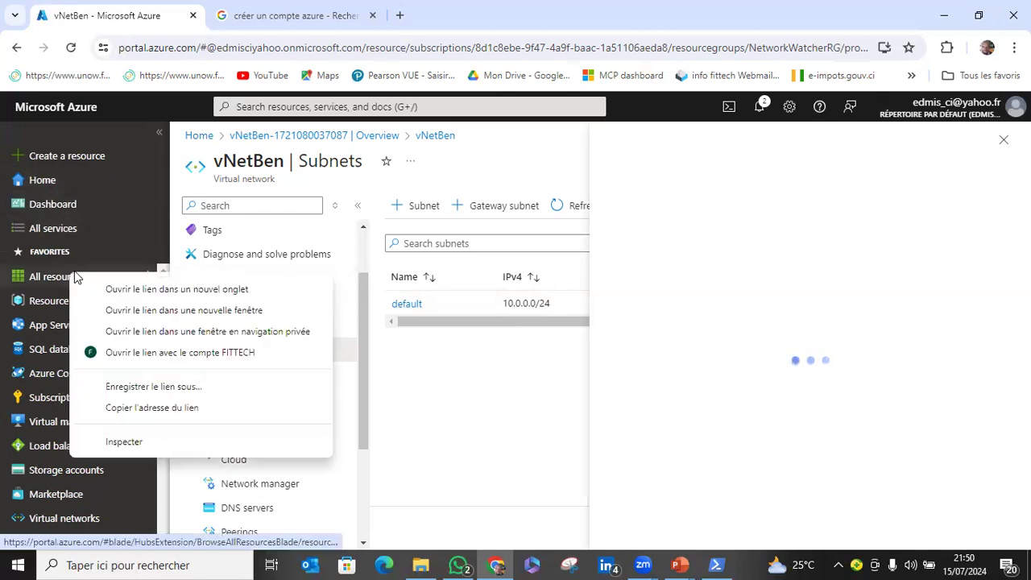
{"action": "left_click", "coordinate": [112, 290]}
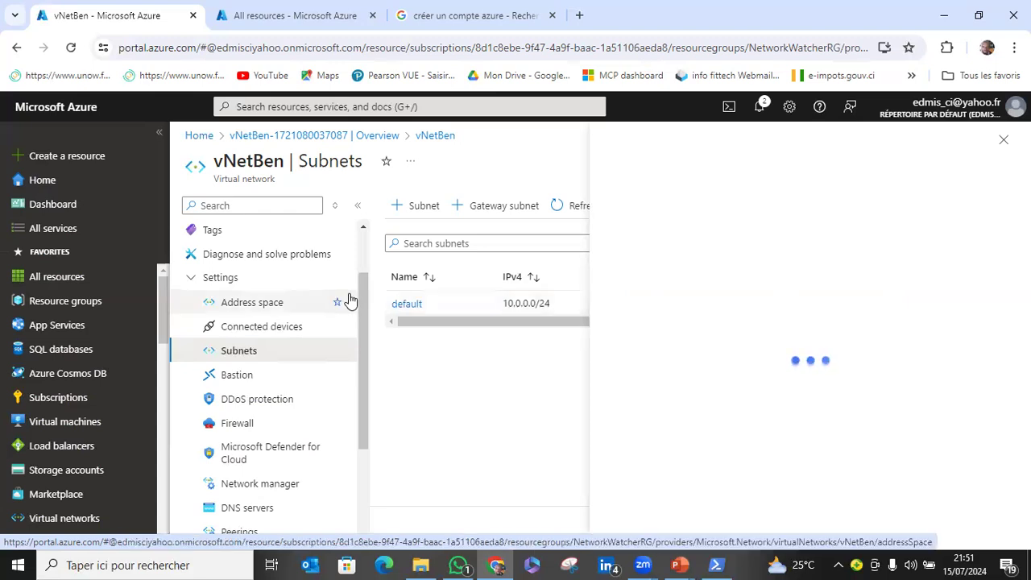
{"action": "left_click", "coordinate": [282, 12]}
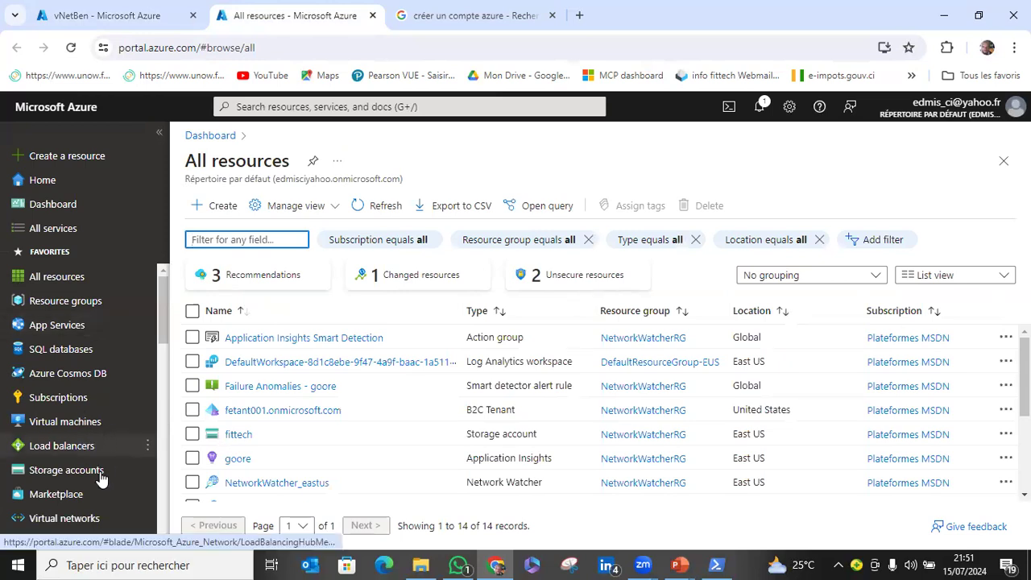
Open vNetBen from the list of virtual networks in the new tab and show its subnets.
{"action": "scroll", "coordinate": [95, 475], "scroll_direction": "down", "scroll_amount": 1}
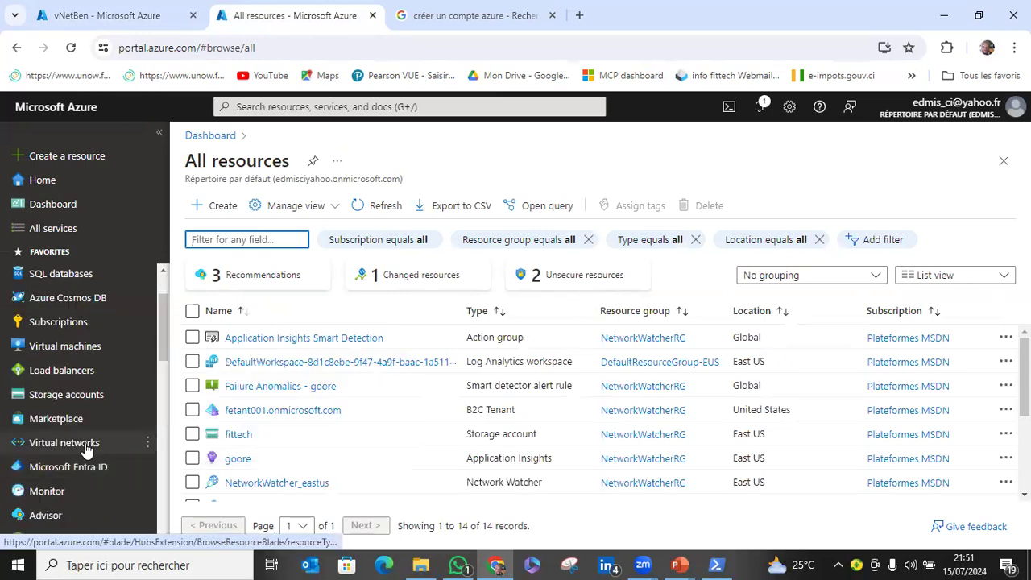
{"action": "left_click", "coordinate": [87, 450]}
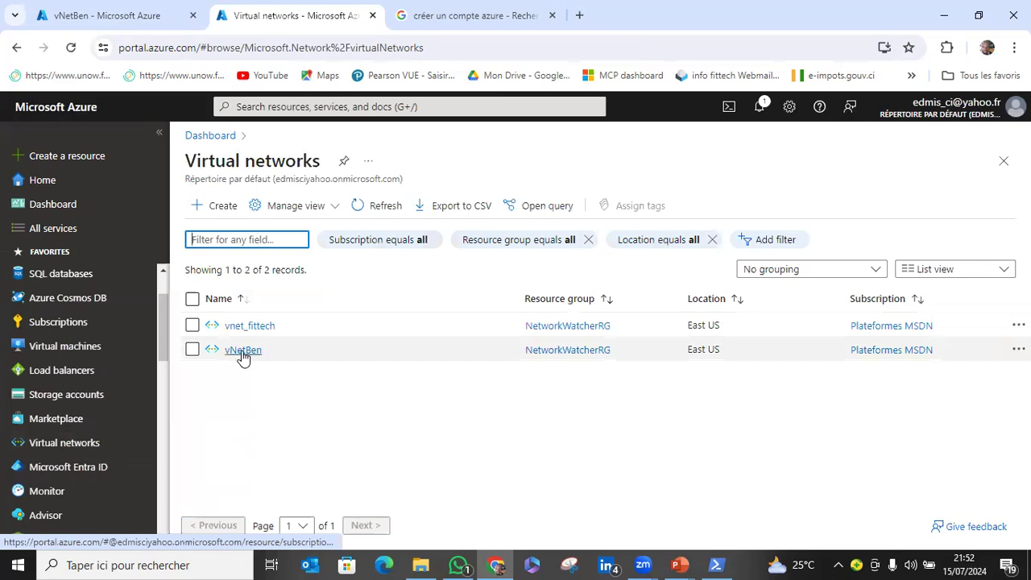
{"action": "left_click", "coordinate": [243, 351]}
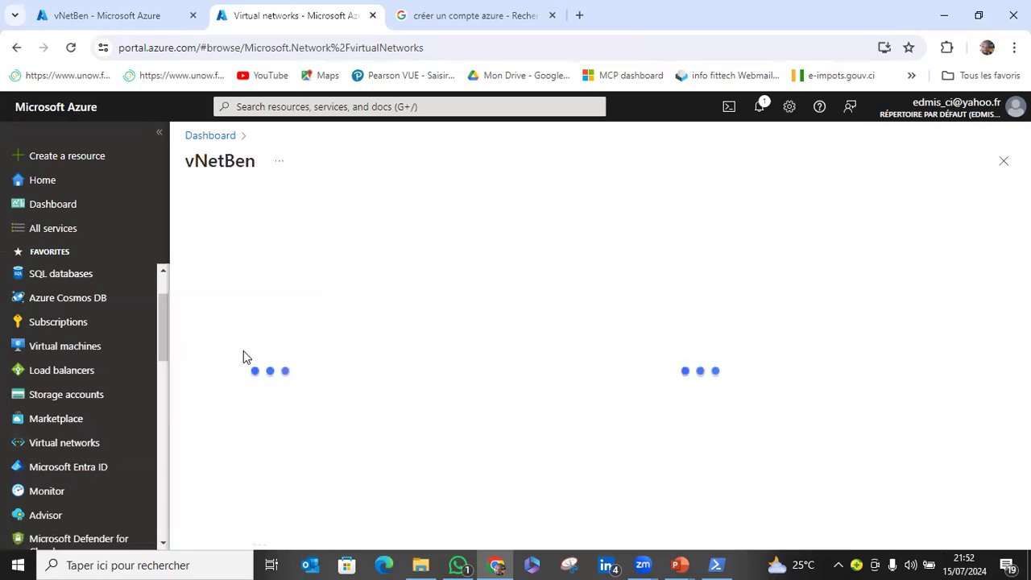
{"action": "left_click", "coordinate": [71, 14]}
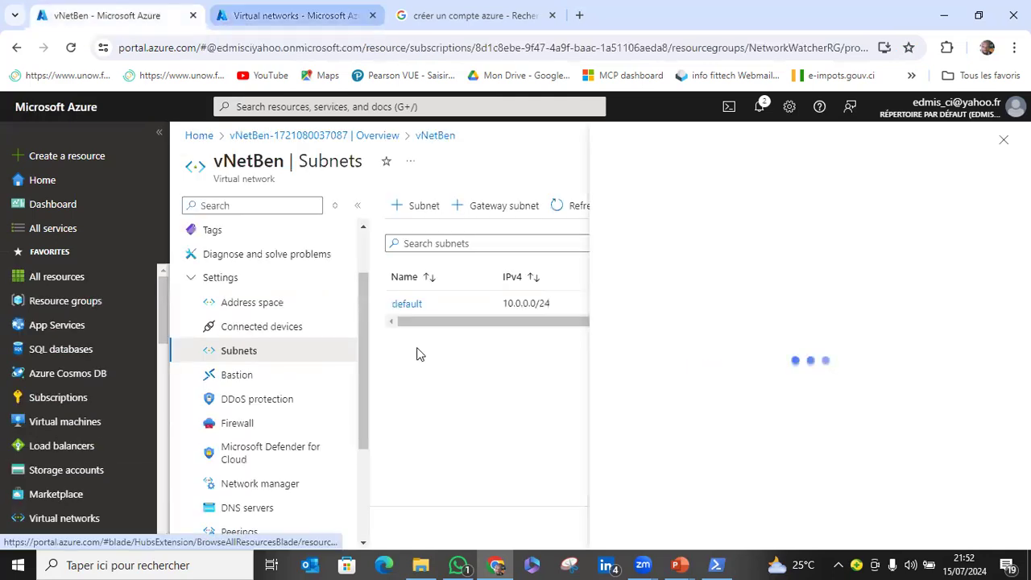
{"action": "key", "text": "ctrl+Tab"}
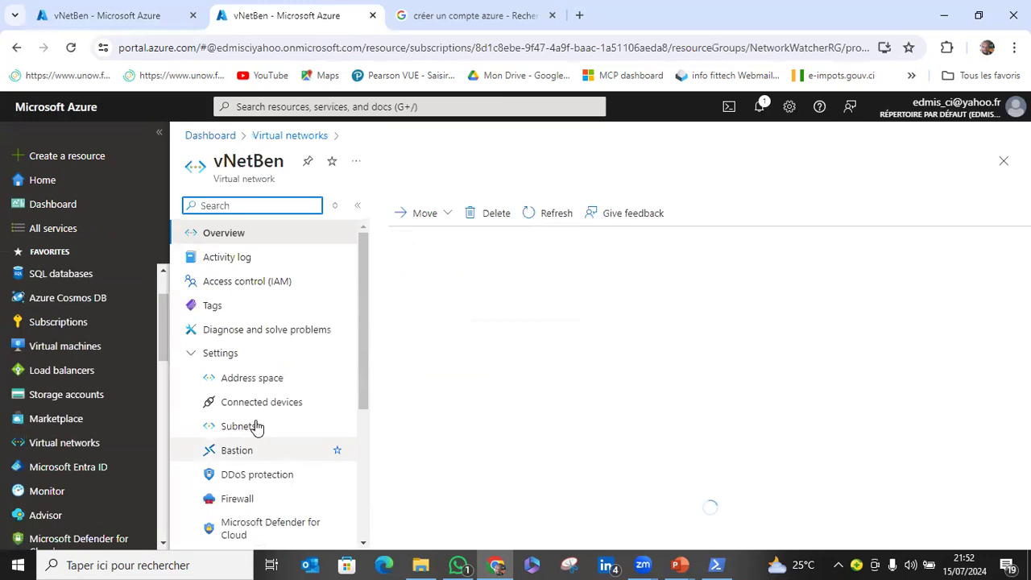
{"action": "left_click", "coordinate": [257, 426]}
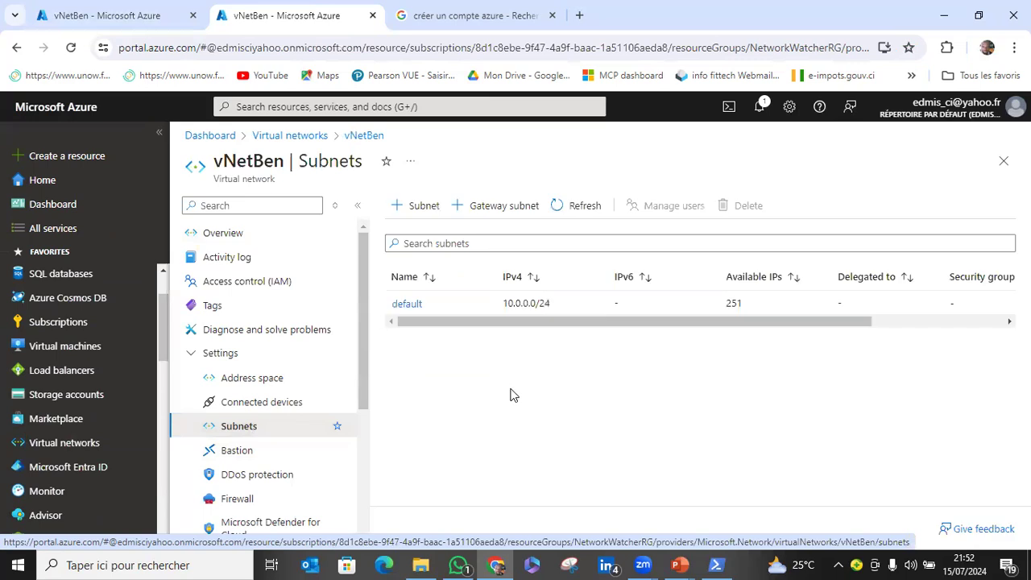
Start a new subnet in vNetBen and set its purpose to Azure Bastion.
{"action": "left_click", "coordinate": [420, 208]}
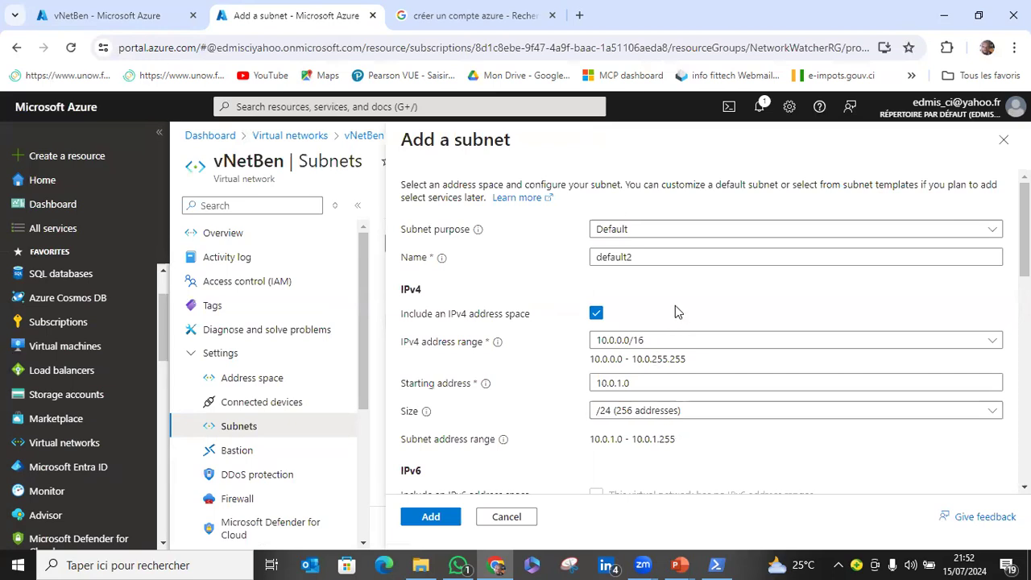
{"action": "left_click", "coordinate": [663, 235]}
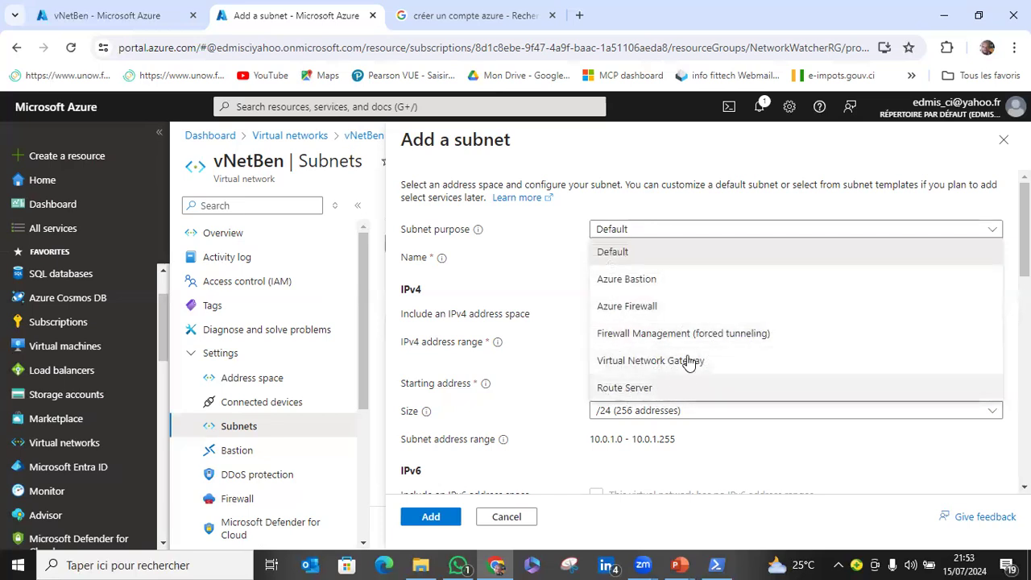
{"action": "left_click", "coordinate": [652, 280]}
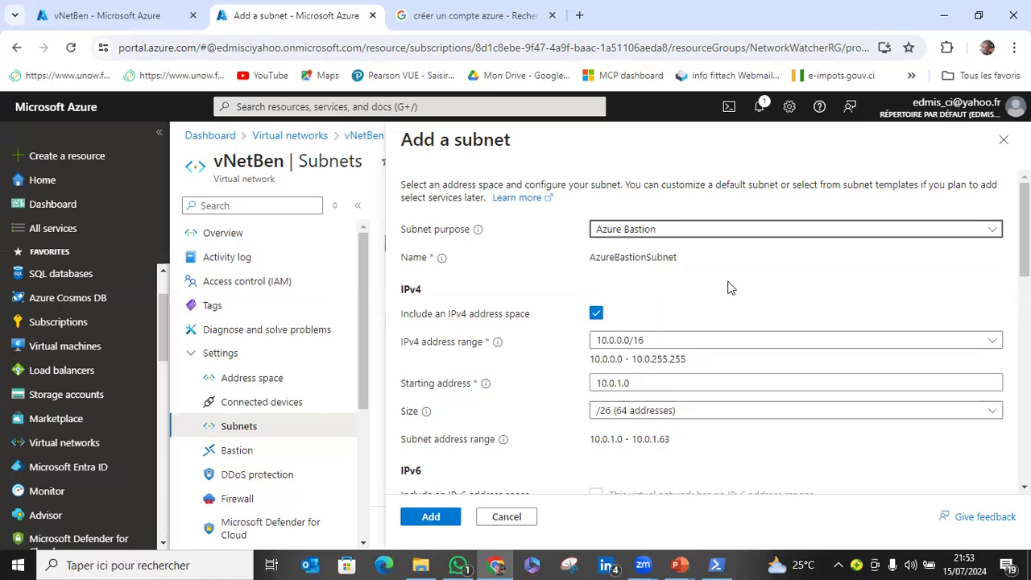
Examine the Bastion subnet's IPv4 address range, starting address and available size options.
{"action": "left_click", "coordinate": [697, 342]}
{"action": "left_click", "coordinate": [697, 342]}
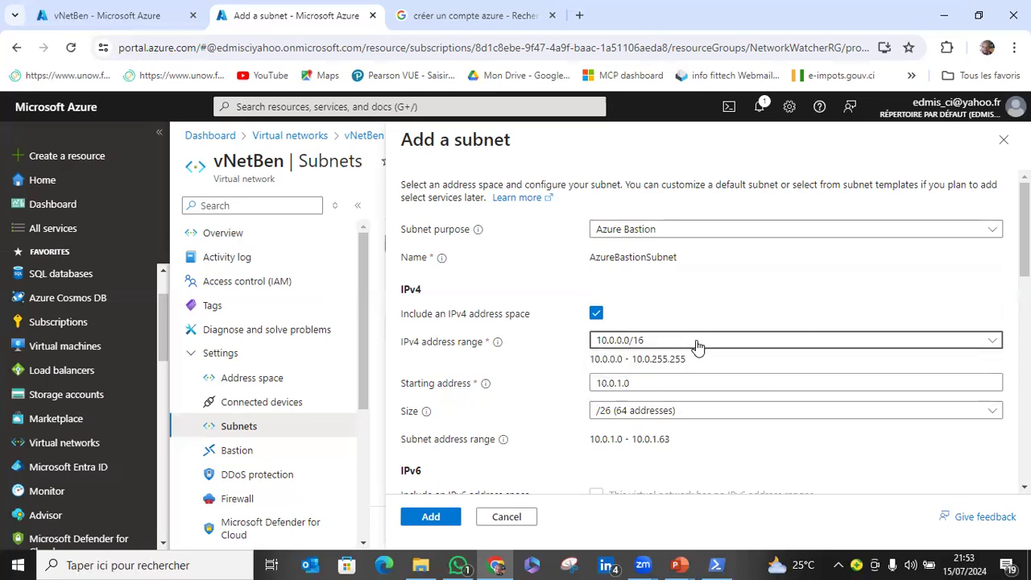
{"action": "scroll", "coordinate": [510, 300], "scroll_direction": "down", "scroll_amount": 1}
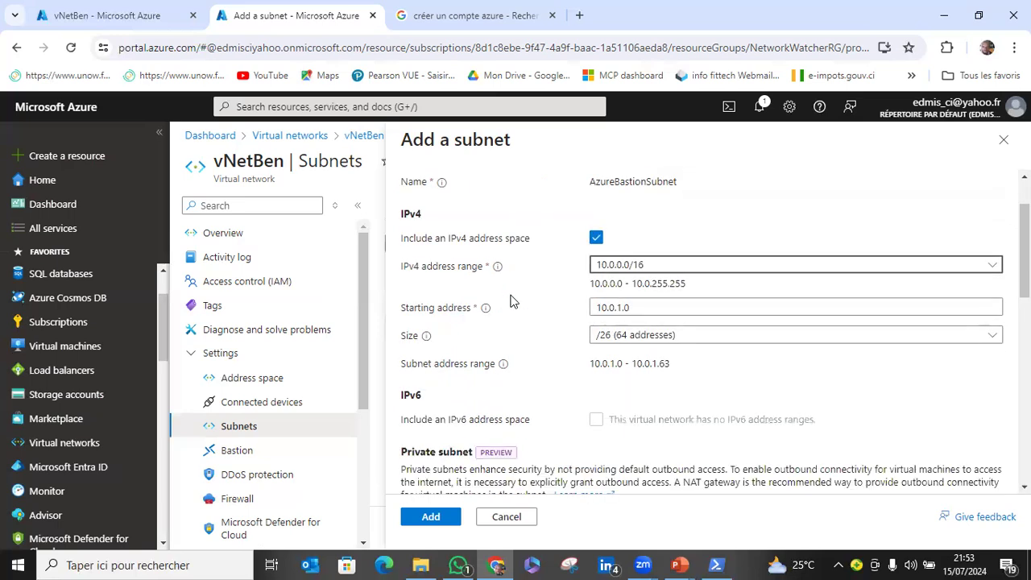
{"action": "left_click", "coordinate": [663, 266]}
{"action": "left_click", "coordinate": [666, 265]}
{"action": "left_click", "coordinate": [653, 308]}
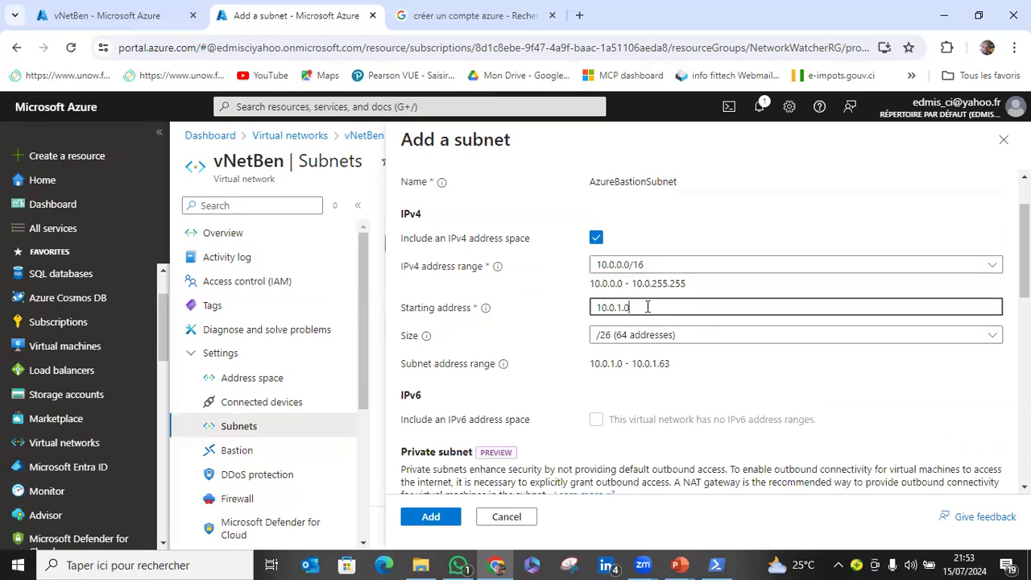
{"action": "left_click", "coordinate": [679, 334]}
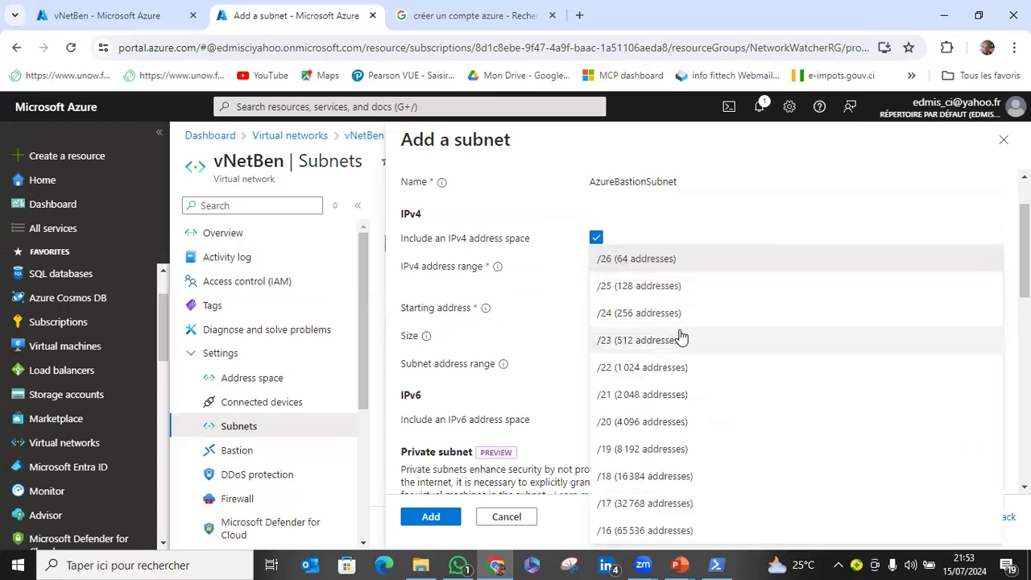
{"action": "left_click", "coordinate": [749, 216]}
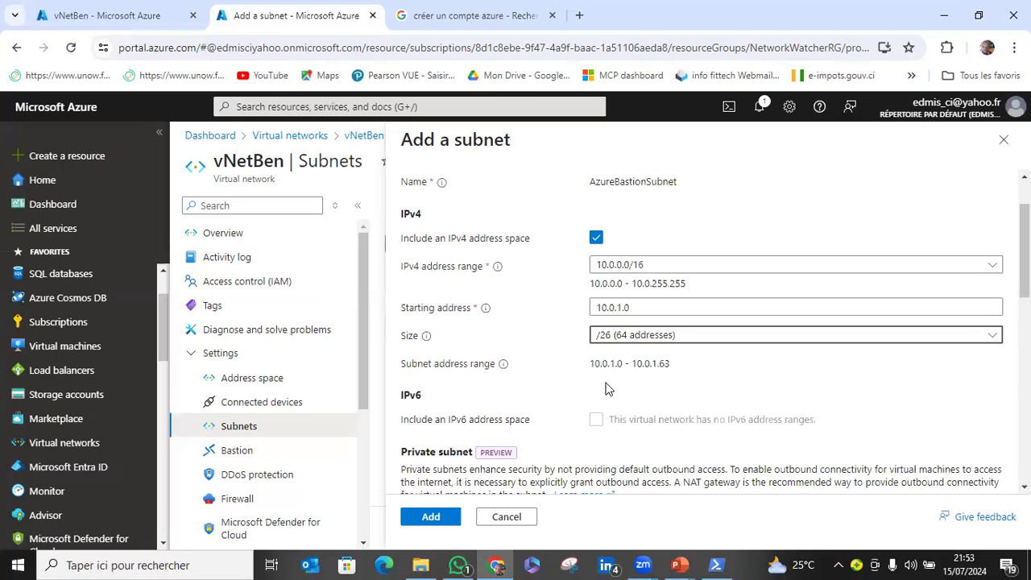
Check the Bastion subnet's security, service endpoint and delegation settings, then add the subnet with no network security group.
{"action": "scroll", "coordinate": [572, 426], "scroll_direction": "down", "scroll_amount": 3}
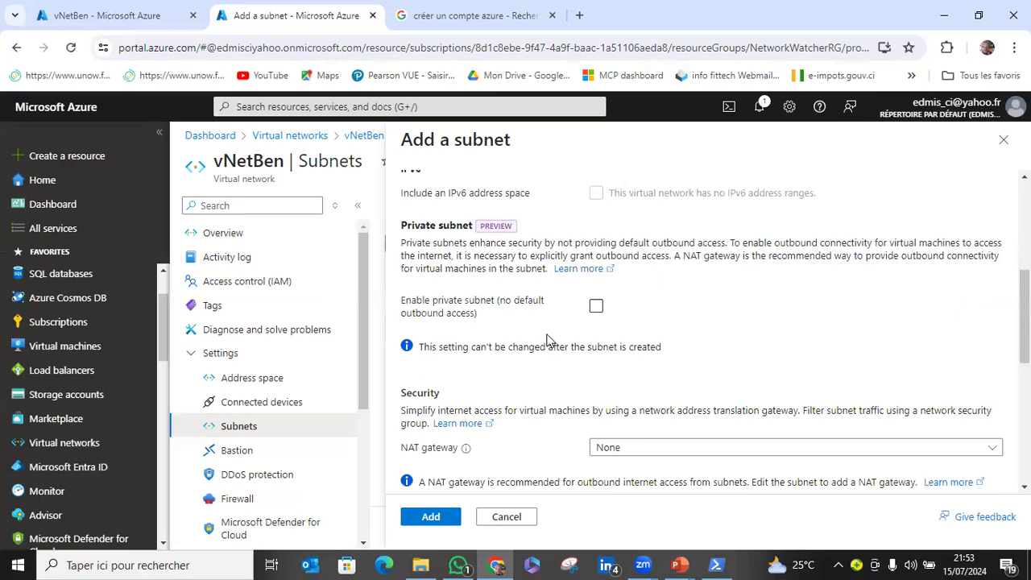
{"action": "scroll", "coordinate": [546, 337], "scroll_direction": "down", "scroll_amount": 2}
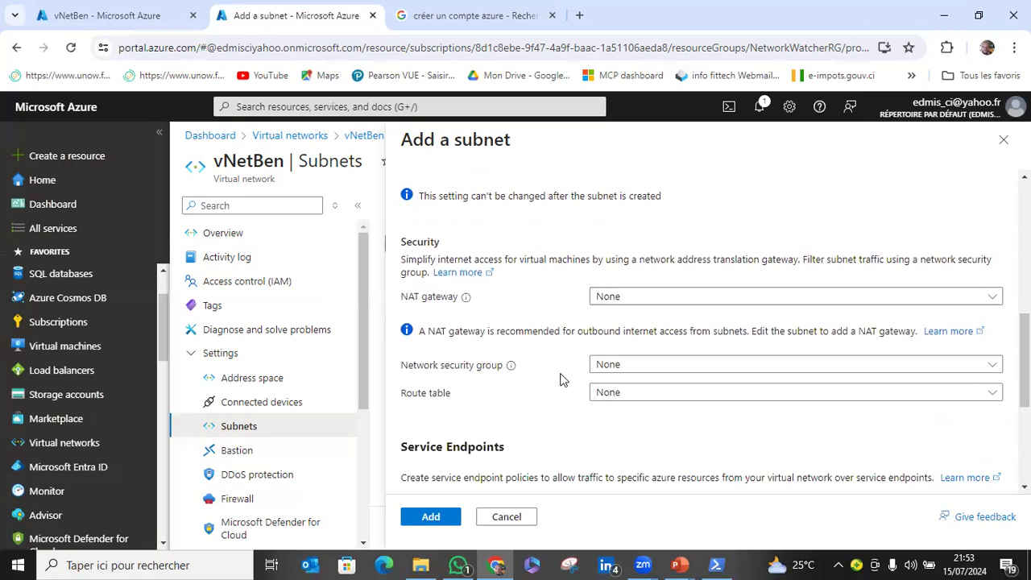
{"action": "left_click", "coordinate": [604, 367]}
{"action": "left_click", "coordinate": [604, 367]}
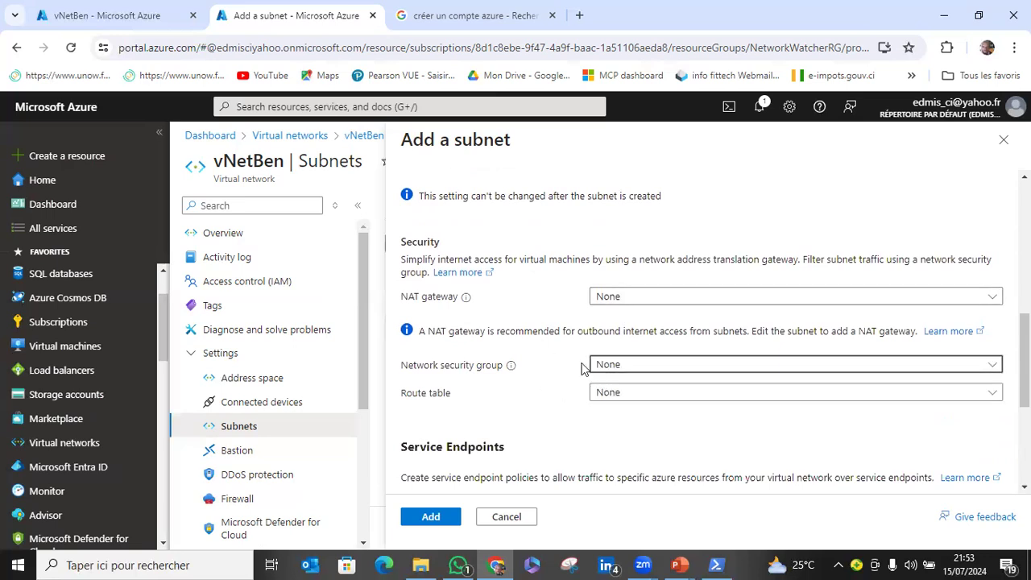
{"action": "scroll", "coordinate": [548, 364], "scroll_direction": "down", "scroll_amount": 2}
{"action": "scroll", "coordinate": [548, 366], "scroll_direction": "down", "scroll_amount": 2}
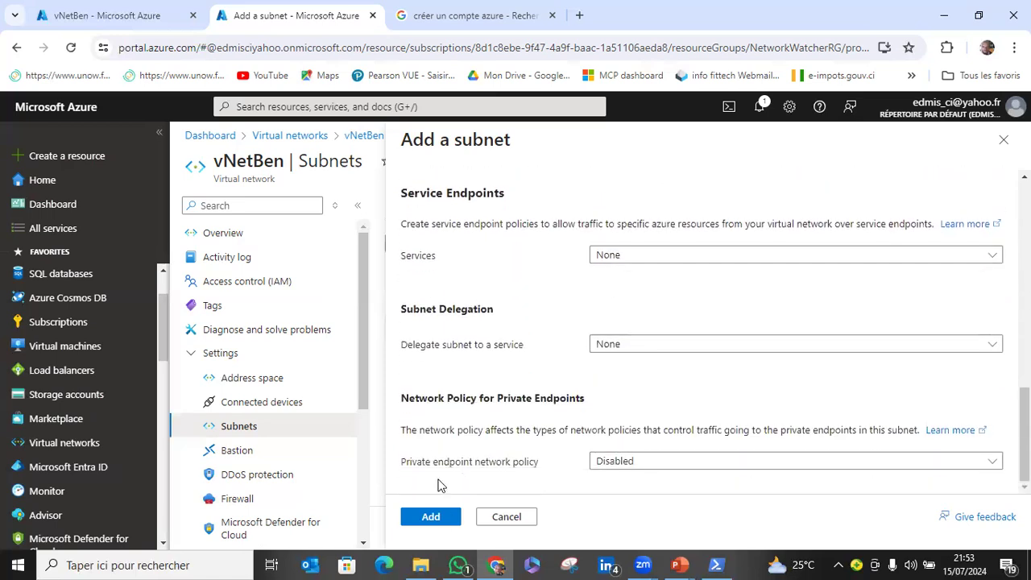
{"action": "left_click", "coordinate": [451, 517]}
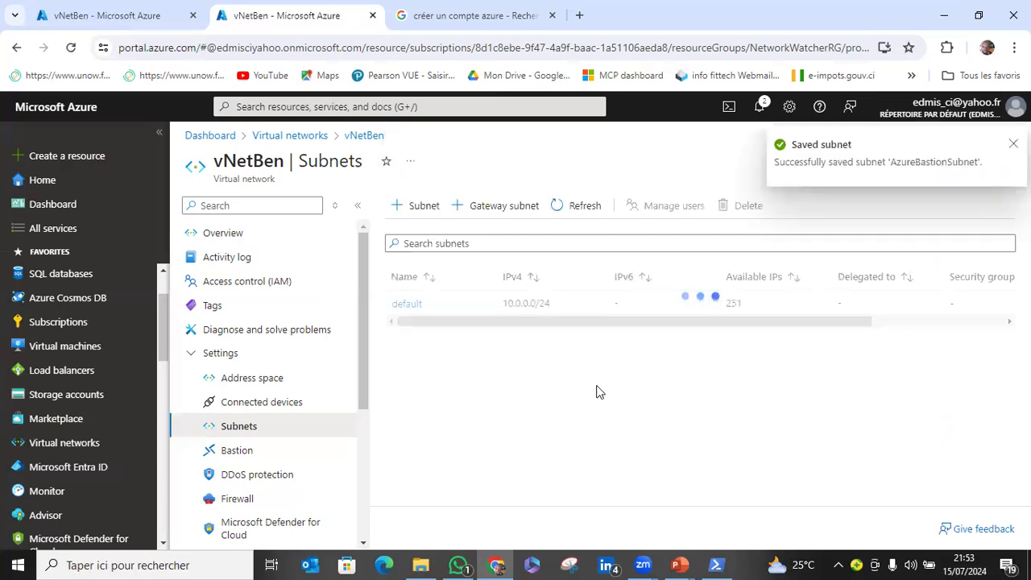
Return to the first vNetBen browser tab and close its pane for adding a subnet.
{"action": "left_click", "coordinate": [154, 15]}
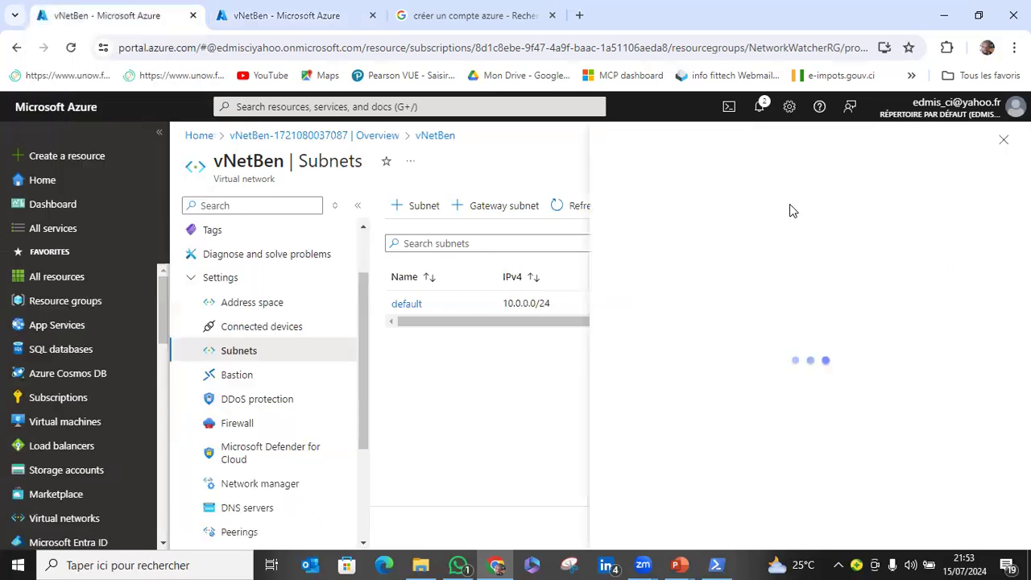
{"action": "left_click", "coordinate": [1003, 145]}
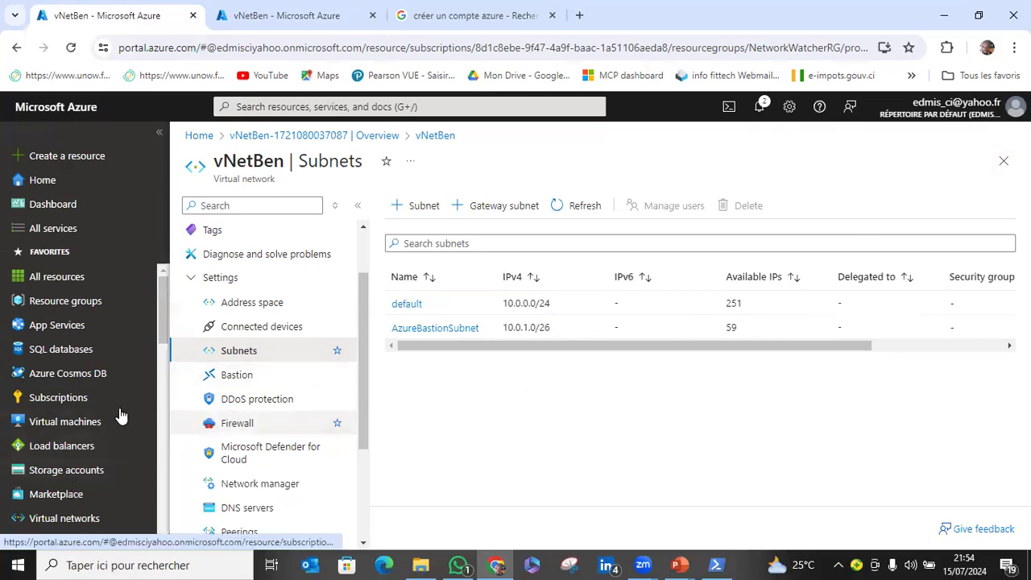
{"action": "scroll", "coordinate": [119, 416], "scroll_direction": "down", "scroll_amount": 2}
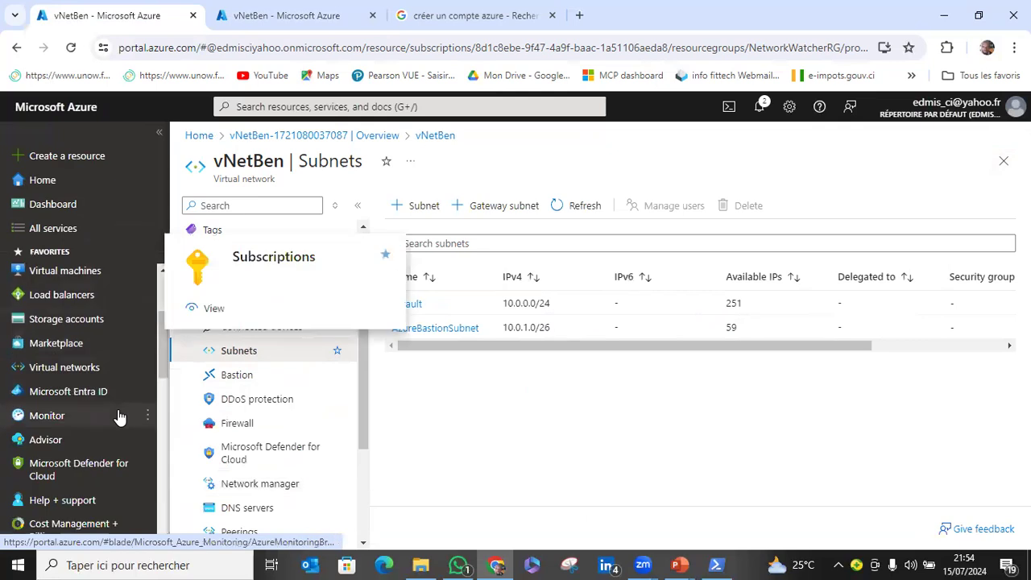
Open the network security groups list and start creating a new network security group.
{"action": "scroll", "coordinate": [119, 416], "scroll_direction": "down", "scroll_amount": 1}
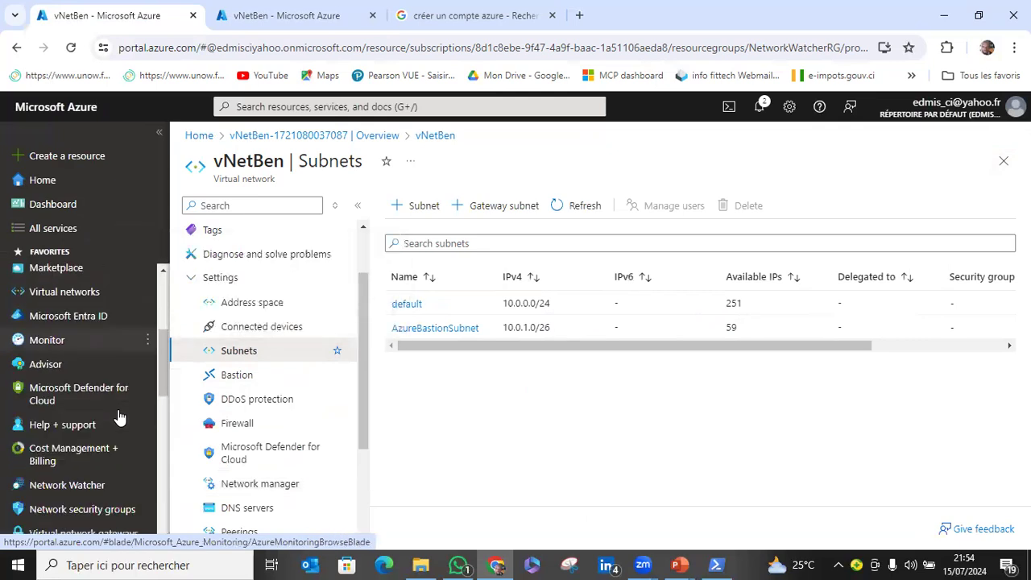
{"action": "scroll", "coordinate": [119, 416], "scroll_direction": "down", "scroll_amount": 2}
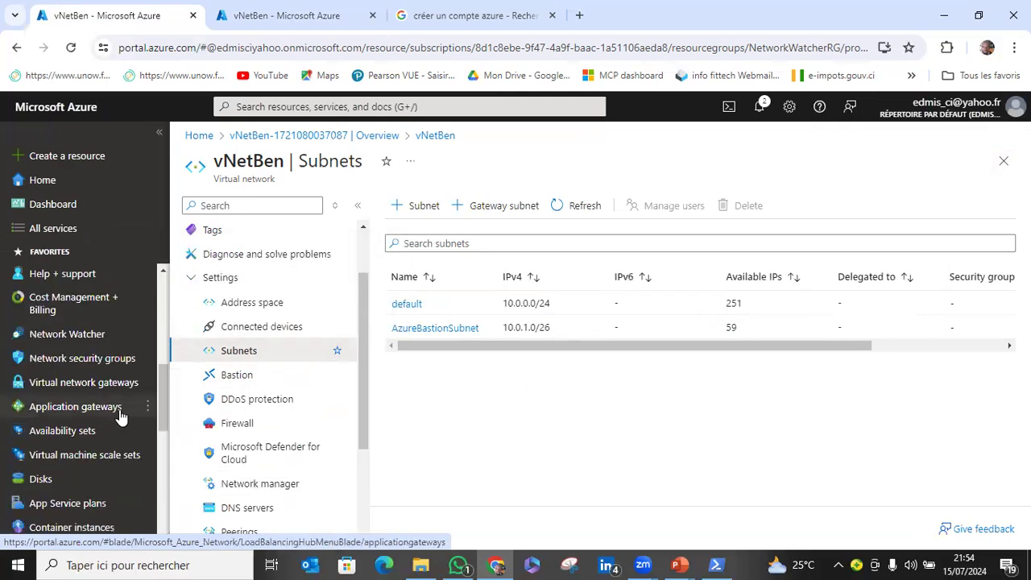
{"action": "left_click", "coordinate": [105, 360]}
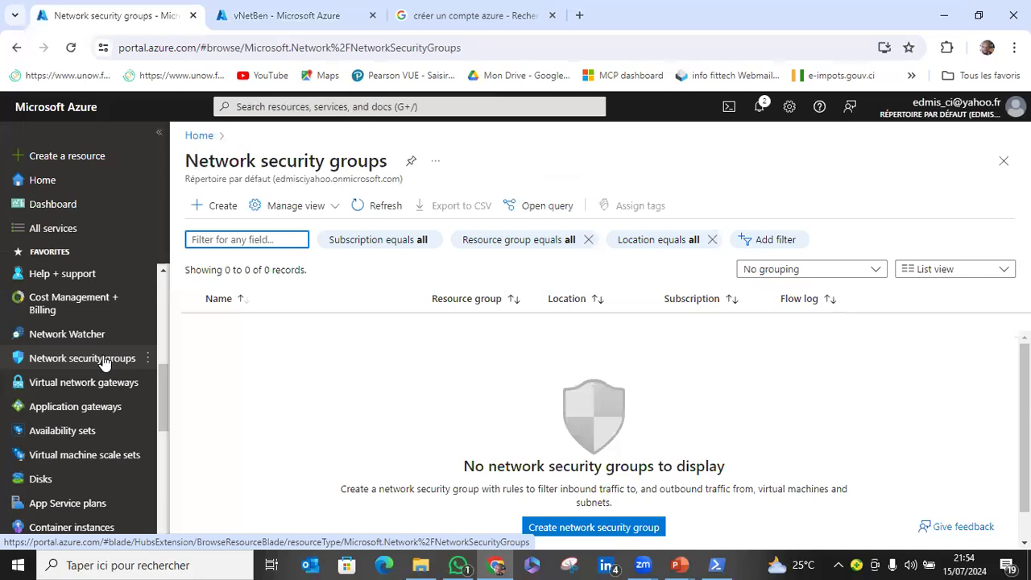
{"action": "left_click", "coordinate": [221, 208]}
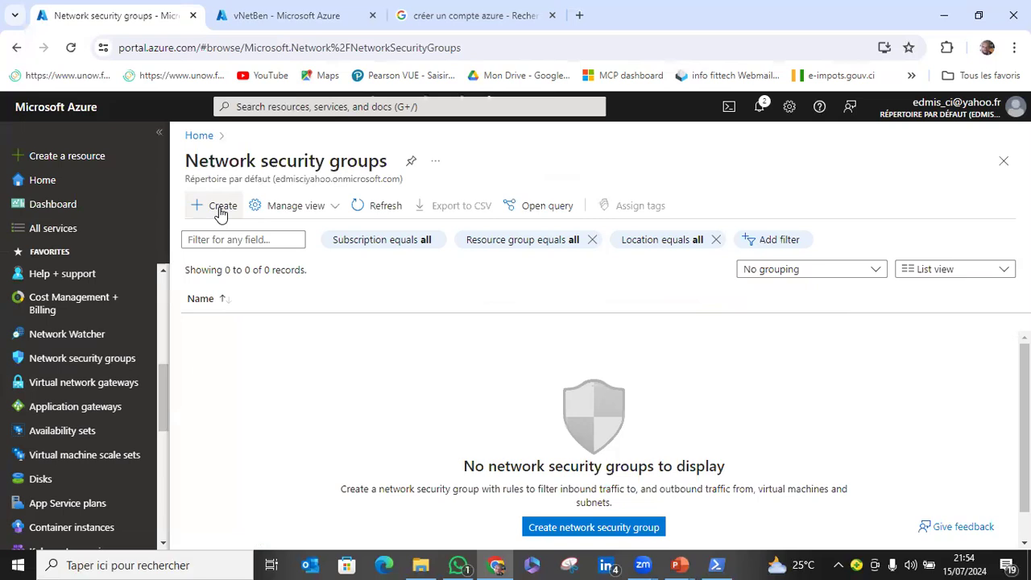
{"action": "left_click", "coordinate": [222, 209]}
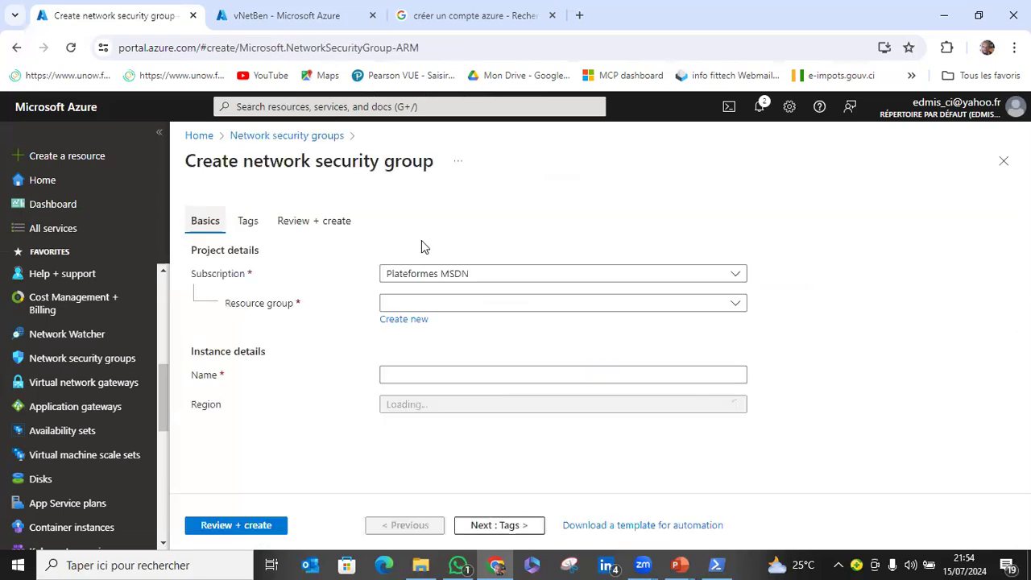
Create and deploy the network security group named BenNSG in the NetworkWatcherRG resource group.
{"action": "left_click", "coordinate": [433, 305]}
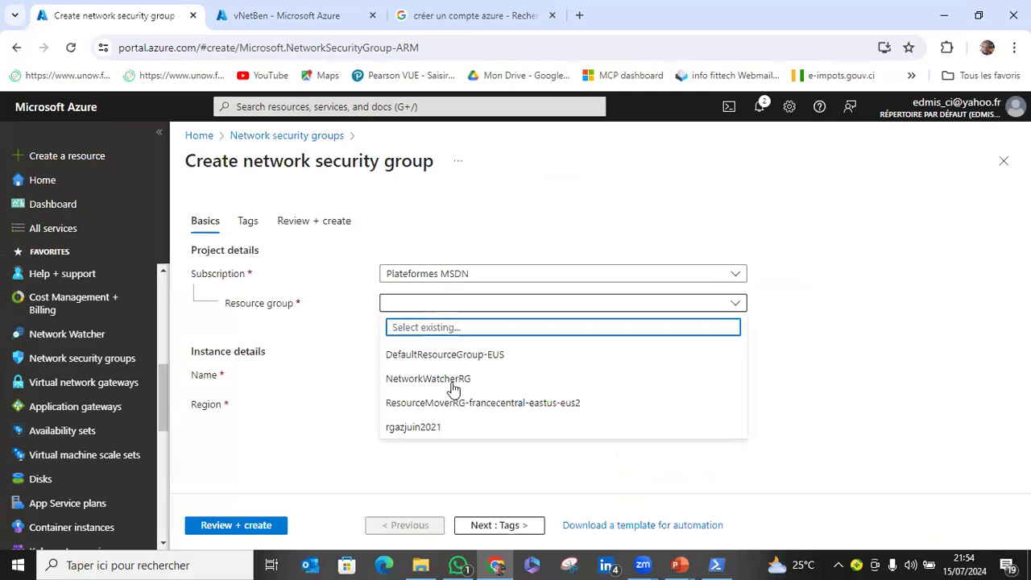
{"action": "left_click", "coordinate": [393, 379]}
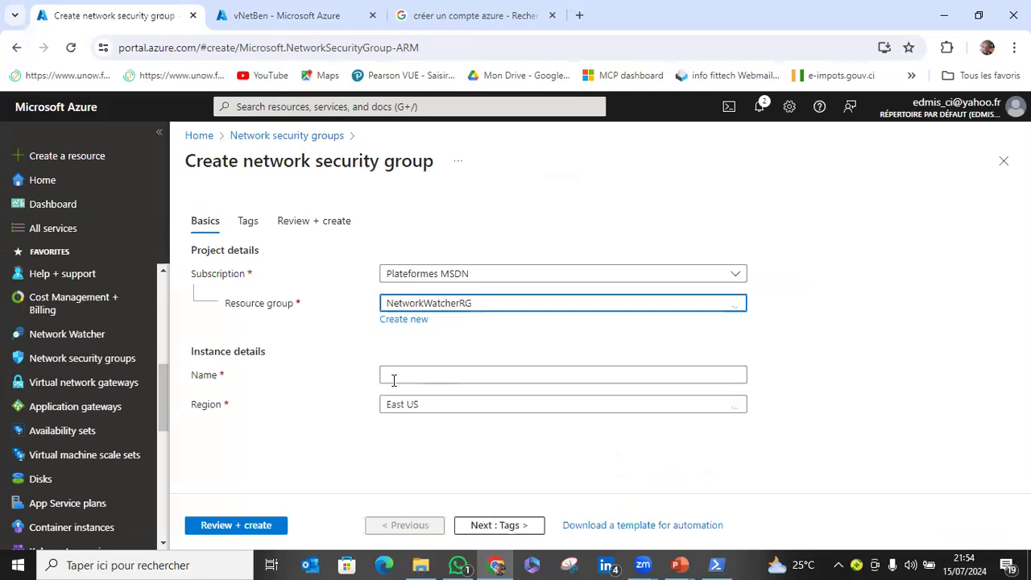
{"action": "left_click", "coordinate": [396, 378]}
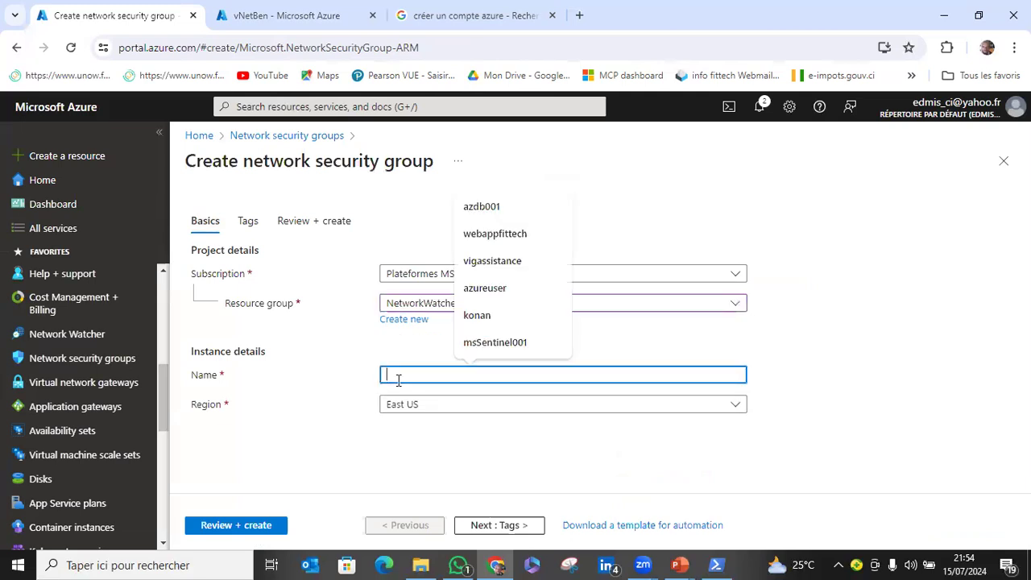
{"action": "type", "text": "B"}
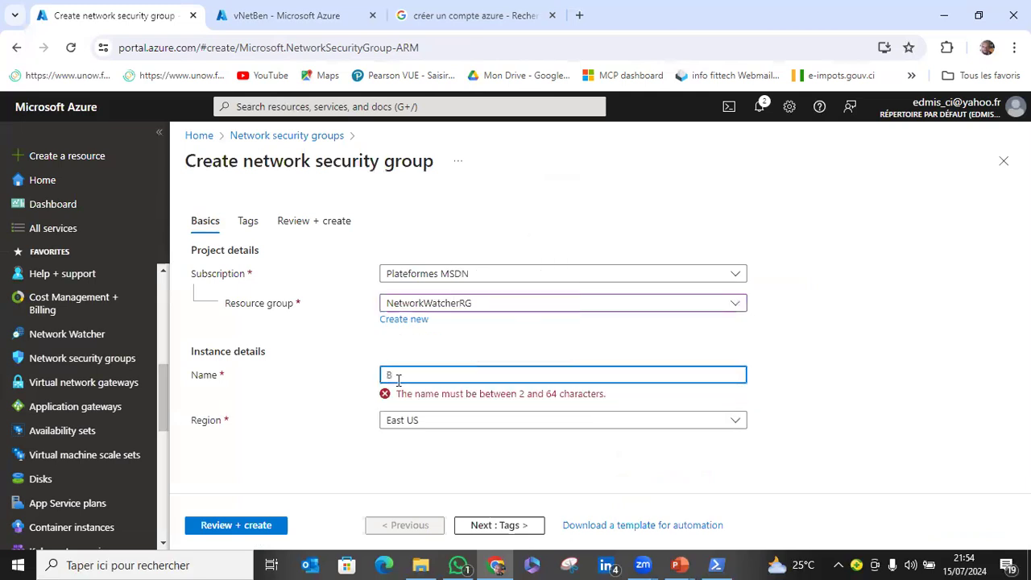
{"action": "type", "text": "en"}
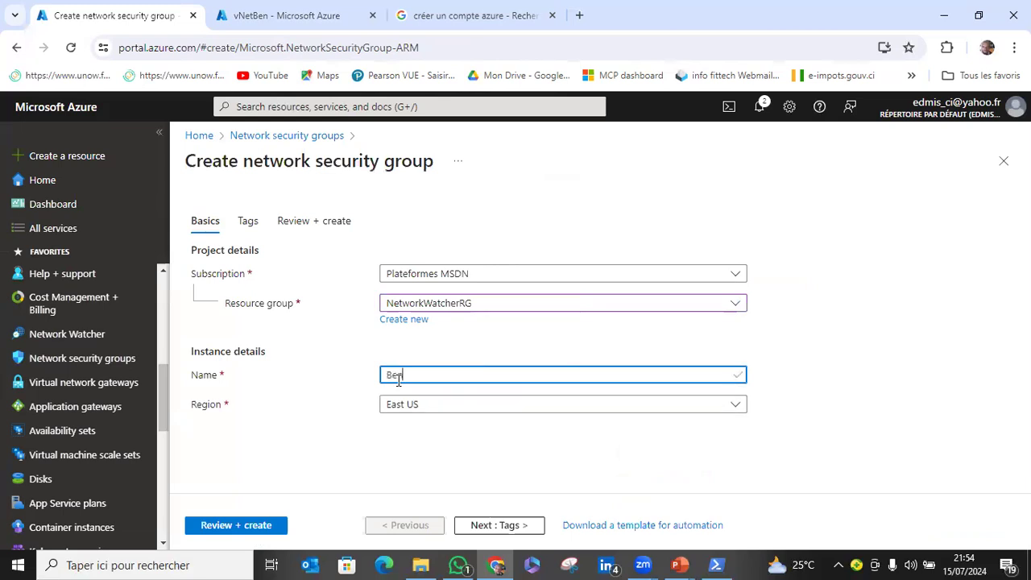
{"action": "type", "text": "NSG"}
{"action": "key", "text": "Tab"}
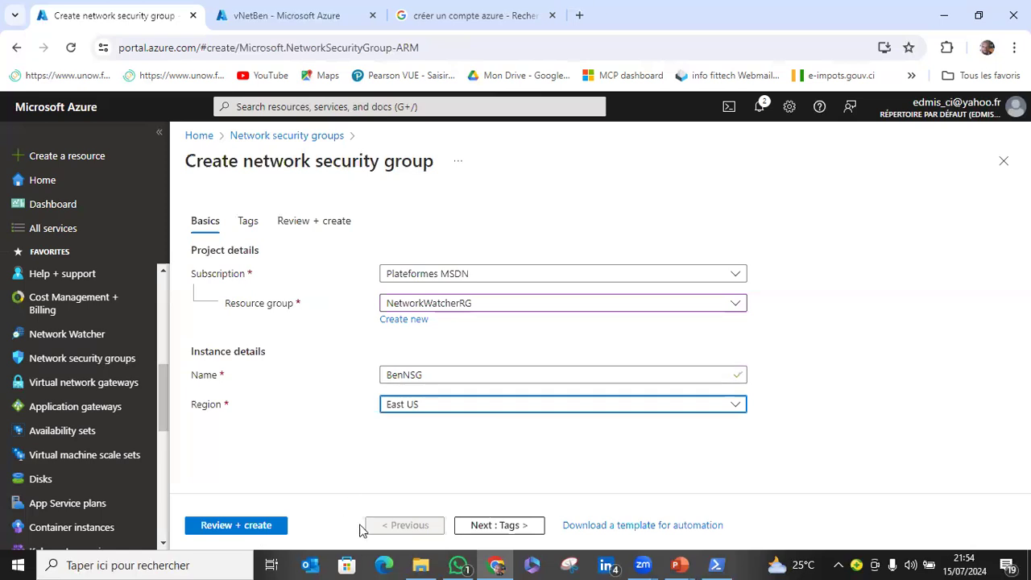
{"action": "left_click", "coordinate": [272, 528]}
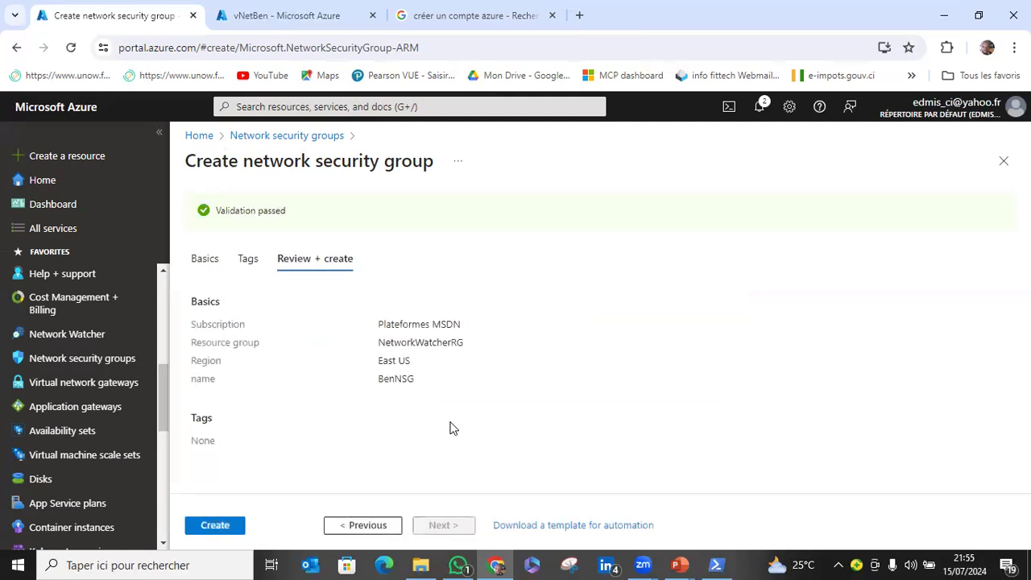
{"action": "left_click", "coordinate": [227, 524]}
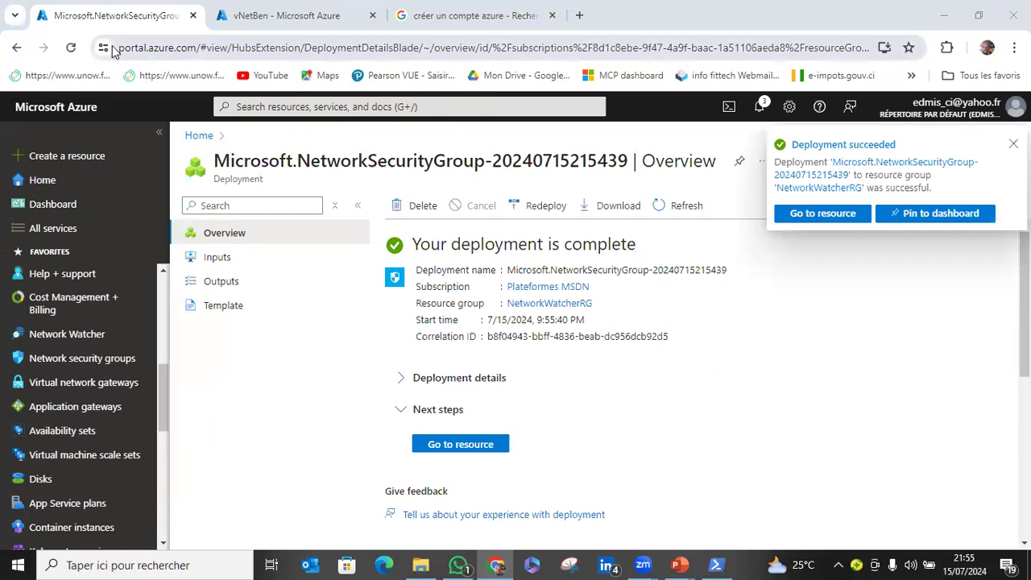
Go to the deployed BenNSG resource and examine its default inbound security rules, including their source, destination and action.
{"action": "left_click", "coordinate": [455, 447]}
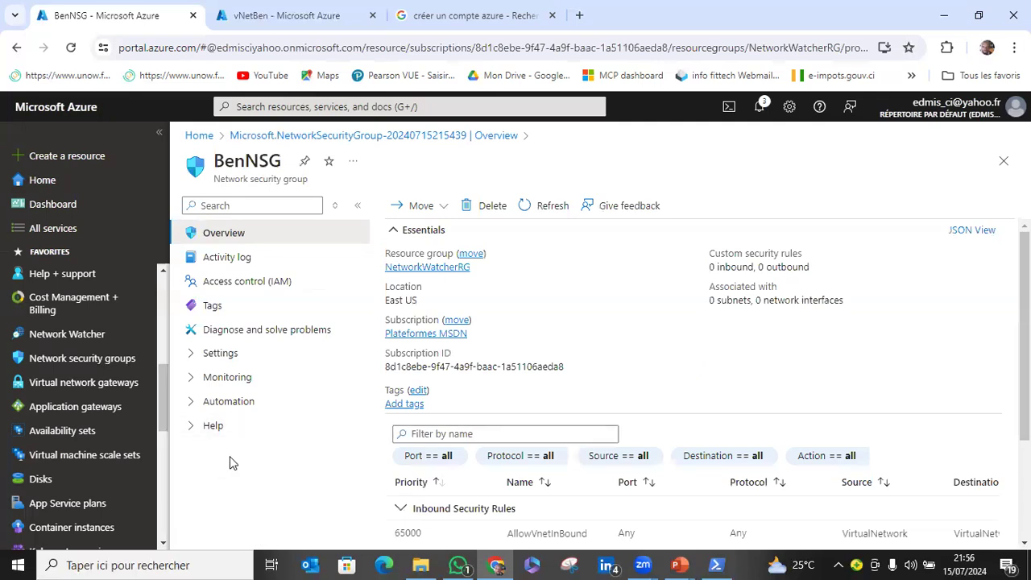
{"action": "left_click", "coordinate": [190, 353]}
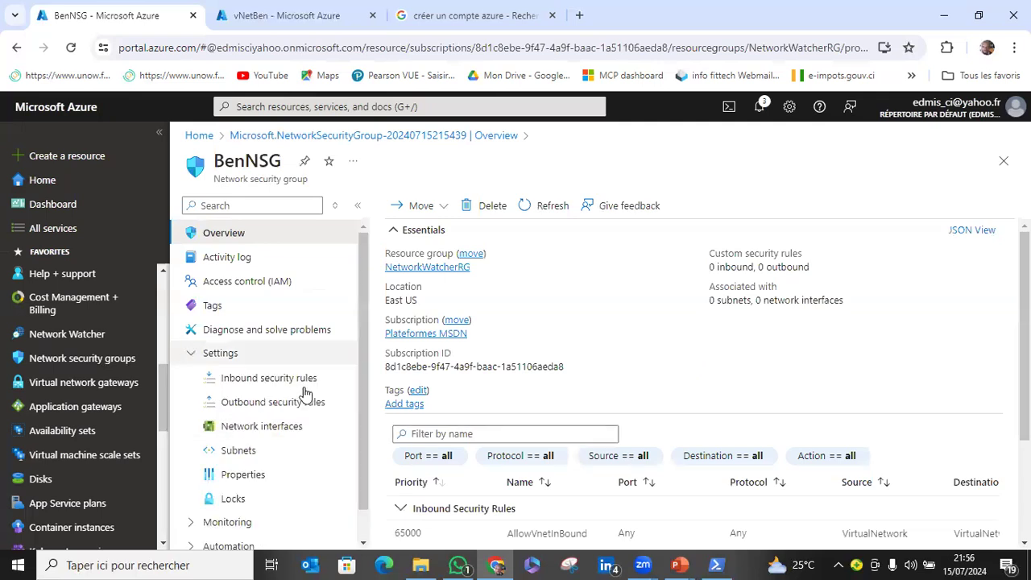
{"action": "scroll", "coordinate": [315, 403], "scroll_direction": "down", "scroll_amount": 1}
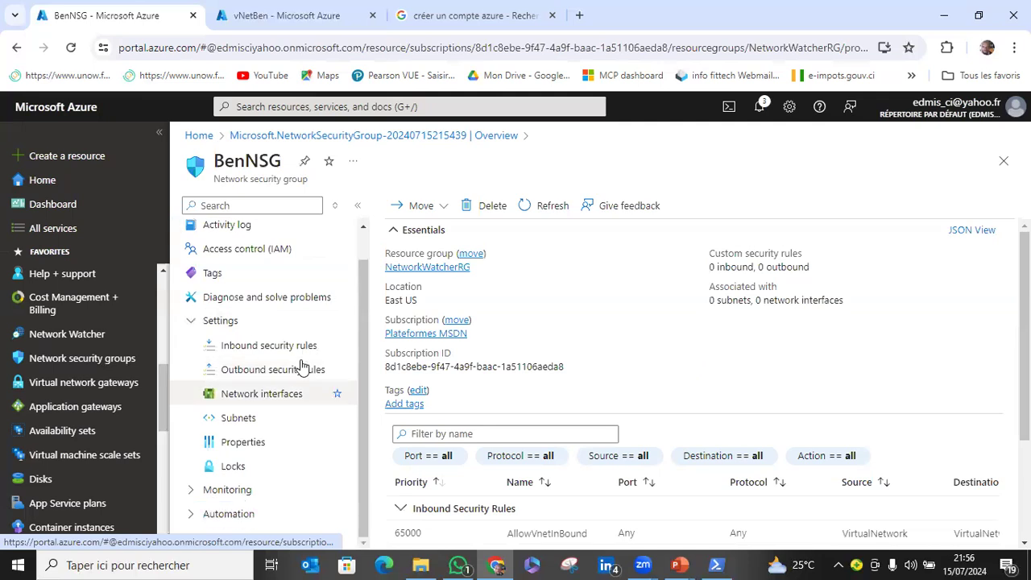
{"action": "left_click", "coordinate": [286, 347]}
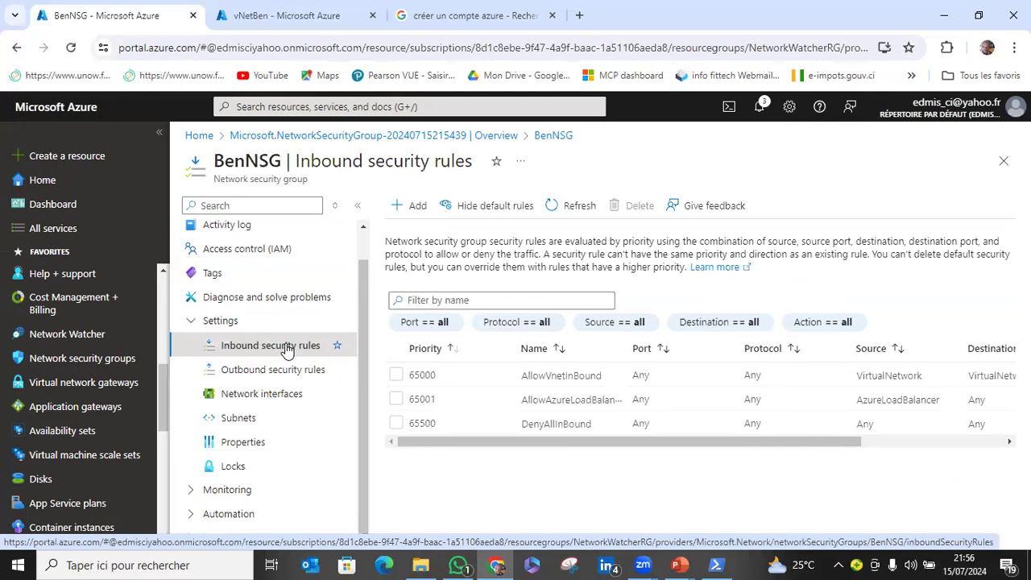
{"action": "left_click_drag", "start_coordinate": [698, 442], "coordinate": [823, 442]}
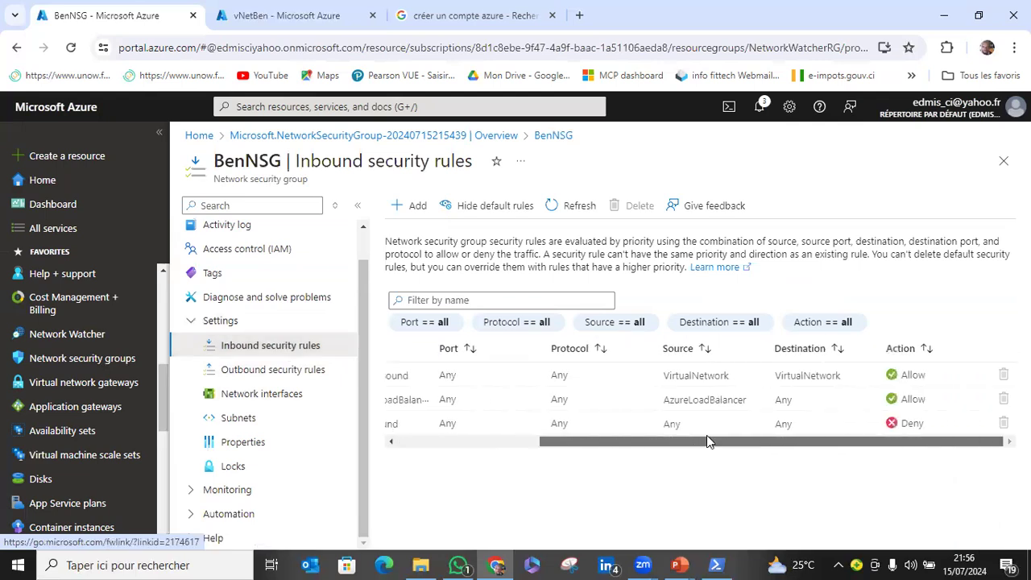
{"action": "left_click_drag", "start_coordinate": [707, 441], "coordinate": [580, 444]}
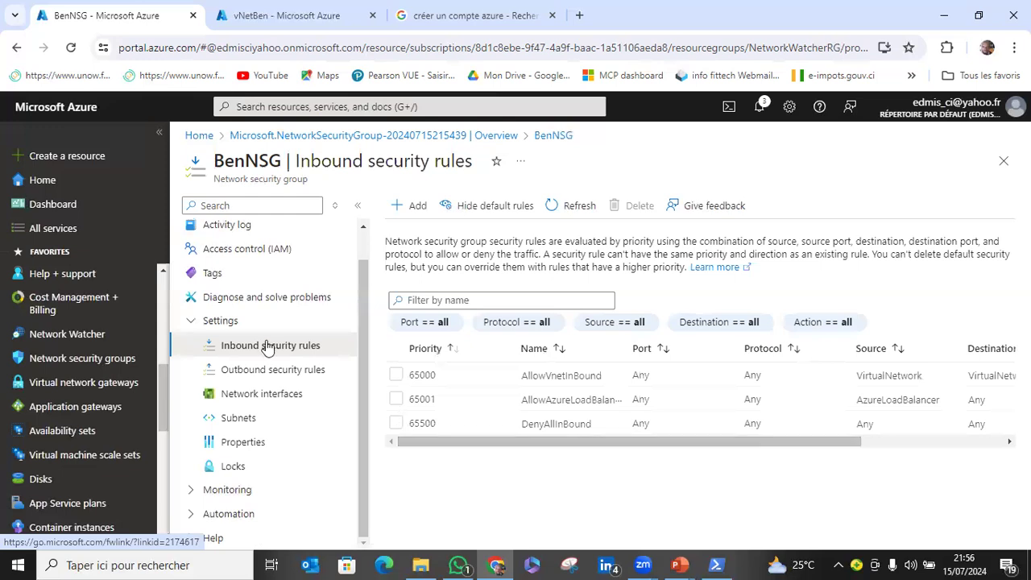
Start a new inbound security rule in BenNSG with source Any, check the available services and keep Custom.
{"action": "left_click", "coordinate": [417, 206]}
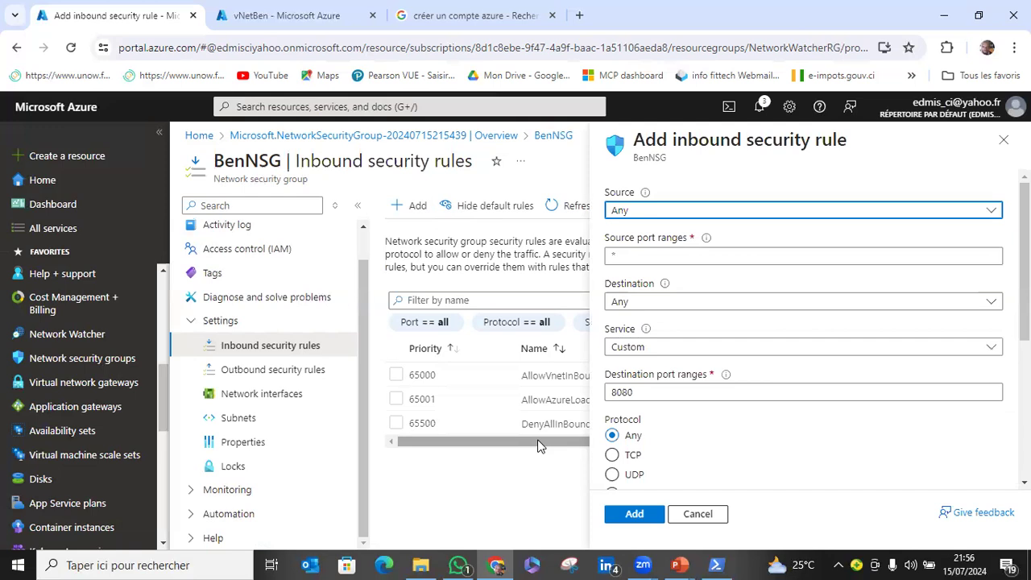
{"action": "left_click", "coordinate": [668, 211]}
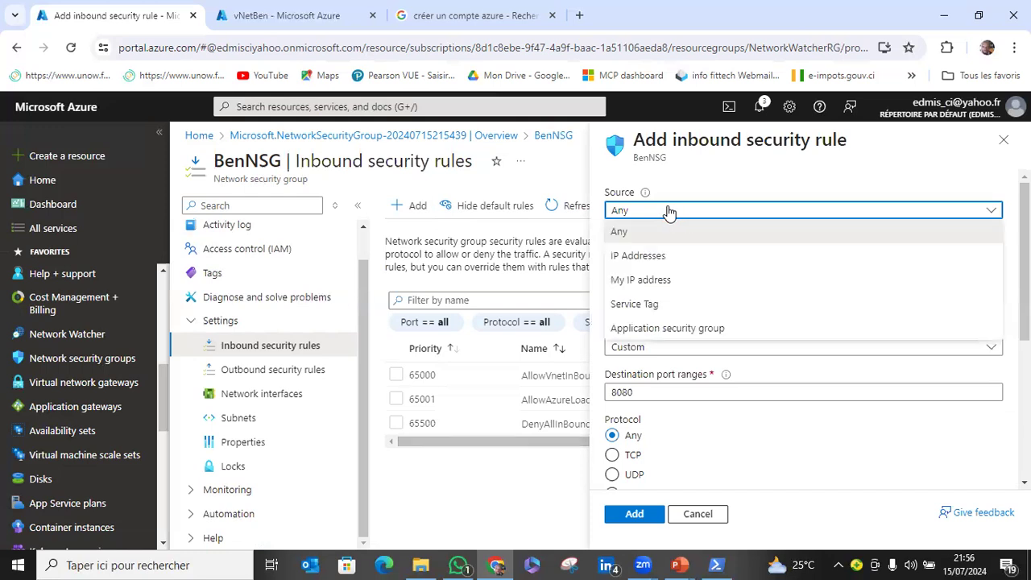
{"action": "left_click", "coordinate": [670, 231]}
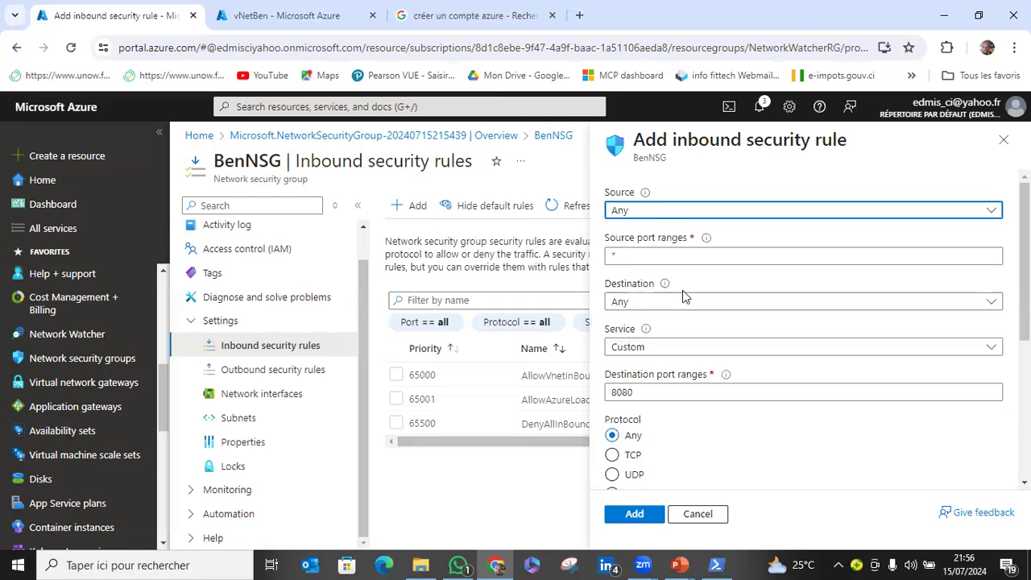
{"action": "left_click", "coordinate": [672, 352]}
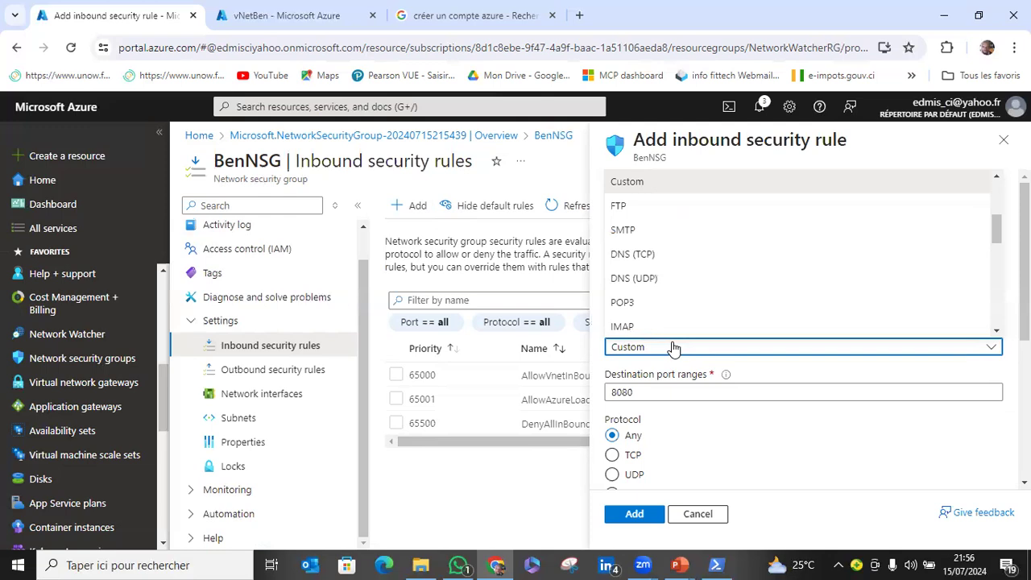
{"action": "scroll", "coordinate": [679, 297], "scroll_direction": "down", "scroll_amount": 2}
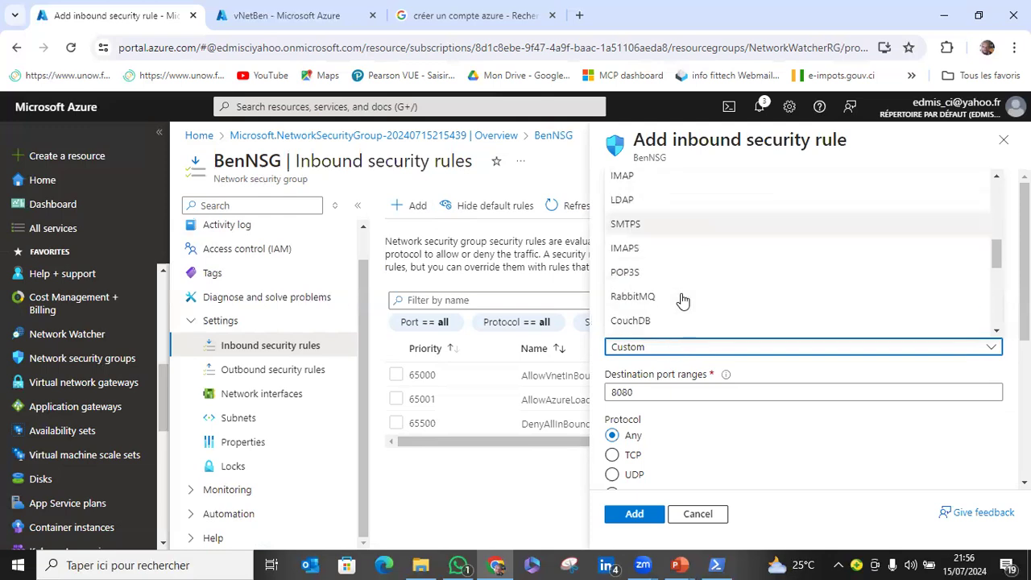
{"action": "scroll", "coordinate": [683, 300], "scroll_direction": "down", "scroll_amount": 4}
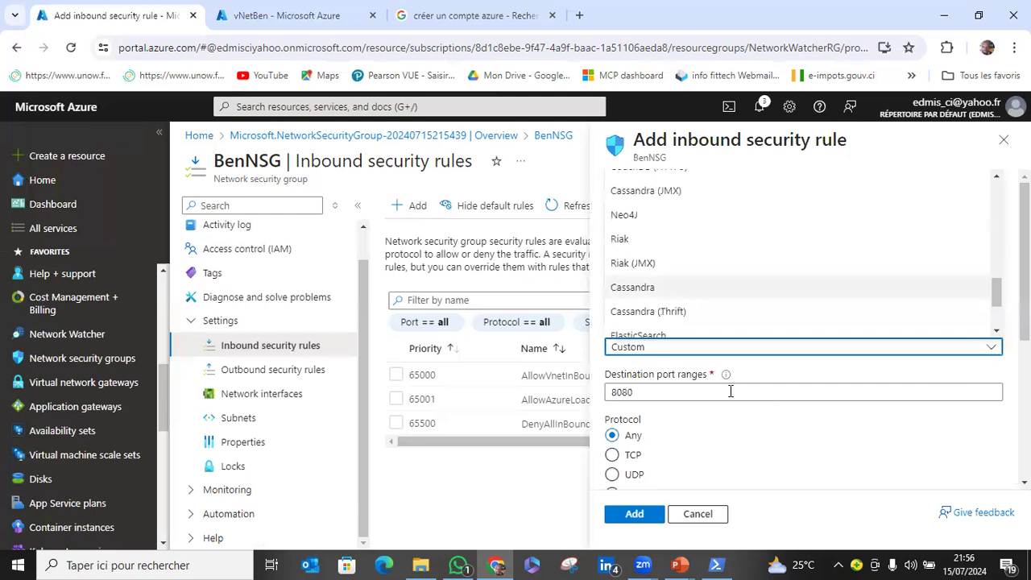
{"action": "left_click", "coordinate": [798, 433]}
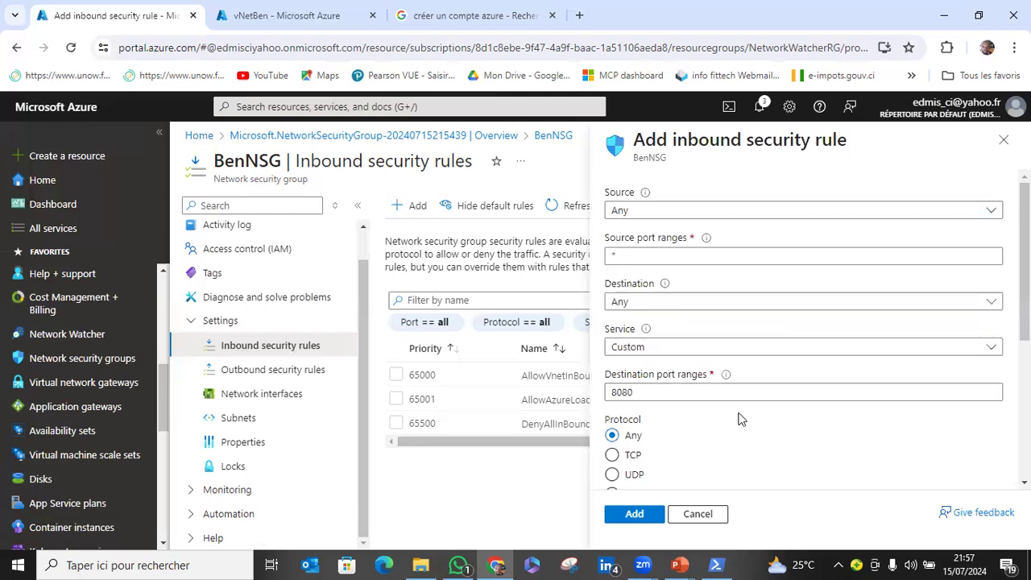
Set the inbound rule's destination port range to 3389.
{"action": "left_click", "coordinate": [676, 393]}
{"action": "key", "text": "BackSpace"}
{"action": "key", "text": "BackSpace"}
{"action": "key", "text": "BackSpace"}
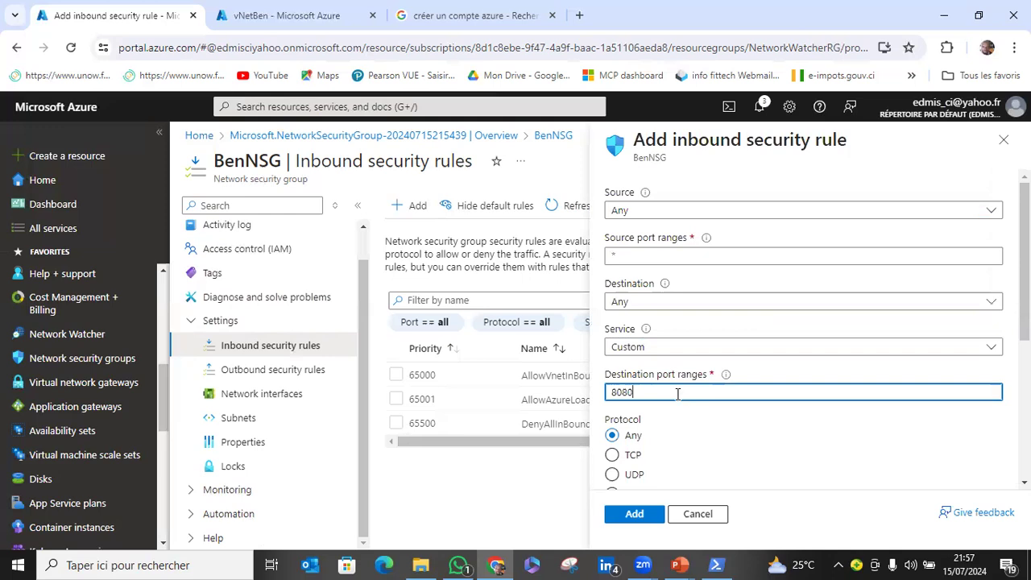
{"action": "key", "text": "BackSpace"}
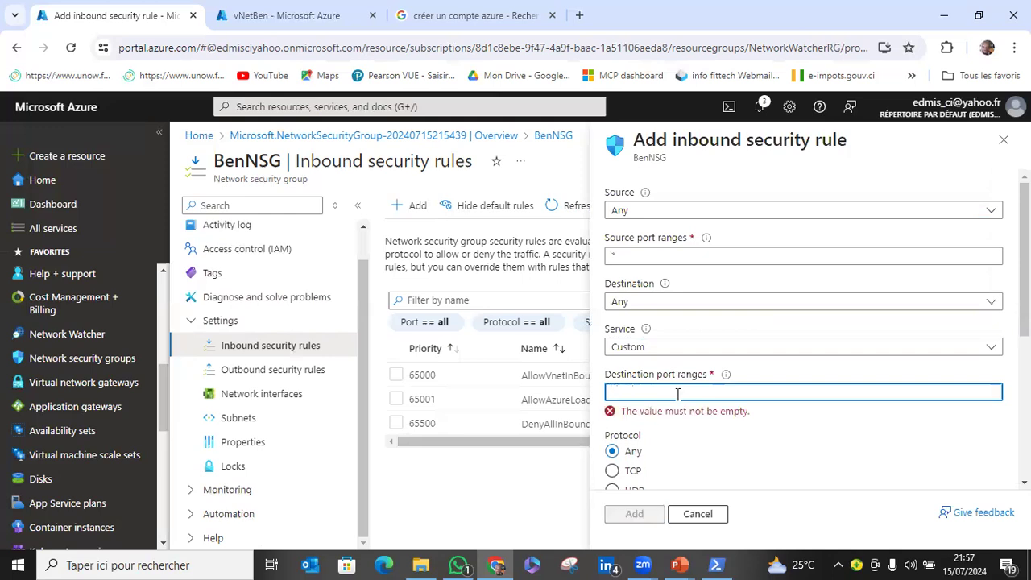
{"action": "scroll", "coordinate": [709, 390], "scroll_direction": "down", "scroll_amount": 2}
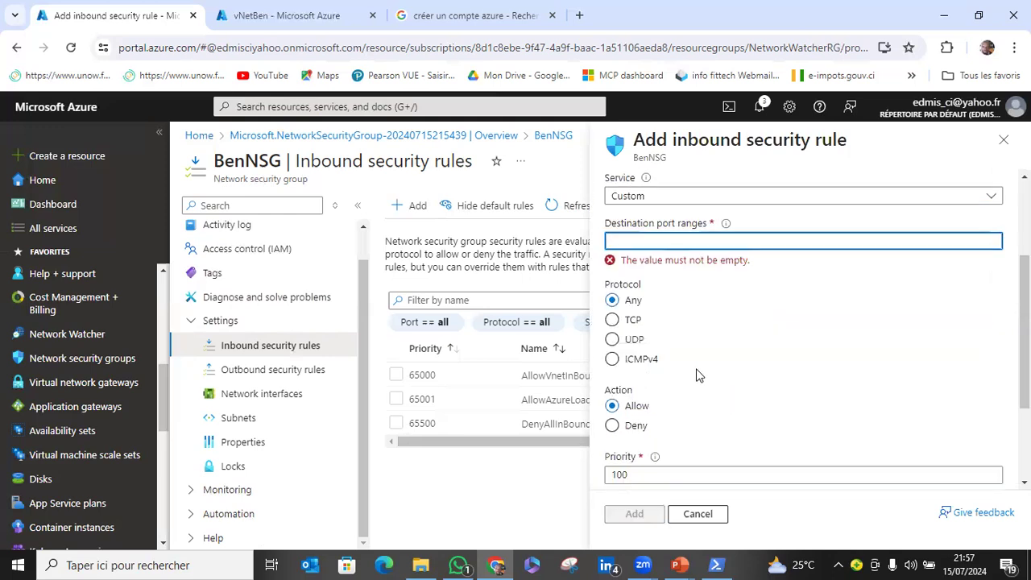
{"action": "type", "text": "3389"}
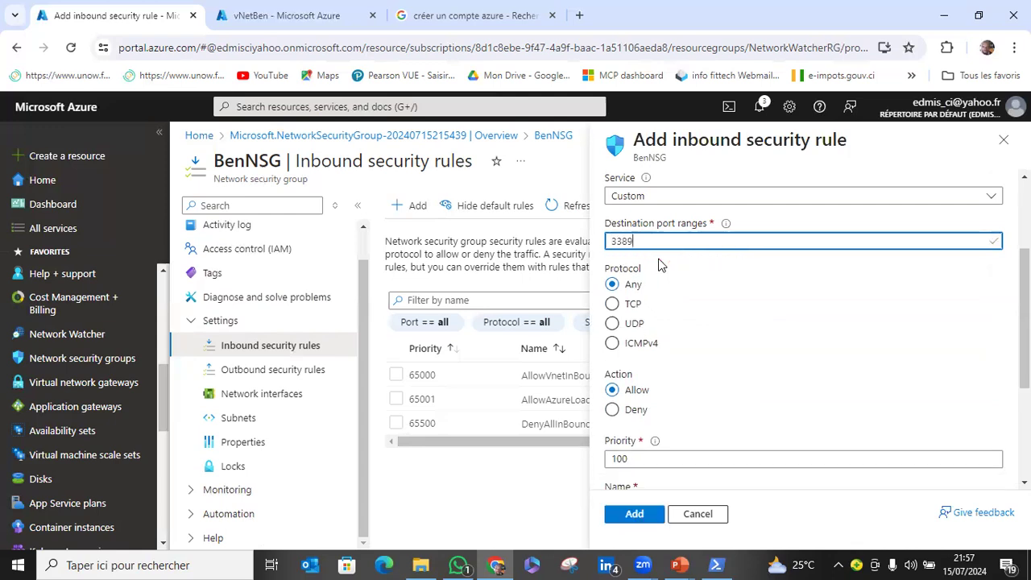
Set the inbound rule's priority to 101, keeping the Allow action and the suggested rule name.
{"action": "scroll", "coordinate": [679, 324], "scroll_direction": "down", "scroll_amount": 2}
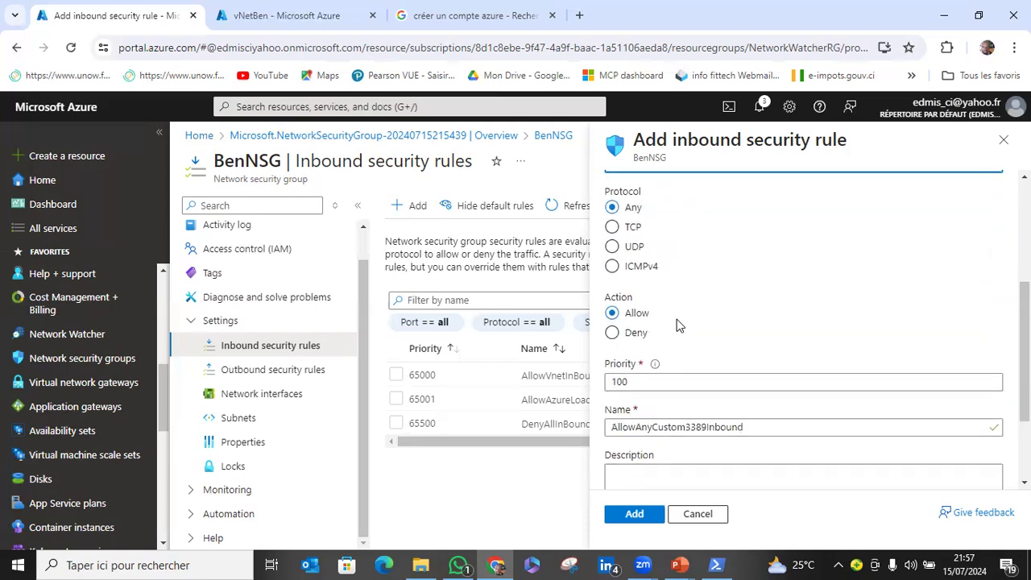
{"action": "left_click", "coordinate": [653, 308]}
{"action": "double_click", "coordinate": [609, 309]}
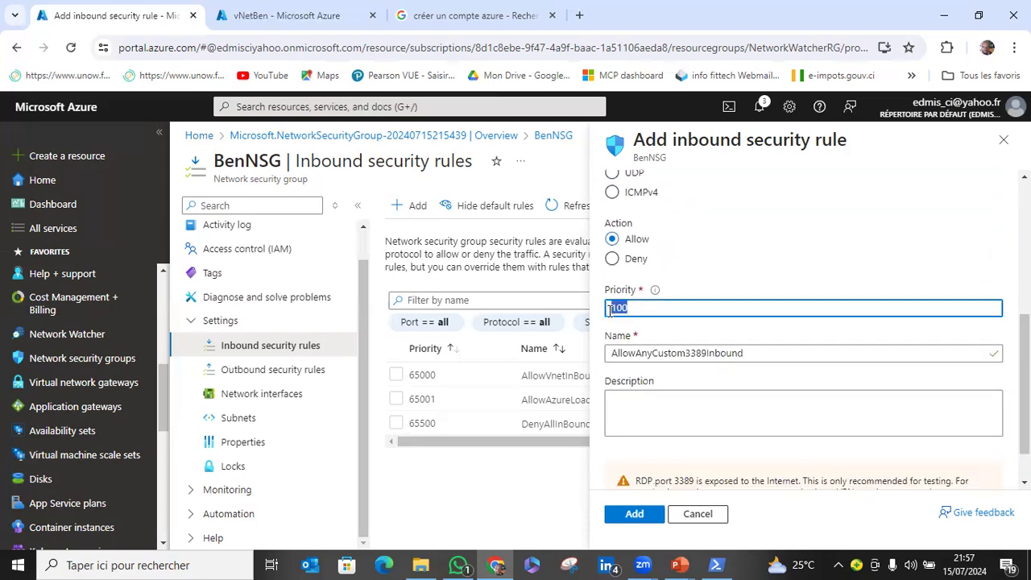
{"action": "type", "text": "77"}
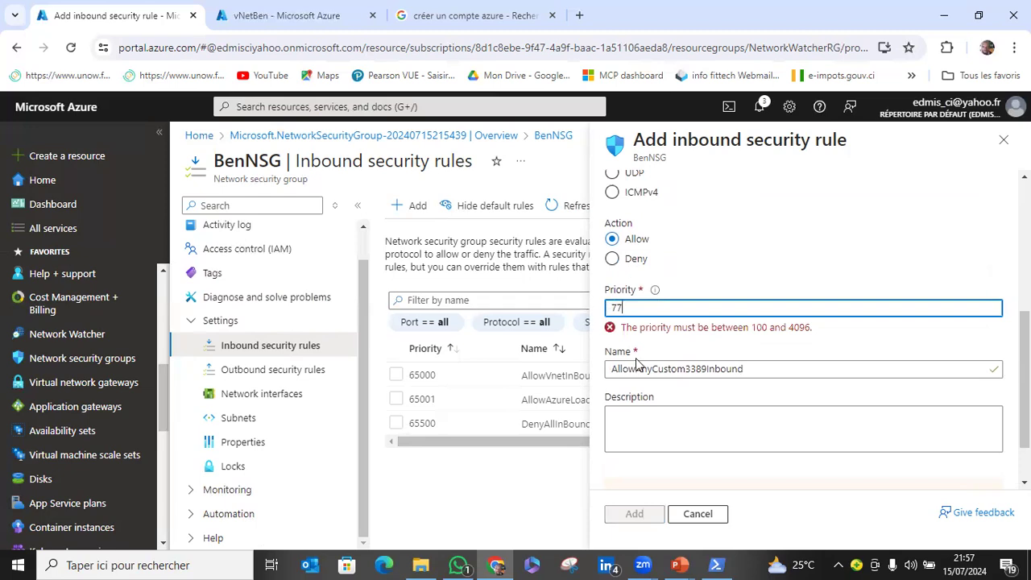
{"action": "key", "text": "BackSpace"}
{"action": "key", "text": "BackSpace"}
{"action": "type", "text": "101"}
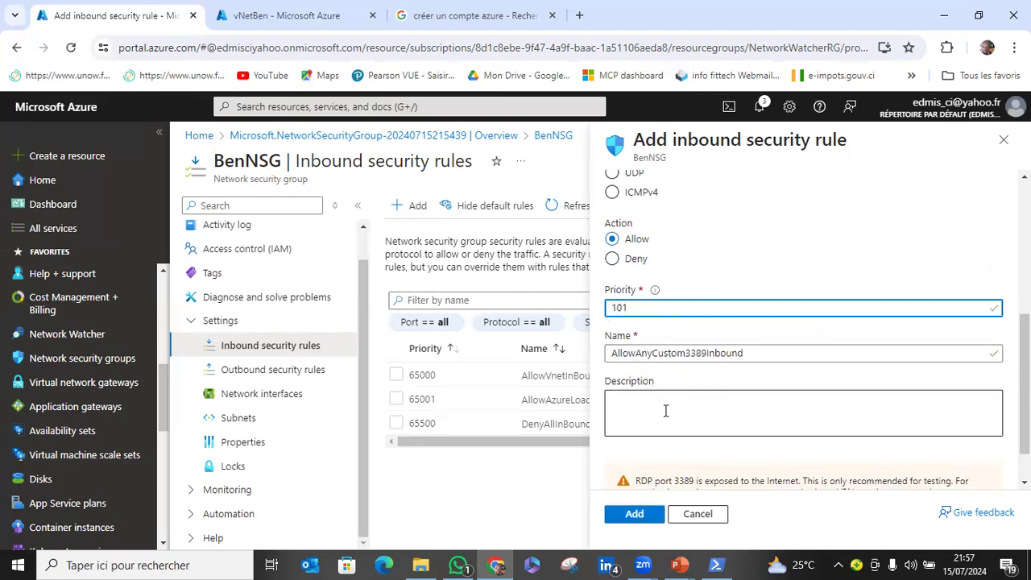
{"action": "scroll", "coordinate": [666, 410], "scroll_direction": "down", "scroll_amount": 1}
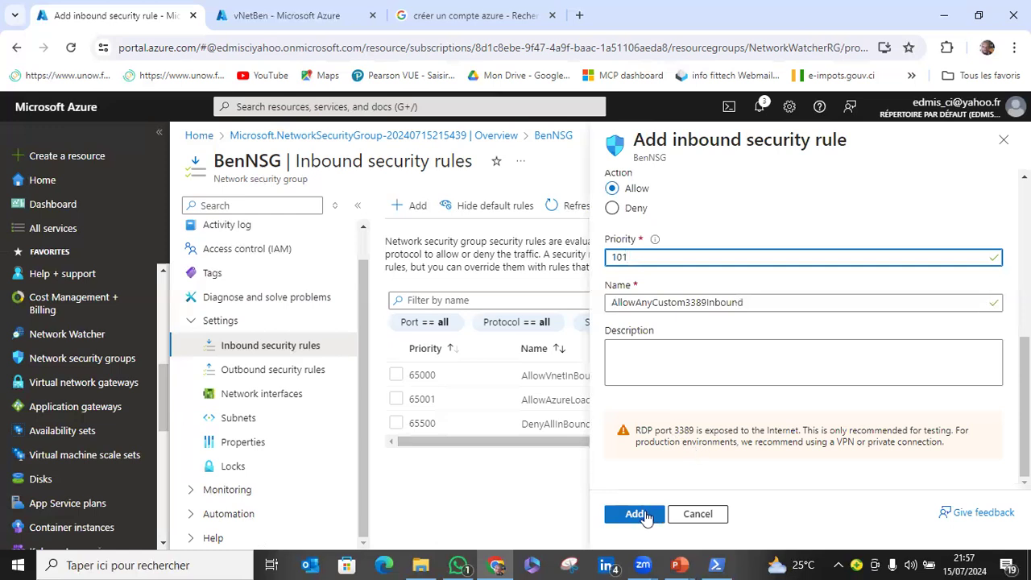
Add the configured port 3389 inbound rule to BenNSG, review its columns and details, and refresh the rule list.
{"action": "left_click", "coordinate": [653, 517]}
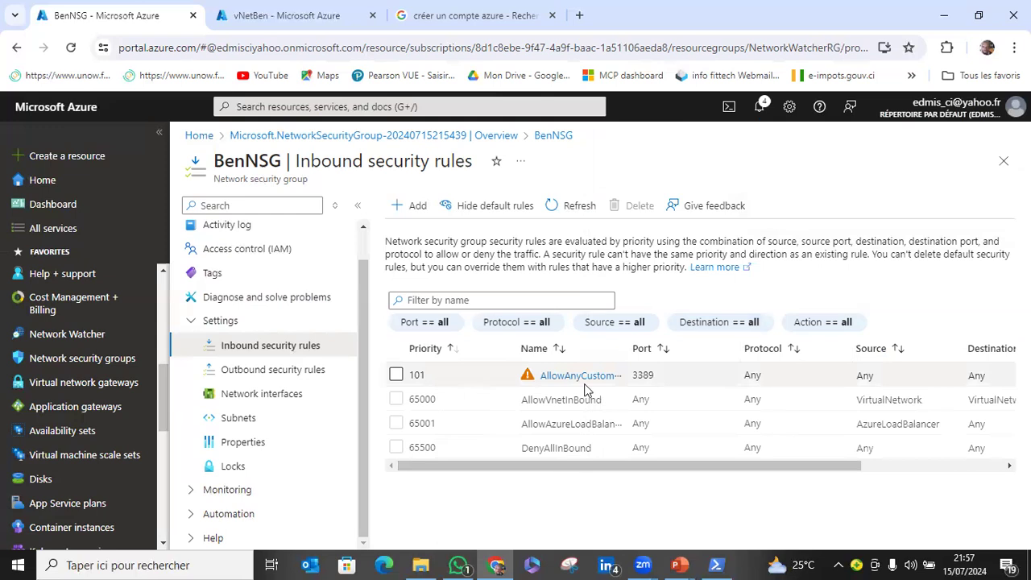
{"action": "left_click_drag", "start_coordinate": [617, 466], "coordinate": [903, 457]}
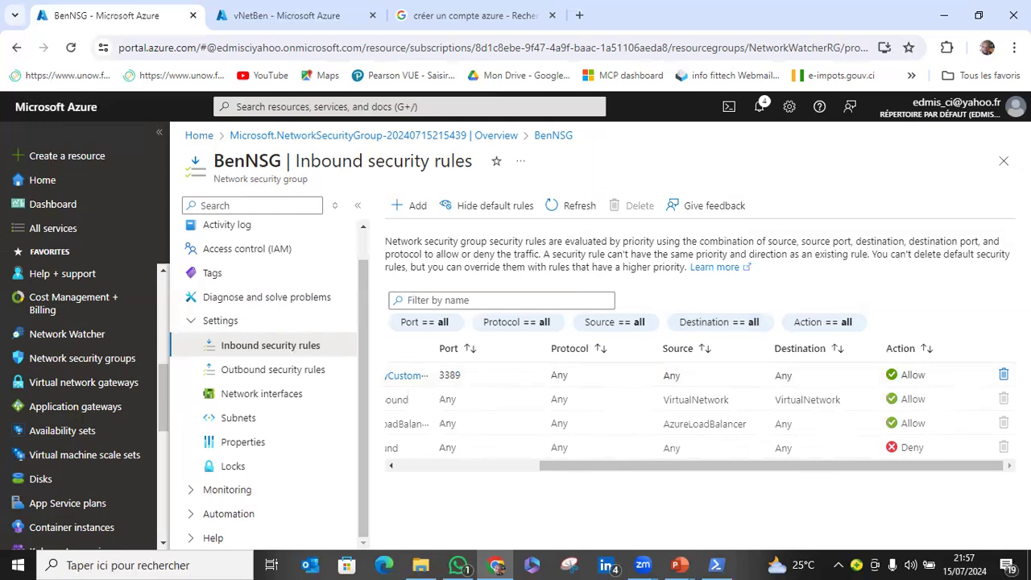
{"action": "left_click_drag", "start_coordinate": [813, 465], "coordinate": [627, 465]}
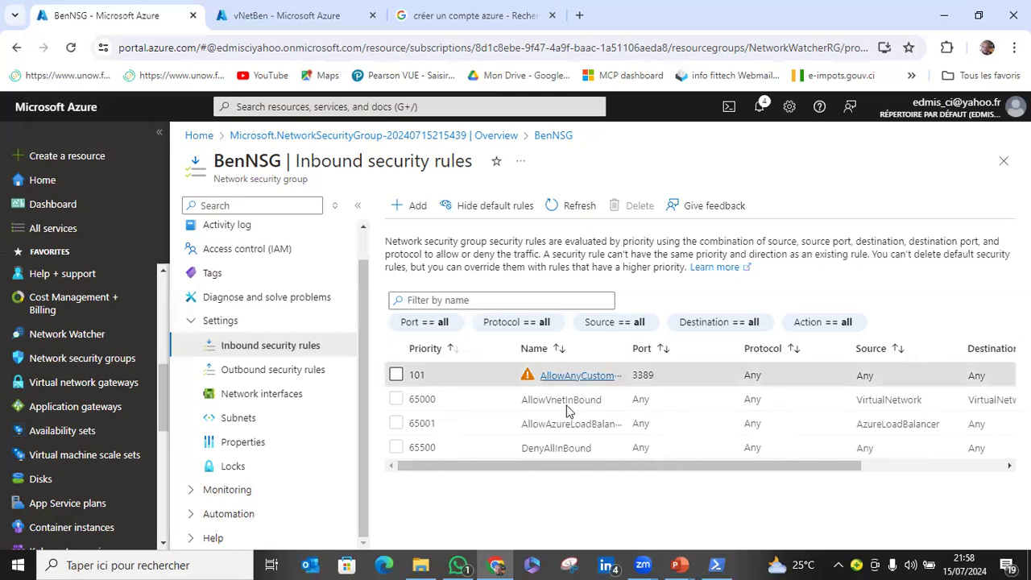
{"action": "left_click", "coordinate": [564, 376]}
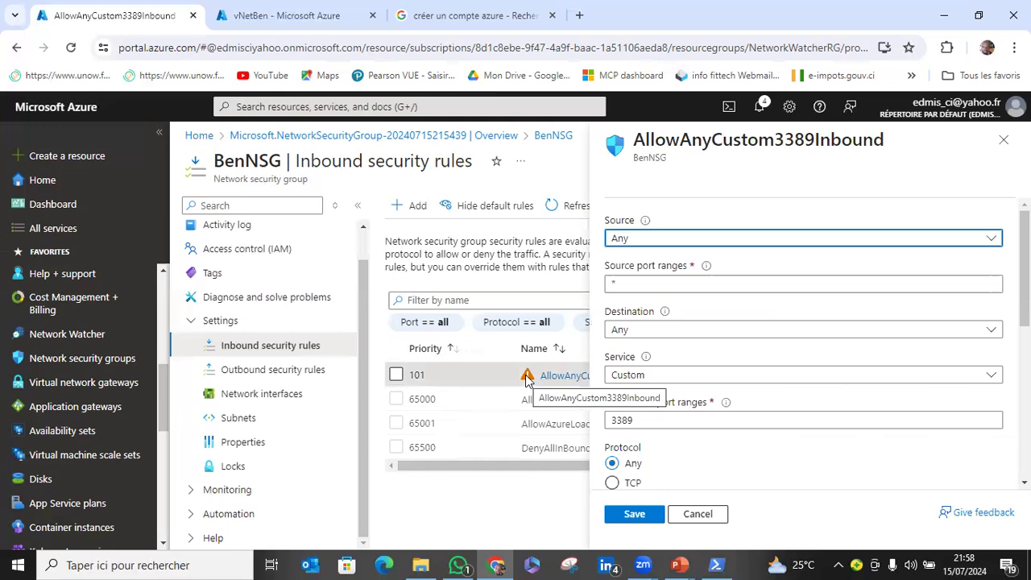
{"action": "left_click", "coordinate": [1007, 145]}
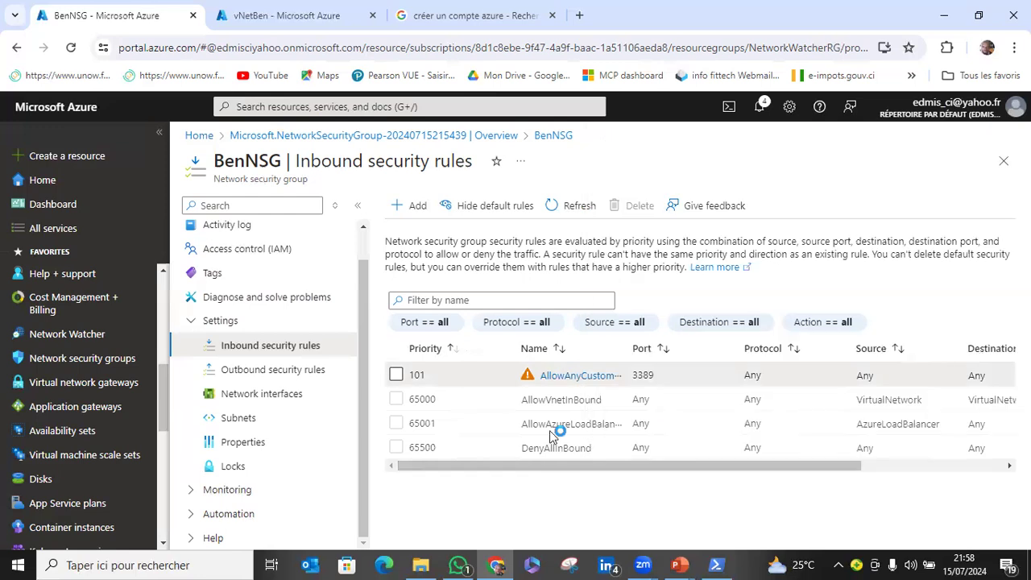
{"action": "left_click", "coordinate": [574, 206]}
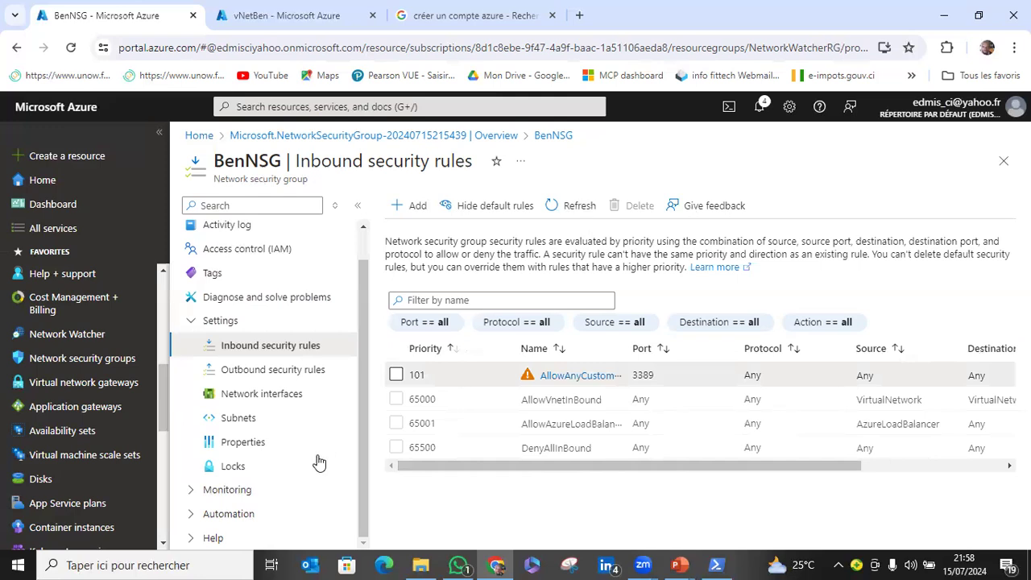
Start a new outbound security rule in BenNSG with source Any and service Custom, and set its destination port range to 3389.
{"action": "right_click", "coordinate": [274, 372]}
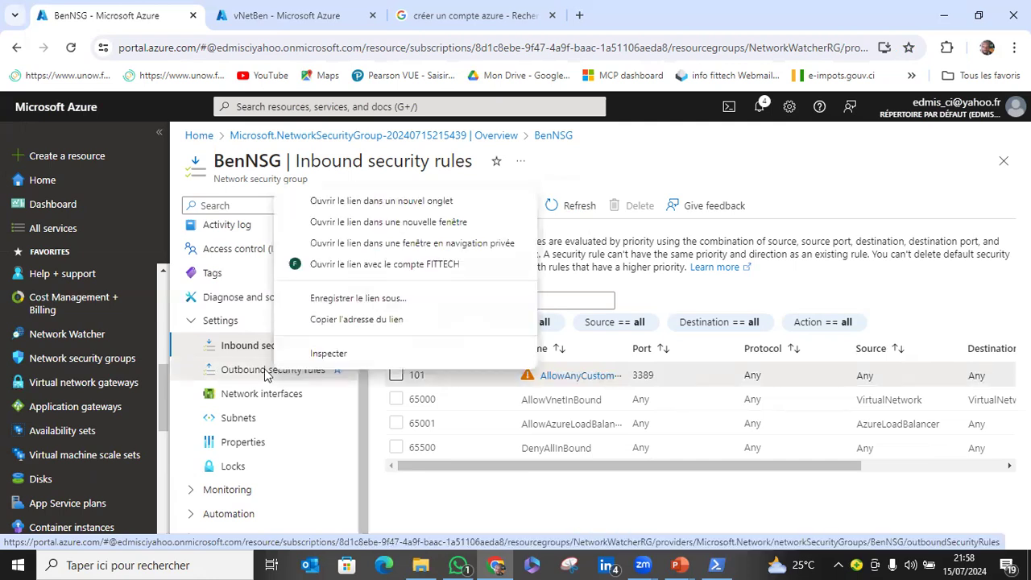
{"action": "left_click", "coordinate": [264, 372]}
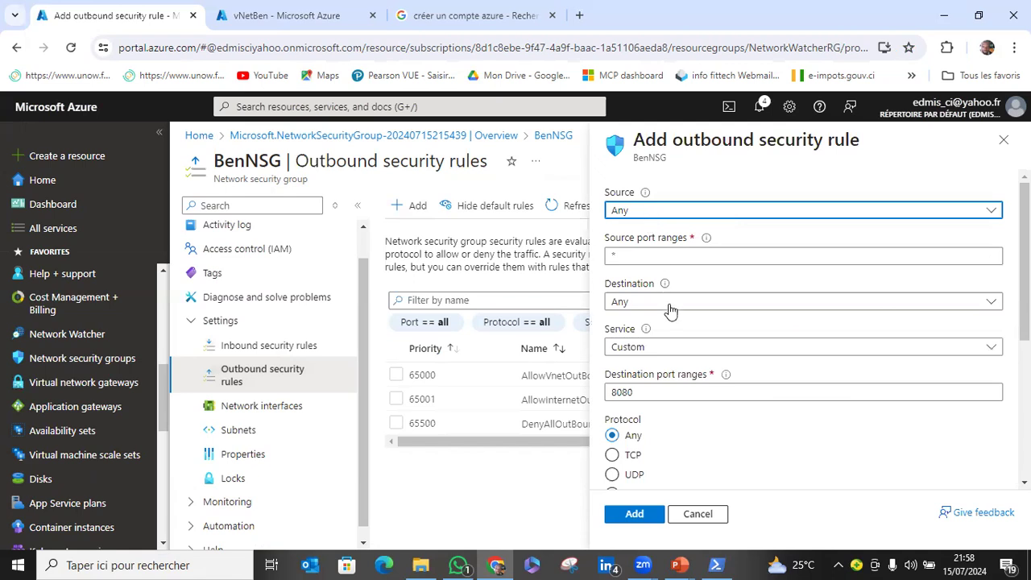
{"action": "left_click", "coordinate": [657, 350]}
{"action": "left_click", "coordinate": [672, 387]}
{"action": "left_click", "coordinate": [672, 386]}
{"action": "key", "text": "BackSpace"}
{"action": "key", "text": "BackSpace"}
{"action": "key", "text": "BackSpace"}
{"action": "key", "text": "BackSpace"}
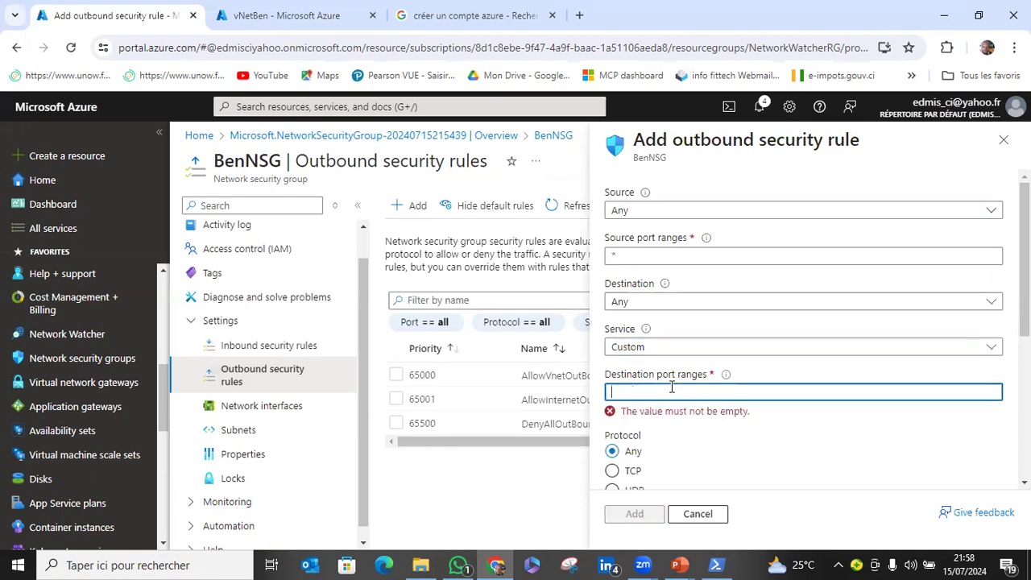
{"action": "type", "text": "3389"}
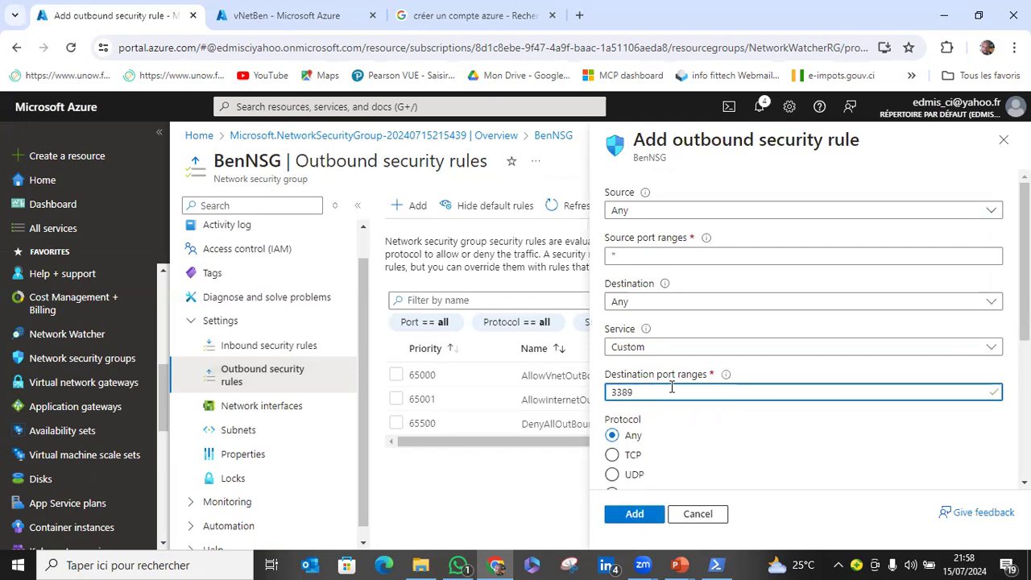
Set the outbound rule's priority to 121, keep the Allow action and suggested name, and add the rule.
{"action": "scroll", "coordinate": [728, 385], "scroll_direction": "down", "scroll_amount": 2}
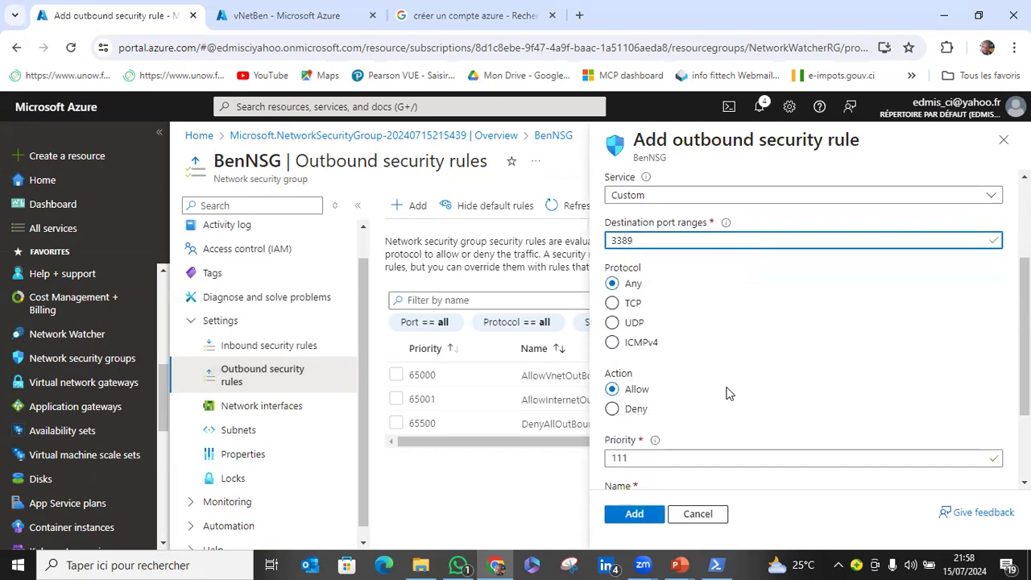
{"action": "scroll", "coordinate": [727, 386], "scroll_direction": "down", "scroll_amount": 1}
{"action": "left_click", "coordinate": [655, 386]}
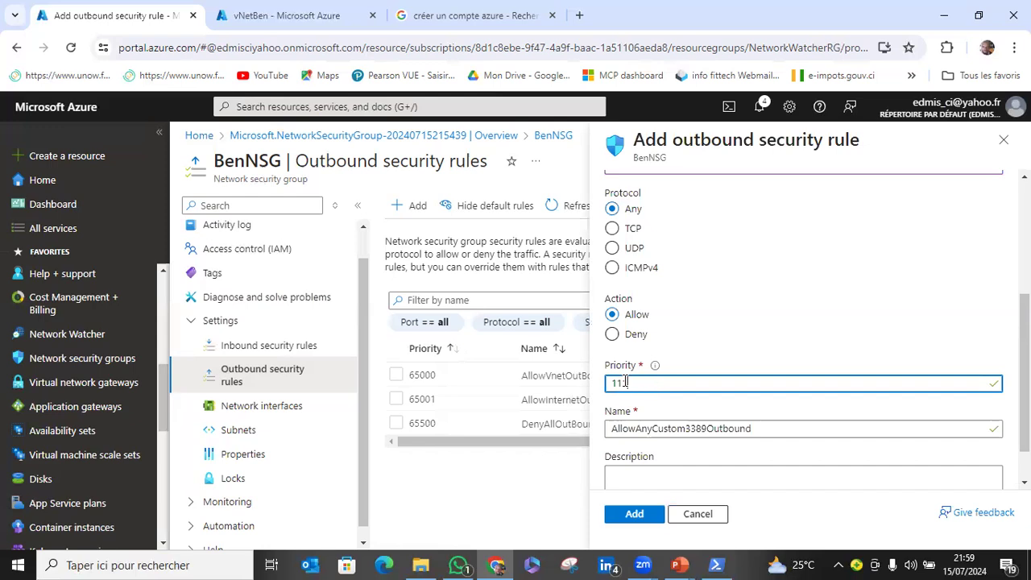
{"action": "key", "text": "BackSpace"}
{"action": "key", "text": "BackSpace"}
{"action": "type", "text": "21"}
{"action": "scroll", "coordinate": [753, 353], "scroll_direction": "down", "scroll_amount": 1}
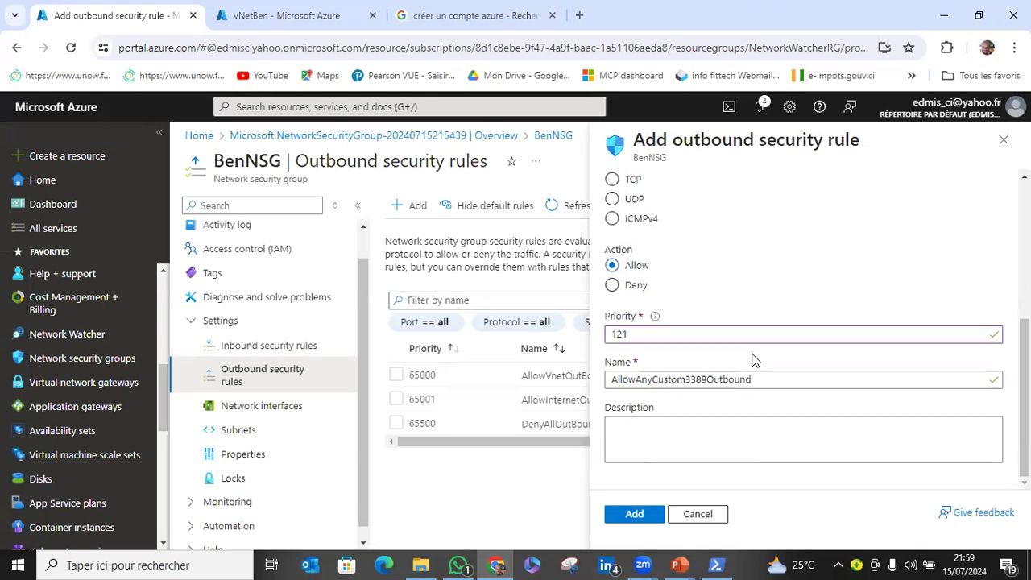
{"action": "left_click", "coordinate": [649, 516]}
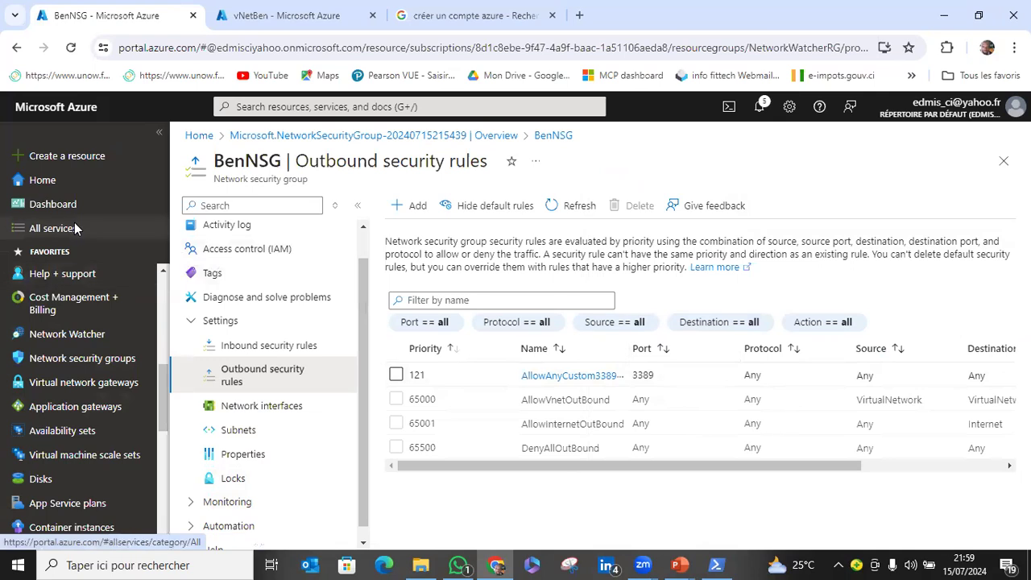
Go to the virtual machines service and start creating a new Azure virtual machine.
{"action": "scroll", "coordinate": [92, 431], "scroll_direction": "down", "scroll_amount": 1}
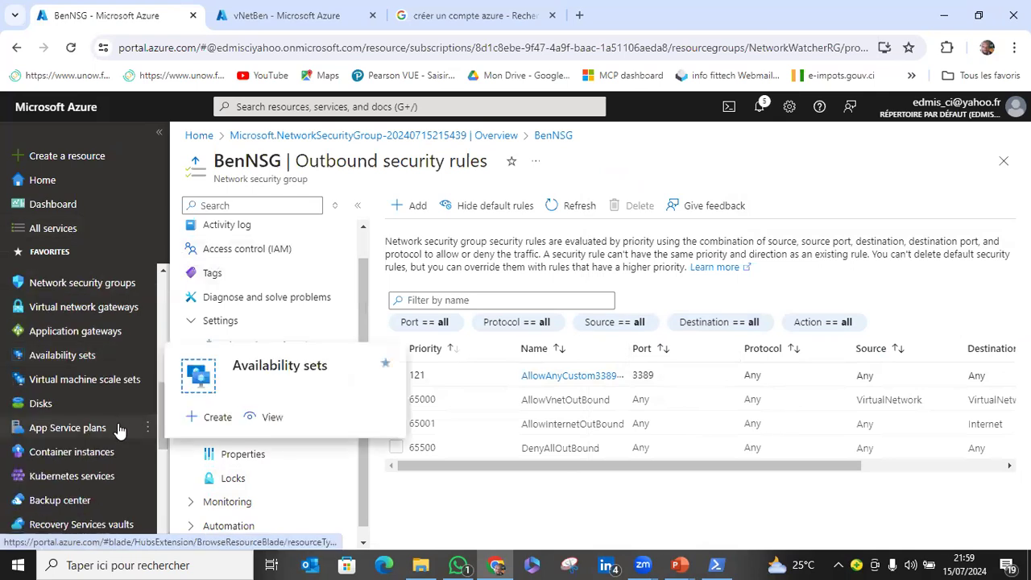
{"action": "scroll", "coordinate": [120, 427], "scroll_direction": "up", "scroll_amount": 2}
{"action": "scroll", "coordinate": [120, 428], "scroll_direction": "up", "scroll_amount": 2}
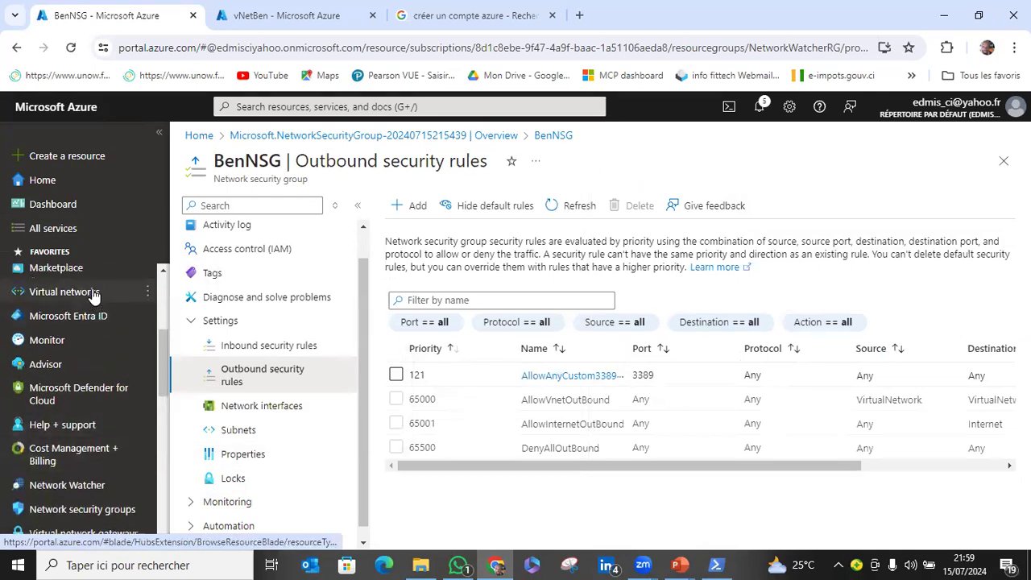
{"action": "scroll", "coordinate": [94, 295], "scroll_direction": "up", "scroll_amount": 2}
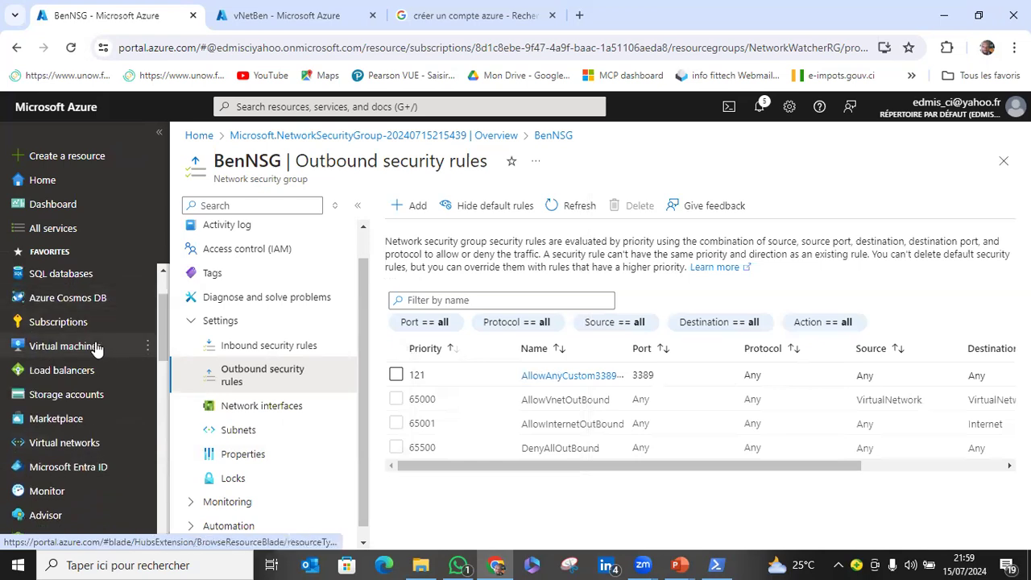
{"action": "left_click_drag", "start_coordinate": [95, 349], "coordinate": [291, 383]}
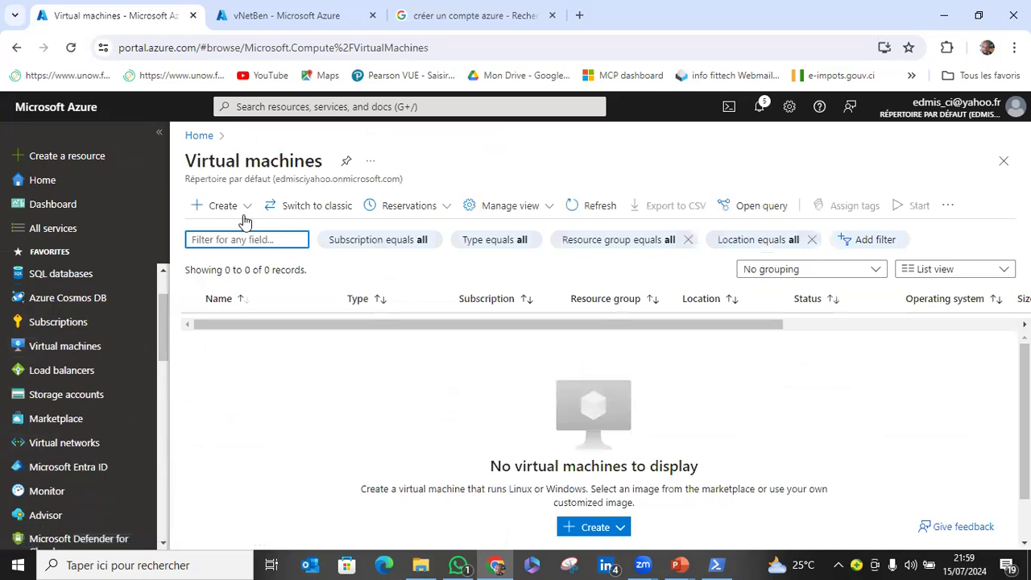
{"action": "left_click", "coordinate": [226, 207]}
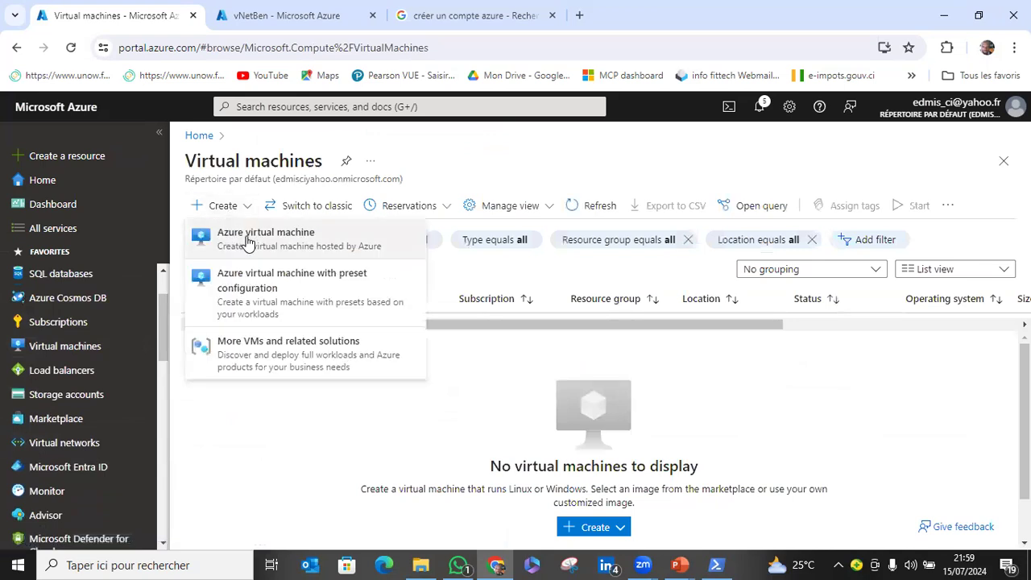
{"action": "left_click", "coordinate": [248, 240]}
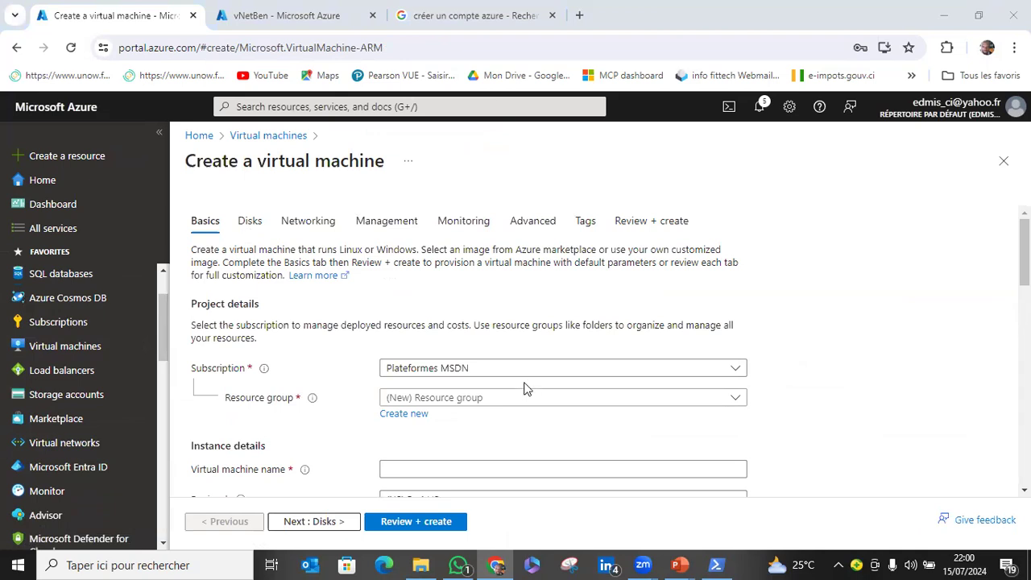
Assign the new virtual machine to the existing resource group NetworkWatcherRG.
{"action": "scroll", "coordinate": [526, 383], "scroll_direction": "down", "scroll_amount": 1}
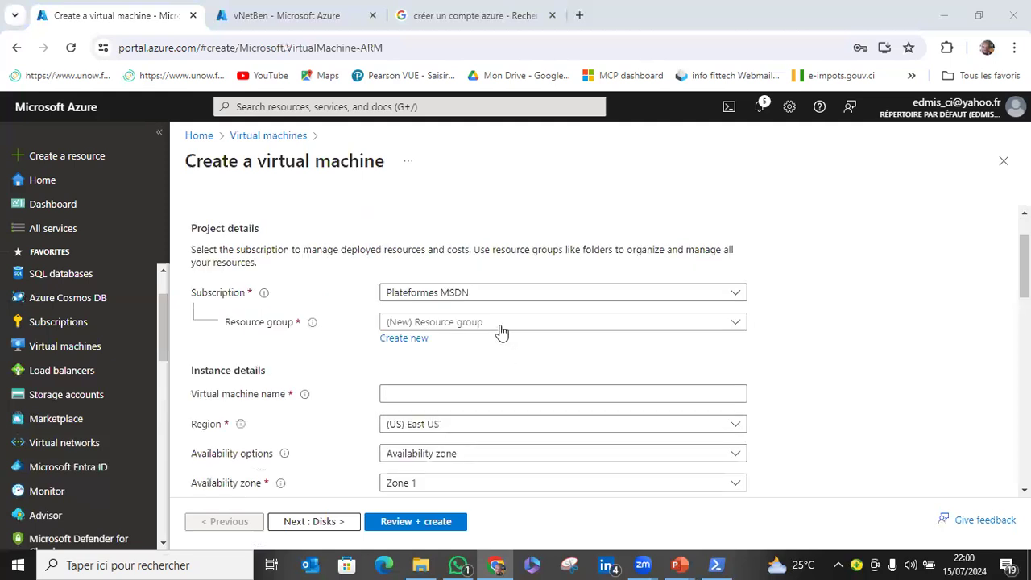
{"action": "left_click", "coordinate": [600, 322]}
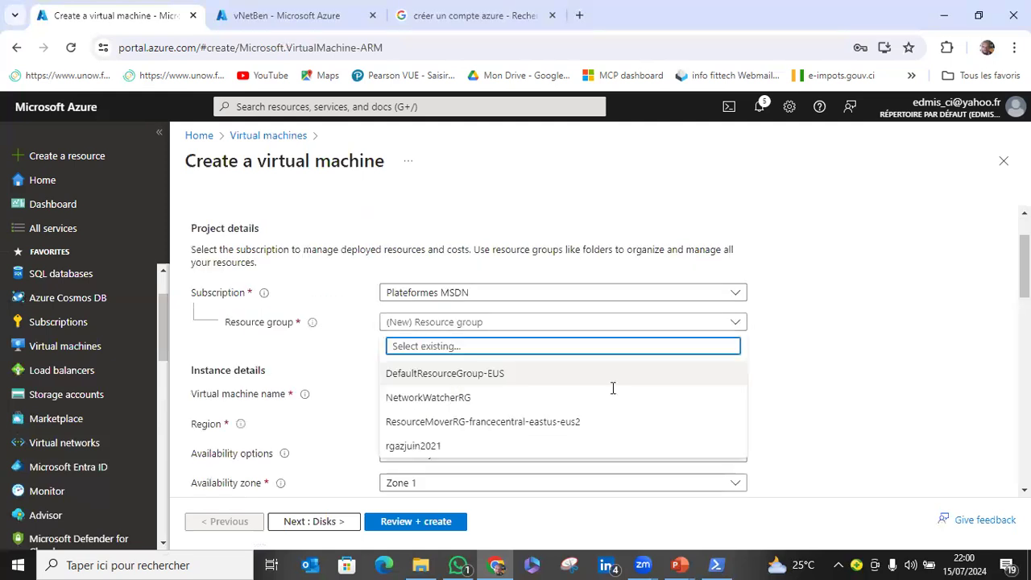
{"action": "key", "text": "Escape"}
{"action": "scroll", "coordinate": [435, 326], "scroll_direction": "down", "scroll_amount": 2}
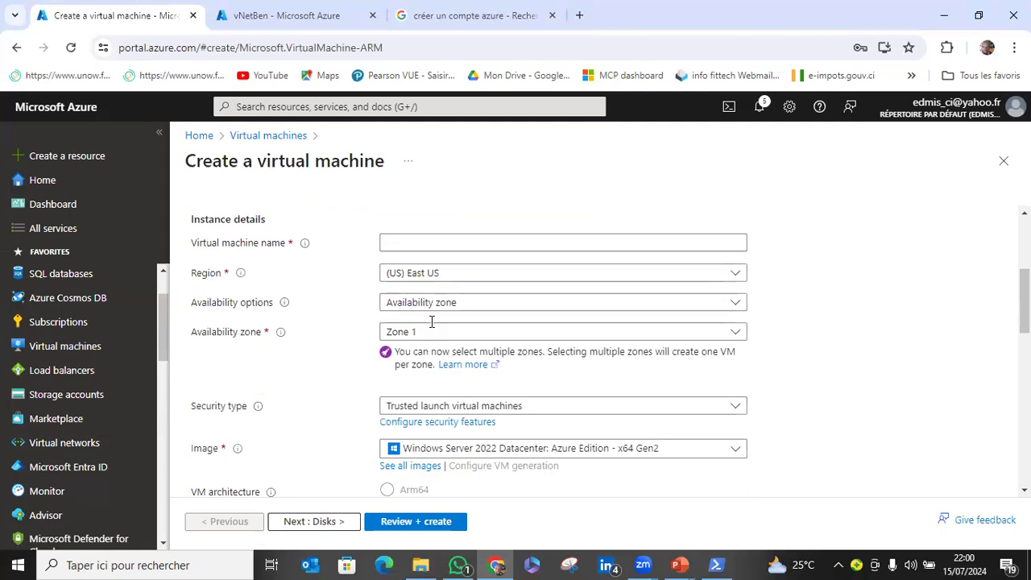
Name the new virtual machine VMT-BEN-001.
{"action": "left_click", "coordinate": [425, 322]}
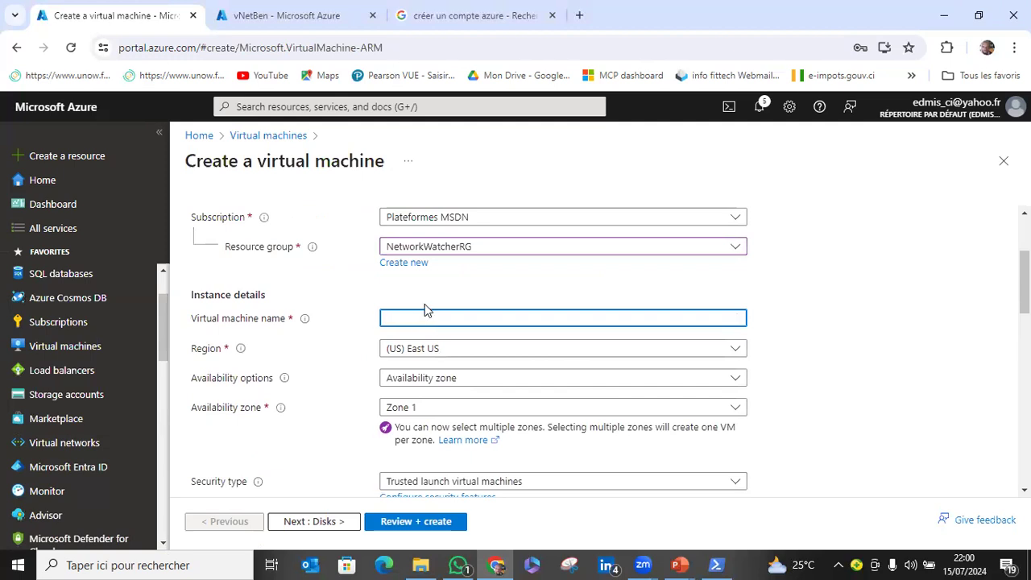
{"action": "type", "text": "M"}
{"action": "key", "text": "BackSpace"}
{"action": "type", "text": "VMT-BEN-001"}
Check the availability options offered for the virtual machine and keep Availability zone.
{"action": "scroll", "coordinate": [403, 323], "scroll_direction": "down", "scroll_amount": 1}
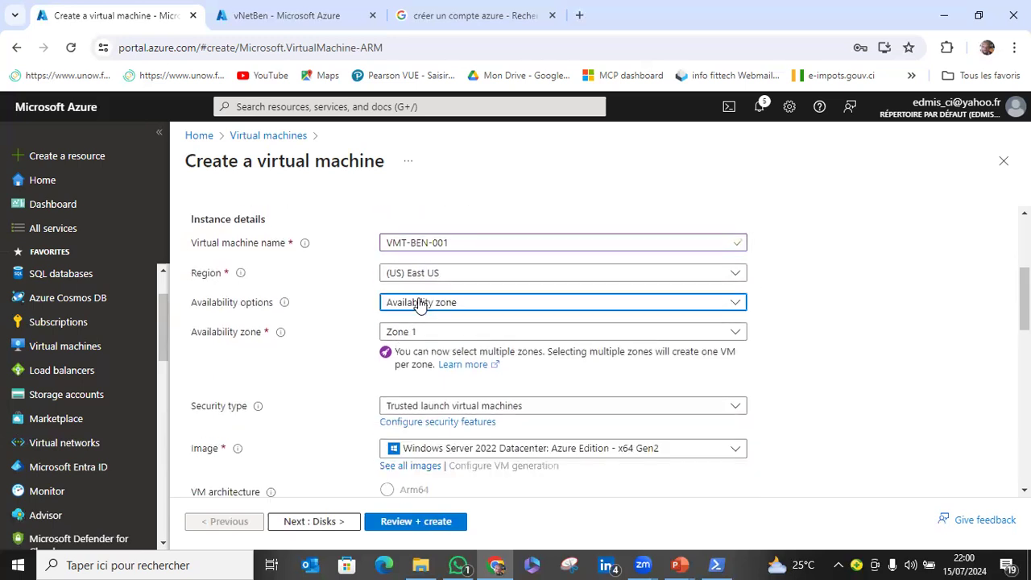
{"action": "left_click", "coordinate": [419, 303]}
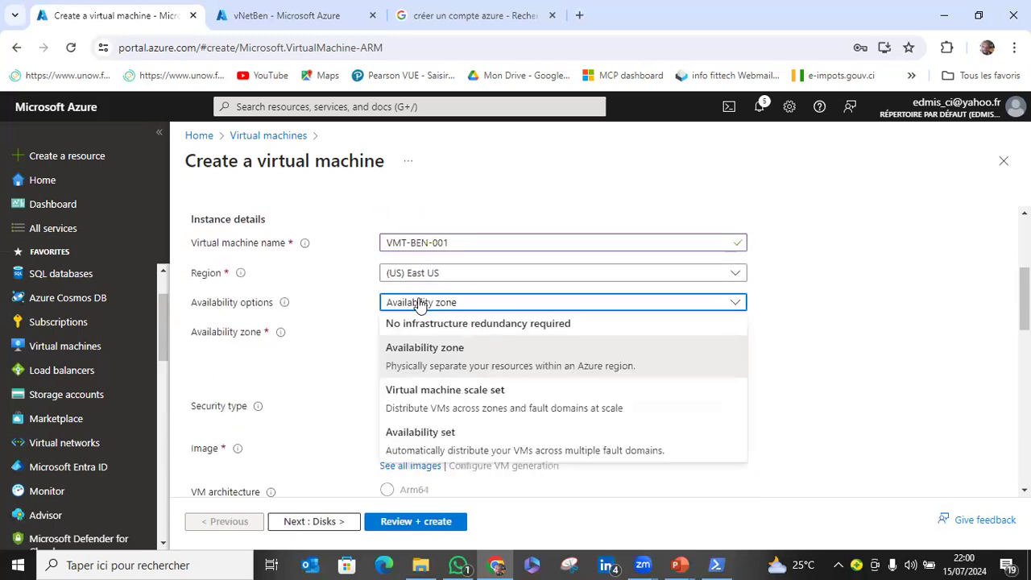
{"action": "left_click", "coordinate": [419, 303]}
Keep the default image, architecture and size, and enter the username for the virtual machine's administrator account.
{"action": "scroll", "coordinate": [345, 396], "scroll_direction": "down", "scroll_amount": 2}
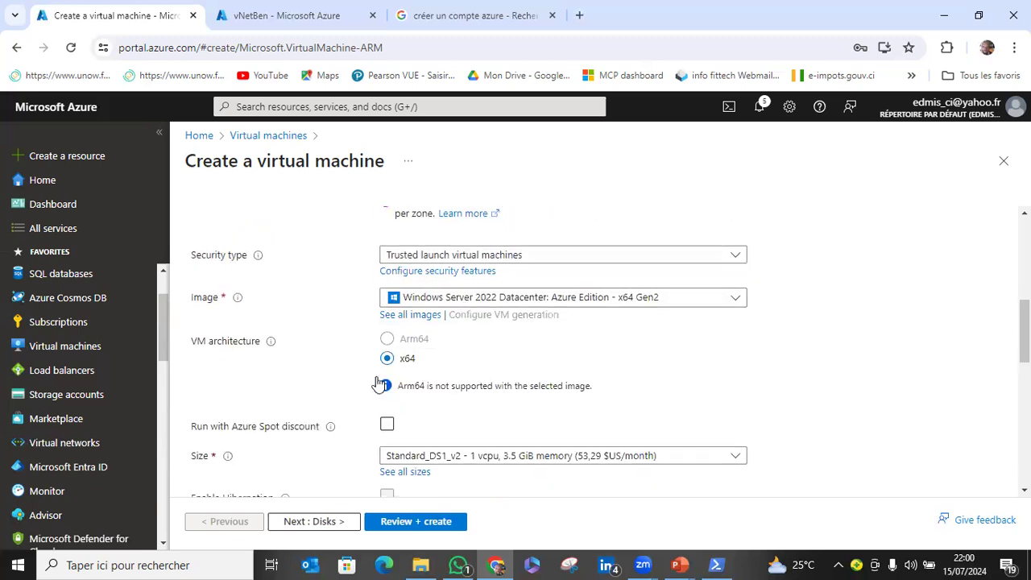
{"action": "scroll", "coordinate": [377, 385], "scroll_direction": "down", "scroll_amount": 2}
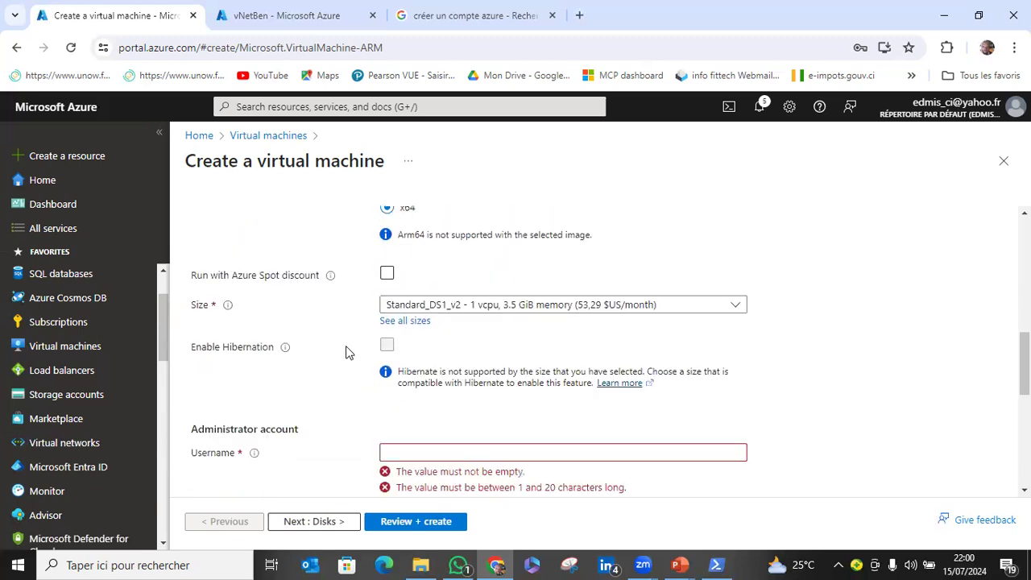
{"action": "scroll", "coordinate": [373, 435], "scroll_direction": "down", "scroll_amount": 1}
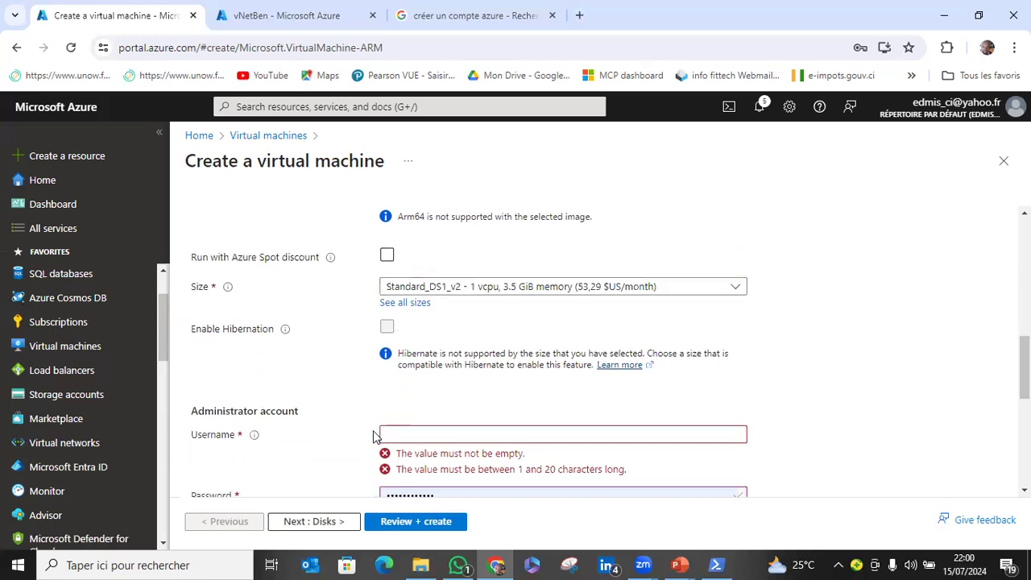
{"action": "scroll", "coordinate": [373, 436], "scroll_direction": "down", "scroll_amount": 2}
{"action": "left_click", "coordinate": [426, 302]}
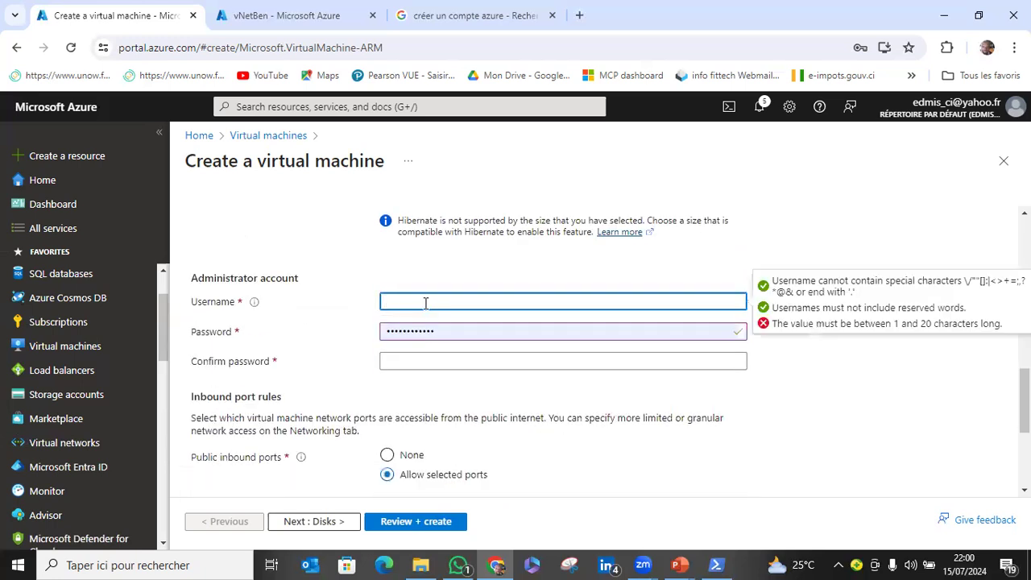
{"action": "type", "text": "ben"}
Replace the prefilled password of the virtual machine's administrator account with a manually entered password.
{"action": "key", "text": "Tab"}
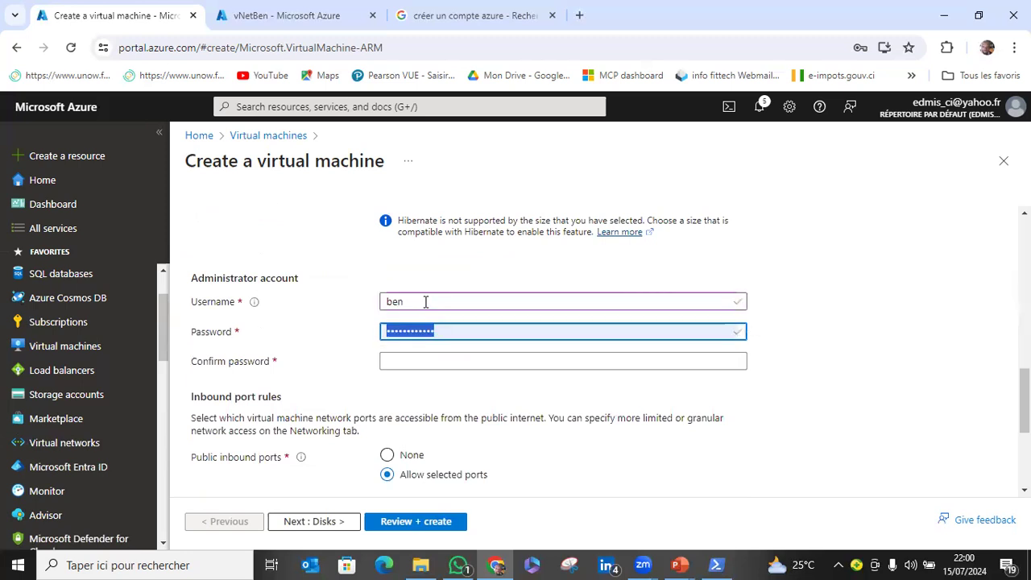
{"action": "type", "text": "••"}
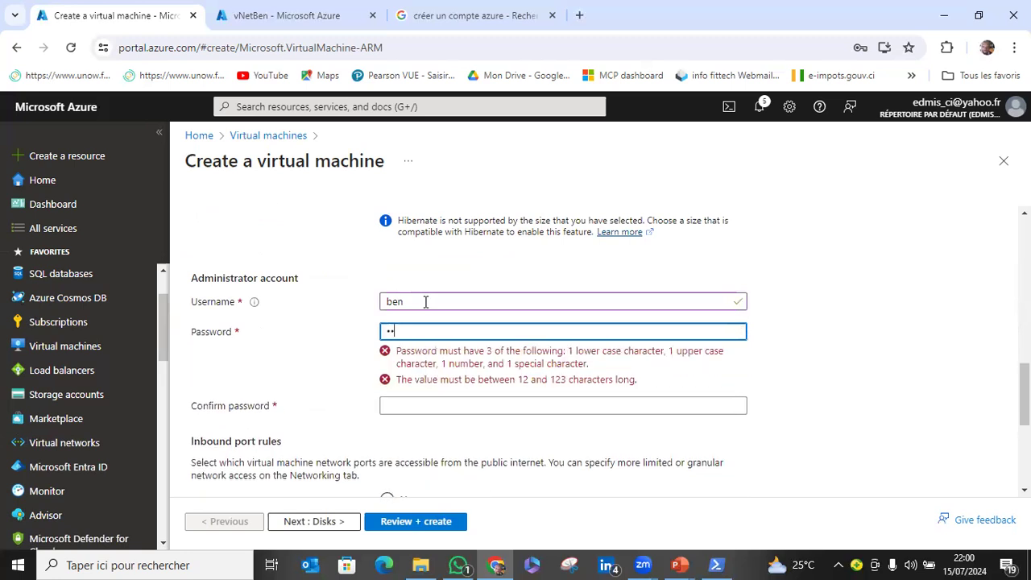
{"action": "type", "text": "••••"}
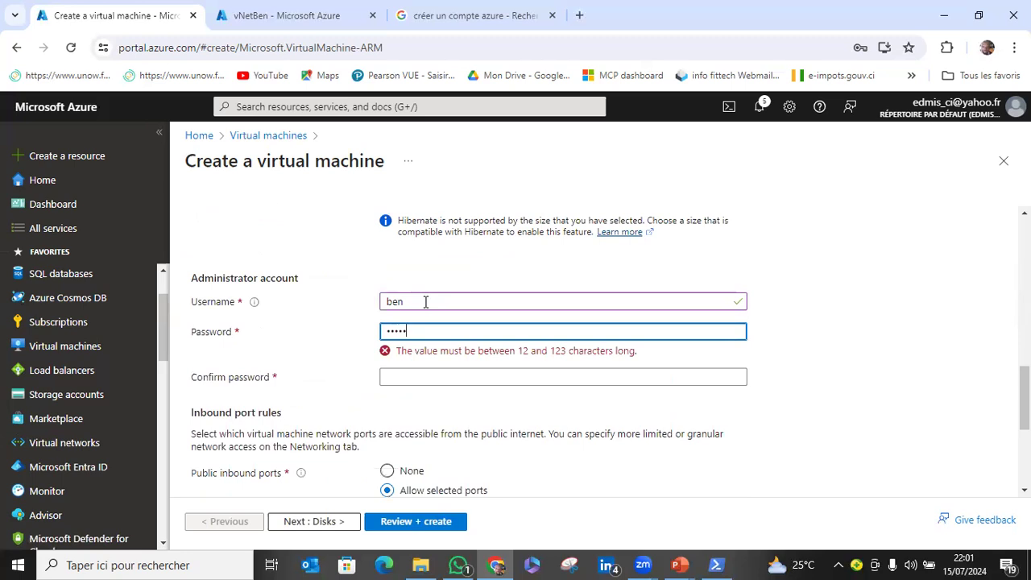
{"action": "type", "text": "••"}
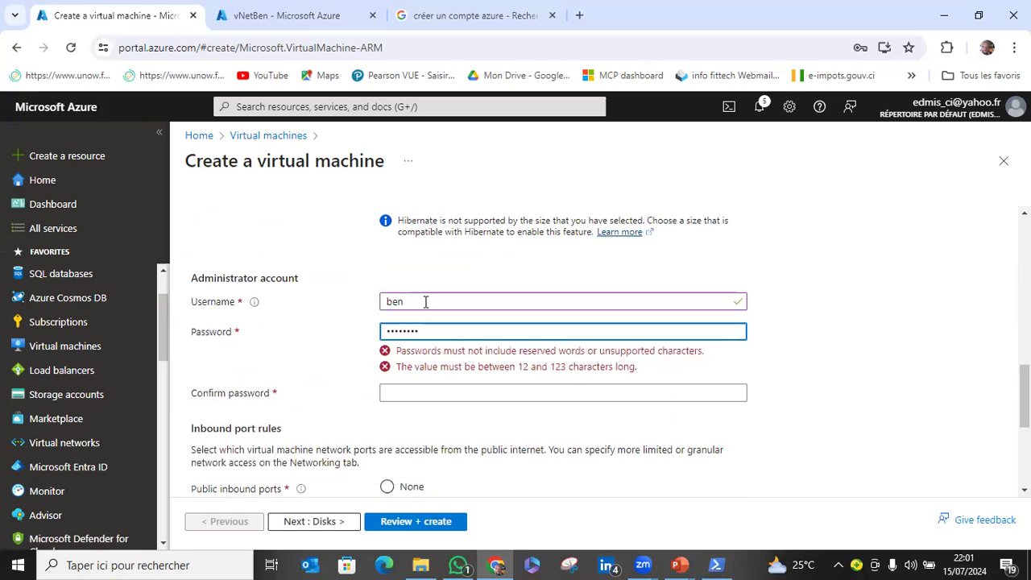
{"action": "type", "text": "•••"}
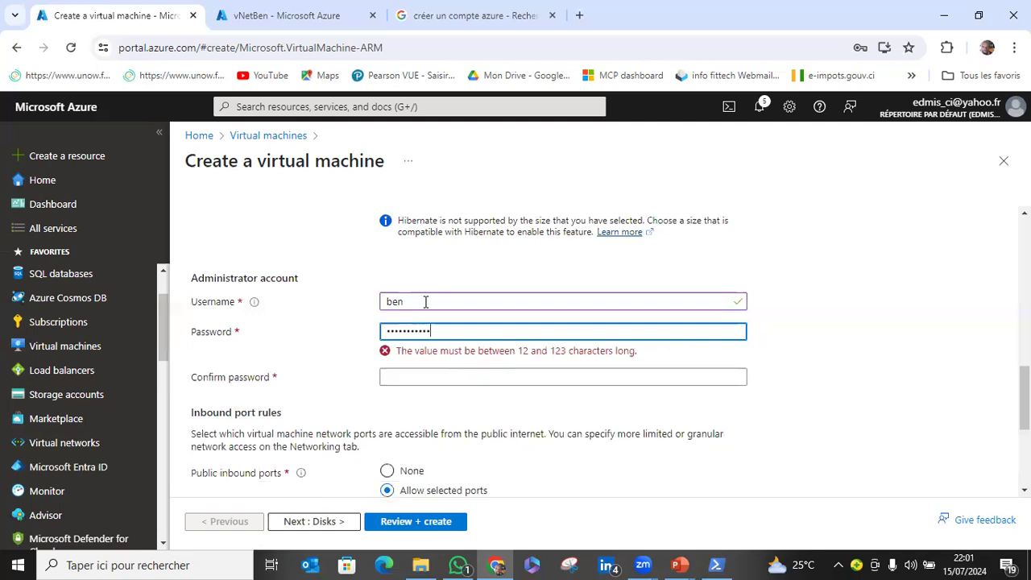
{"action": "type", "text": "•"}
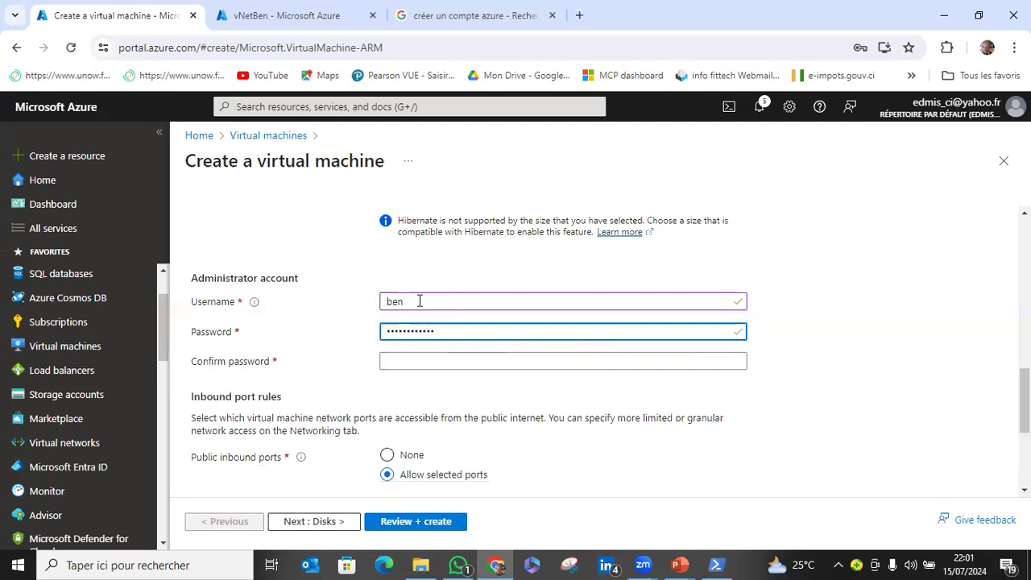
Try to repeat the administrator password in the confirmation field, clearing and re-entering it once.
{"action": "key", "text": "Tab"}
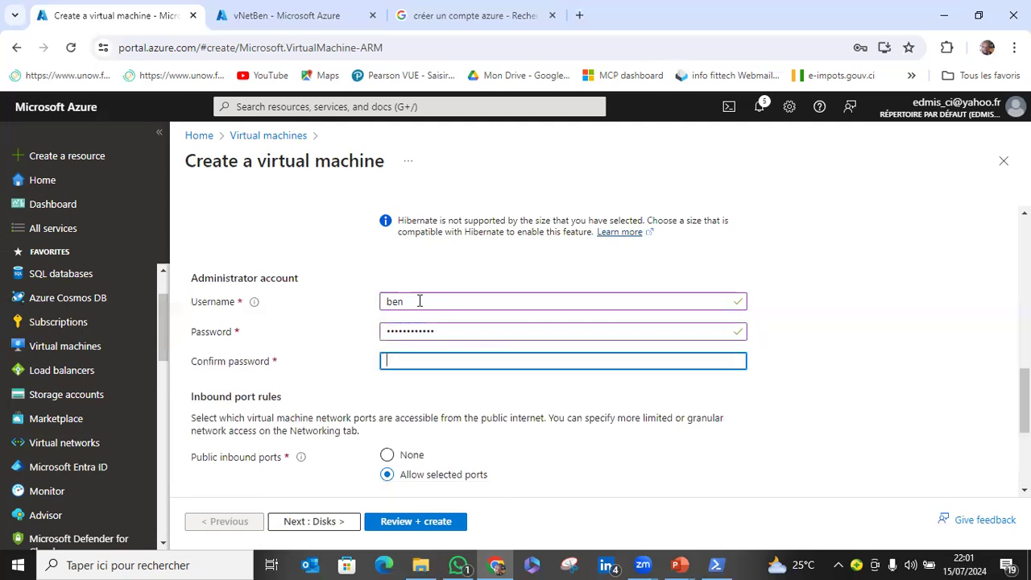
{"action": "type", "text": "••••••••••"}
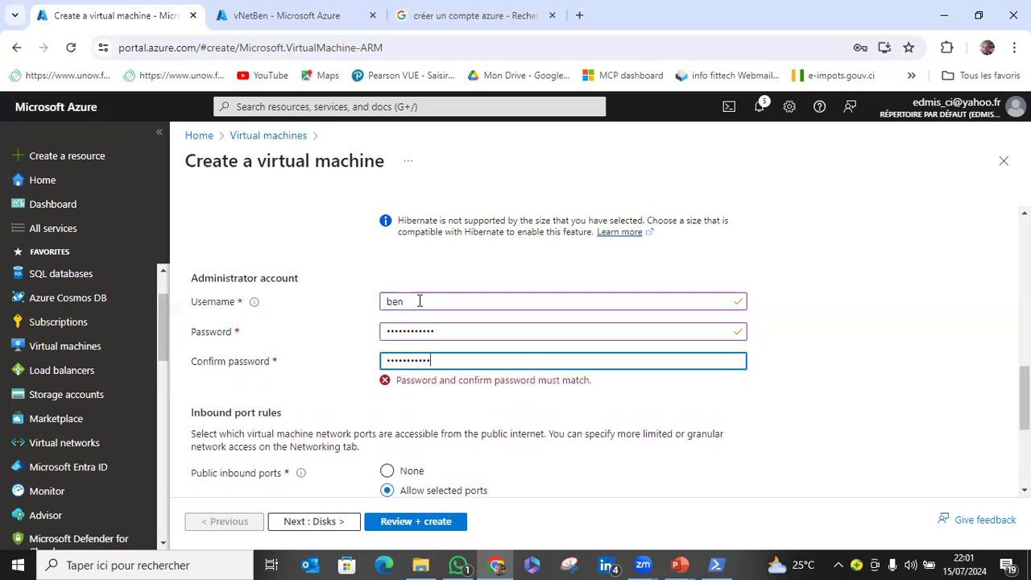
{"action": "type", "text": "•"}
{"action": "key", "text": "BackSpace"}
{"action": "key", "text": "BackSpace"}
{"action": "key", "text": "BackSpace"}
{"action": "key", "text": "BackSpace"}
{"action": "key", "text": "BackSpace"}
{"action": "key", "text": "BackSpace"}
{"action": "key", "text": "BackSpace"}
{"action": "key", "text": "BackSpace"}
{"action": "key", "text": "BackSpace"}
{"action": "key", "text": "BackSpace"}
{"action": "key", "text": "BackSpace"}
{"action": "type", "text": "••"}
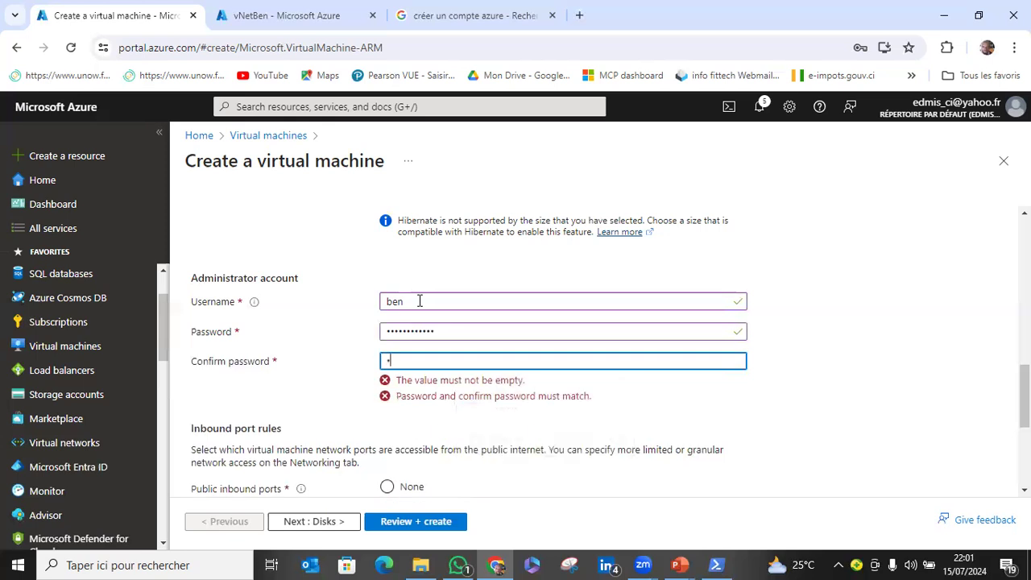
{"action": "type", "text": "•••••••••"}
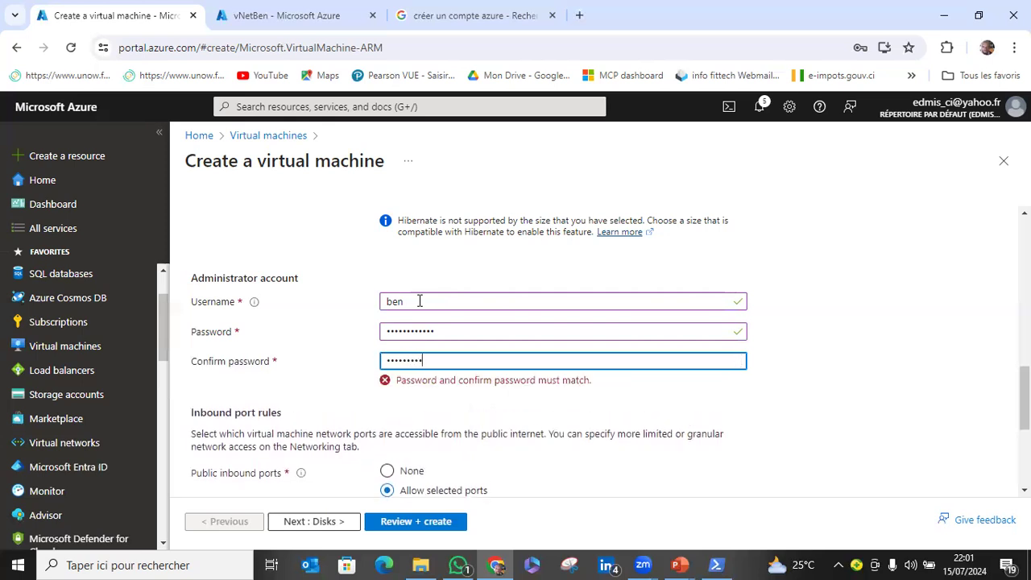
{"action": "type", "text": "•"}
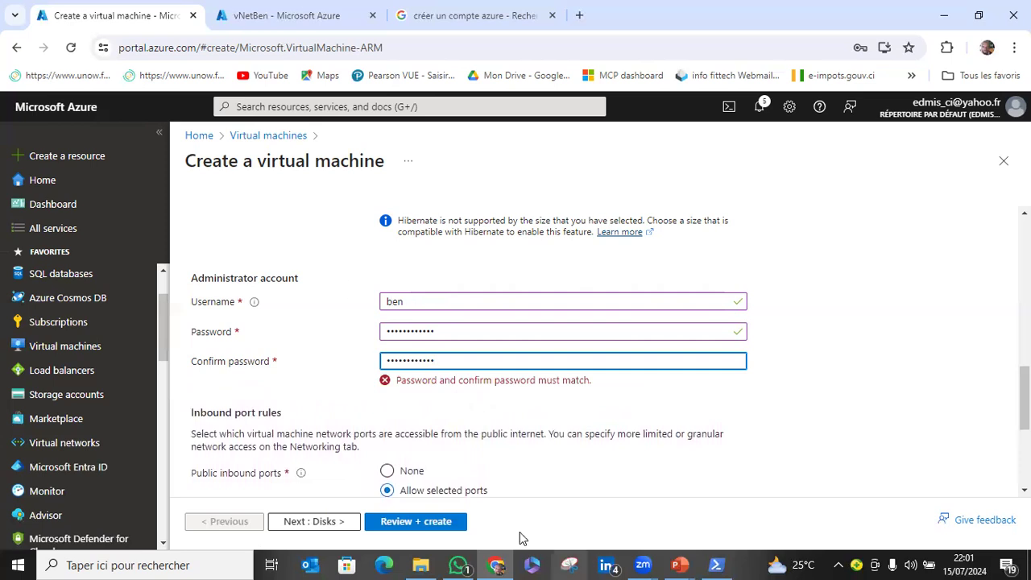
Replace the password confirmation with the saved password suggested by the browser.
{"action": "key", "text": "ctrl+a"}
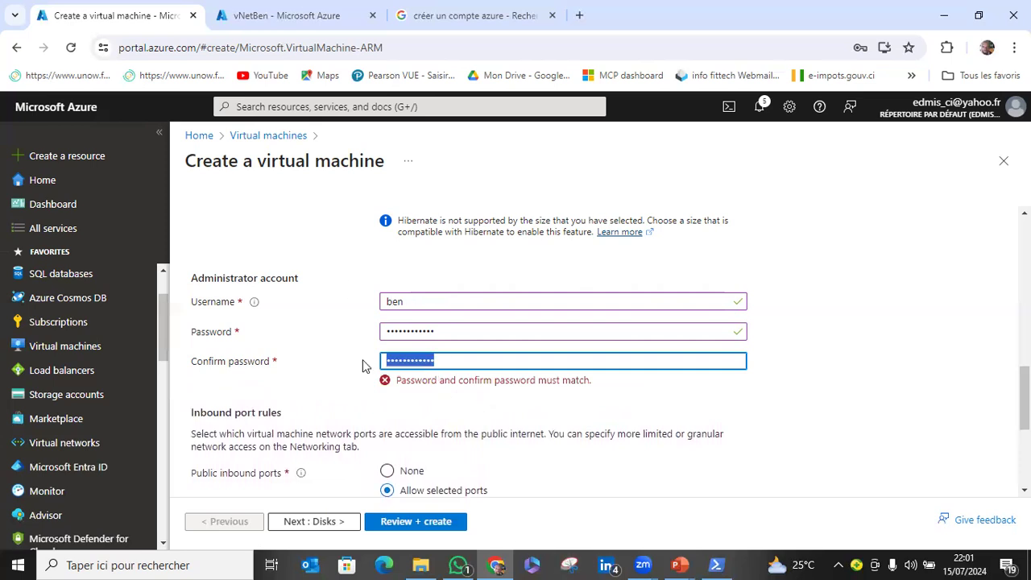
{"action": "key", "text": "BackSpace"}
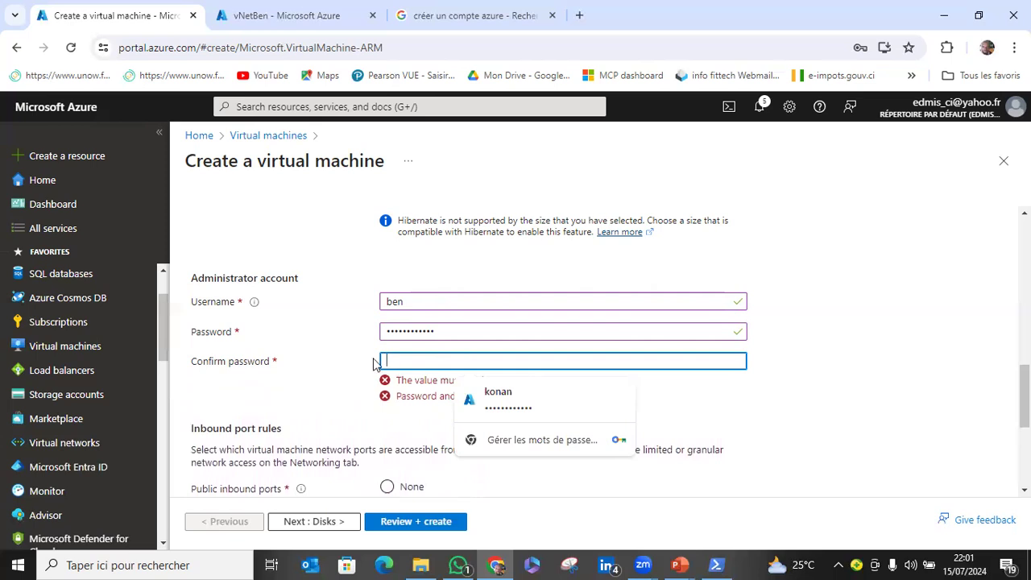
{"action": "key", "text": "ctrl+v"}
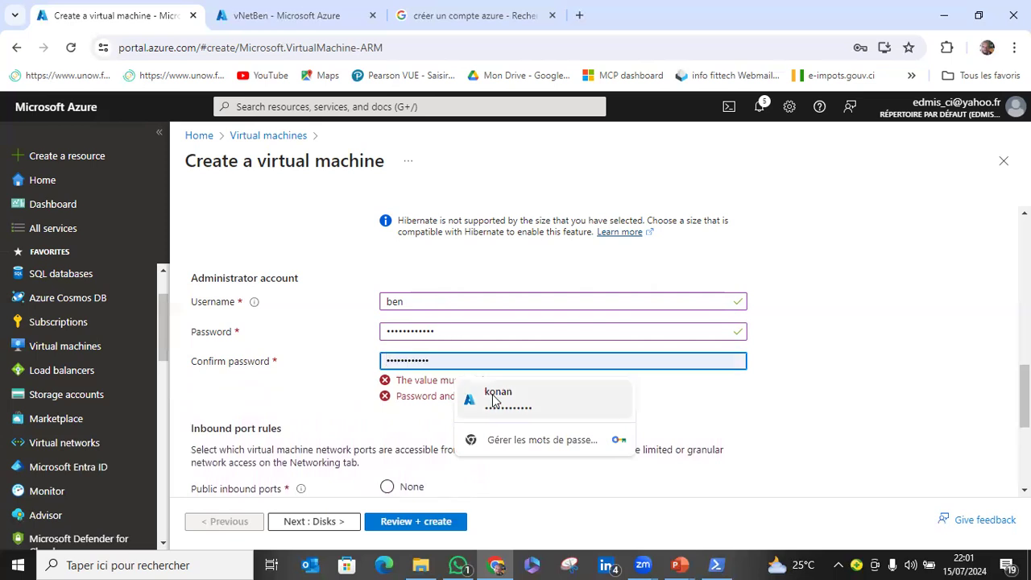
Clear both the administrator password and its confirmation.
{"action": "left_click", "coordinate": [450, 337]}
{"action": "key", "text": "ctrl+a"}
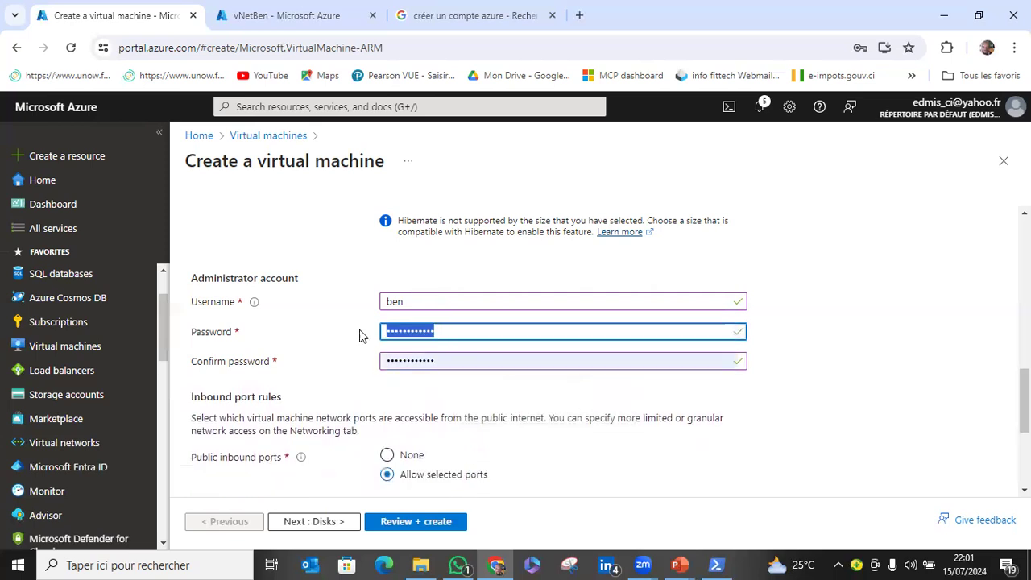
{"action": "key", "text": "BackSpace"}
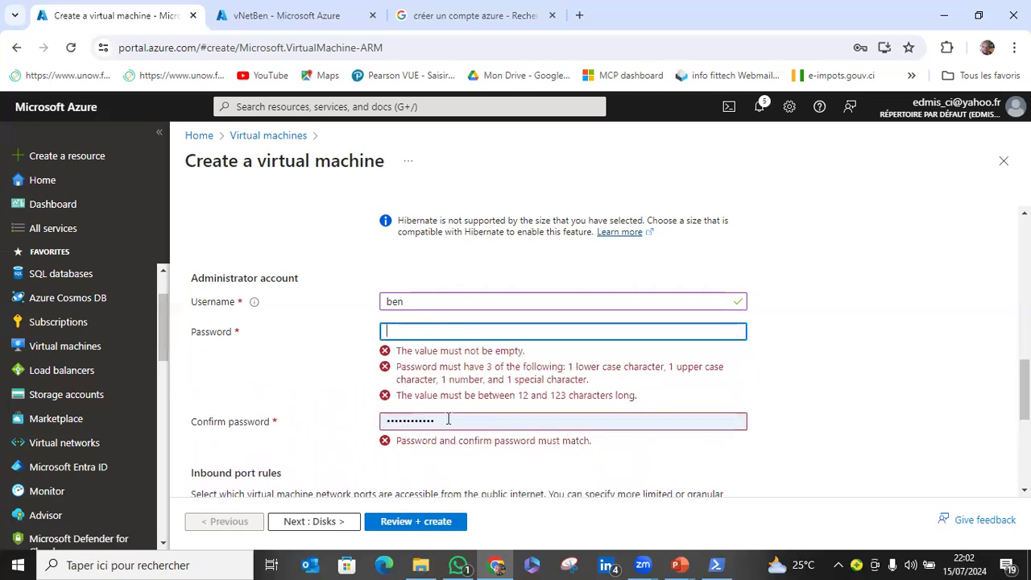
{"action": "double_click", "coordinate": [420, 417]}
{"action": "key", "text": "BackSpace"}
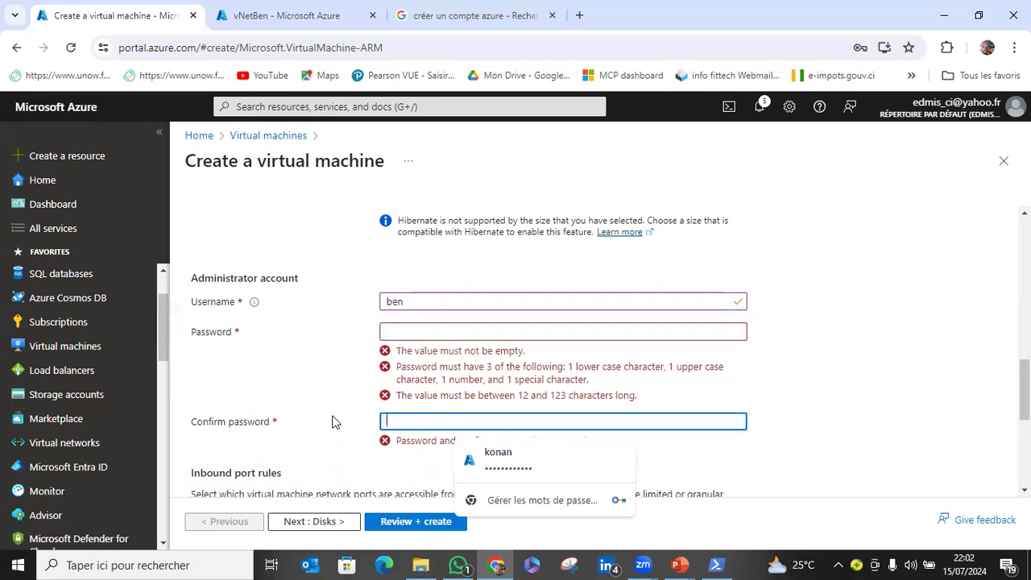
Switch to File Explorer and open the donées personnelles folder under Documents.
{"action": "left_click", "coordinate": [420, 564]}
{"action": "scroll", "coordinate": [242, 444], "scroll_direction": "up", "scroll_amount": 2}
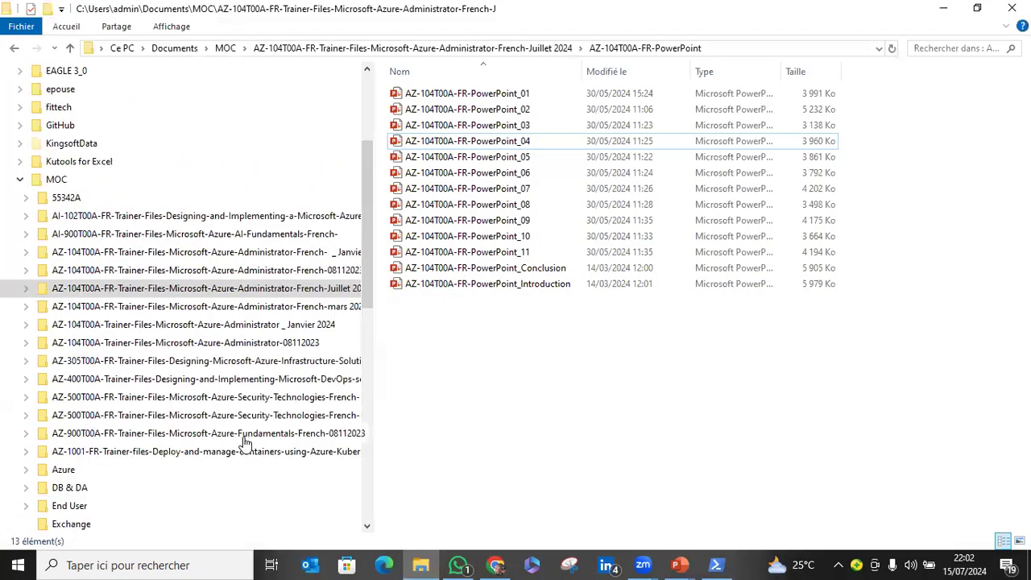
{"action": "scroll", "coordinate": [171, 407], "scroll_direction": "up", "scroll_amount": 4}
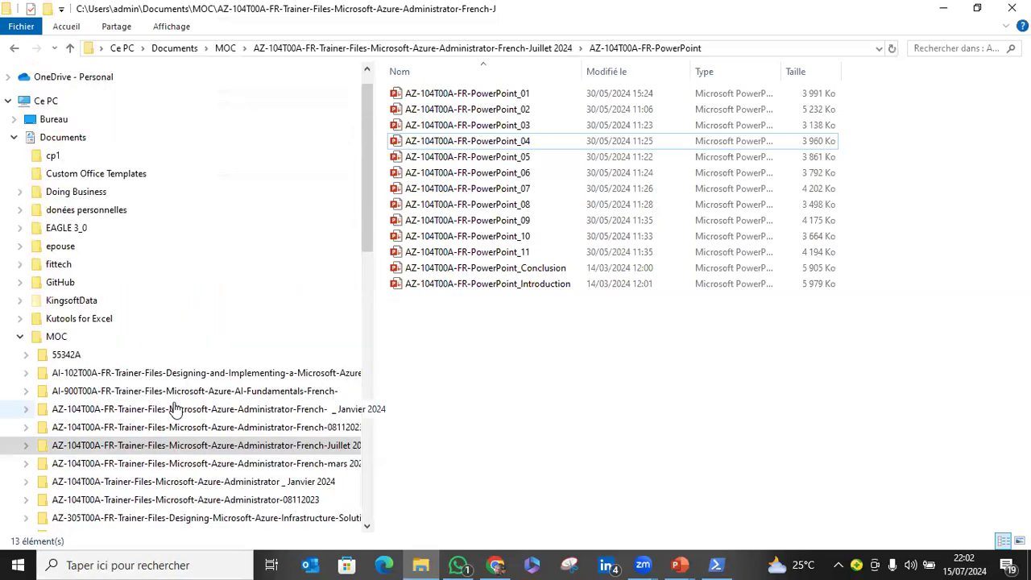
{"action": "left_click", "coordinate": [100, 80]}
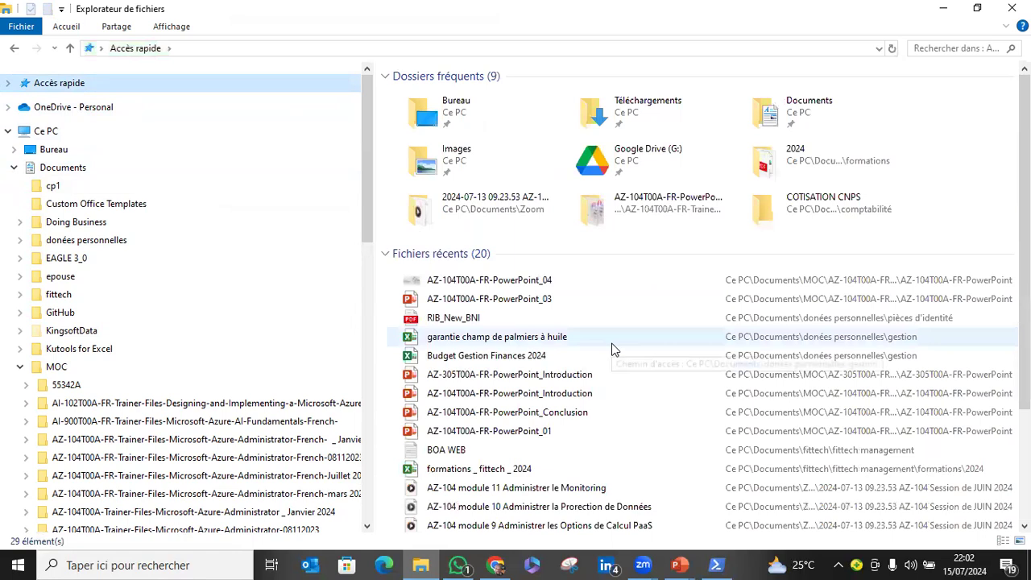
{"action": "scroll", "coordinate": [518, 428], "scroll_direction": "down", "scroll_amount": 1}
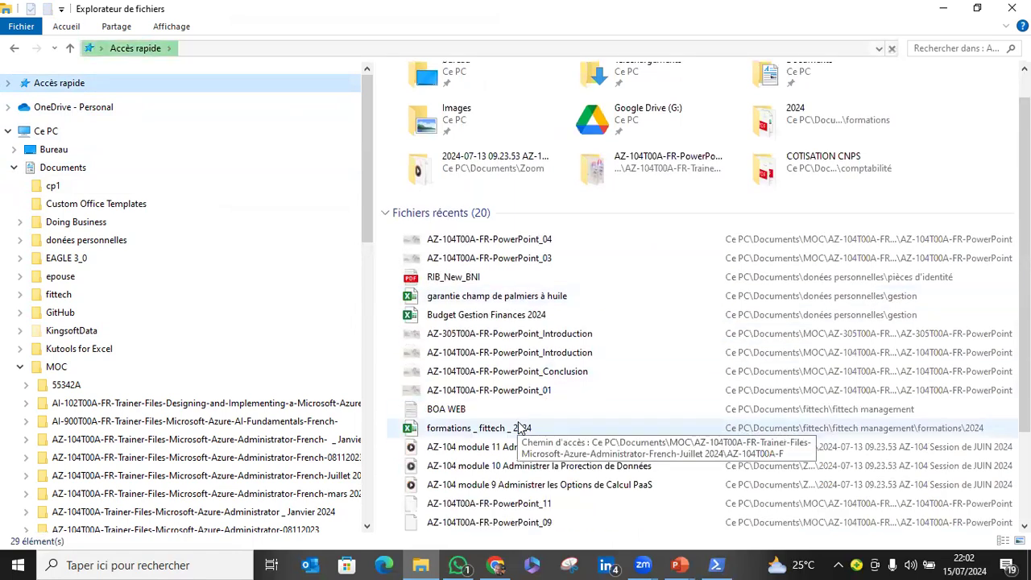
{"action": "scroll", "coordinate": [518, 428], "scroll_direction": "down", "scroll_amount": 2}
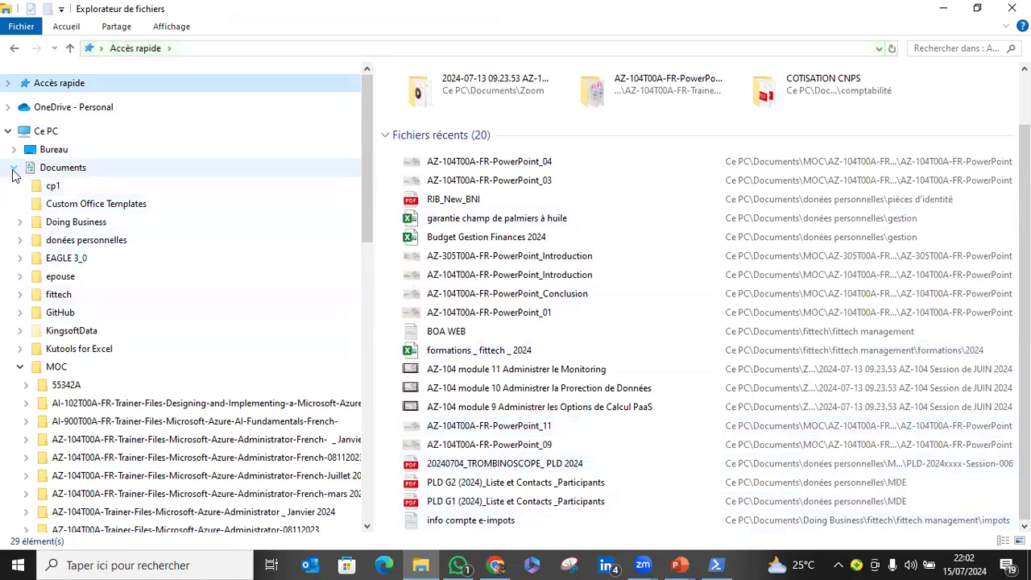
{"action": "left_click", "coordinate": [19, 366]}
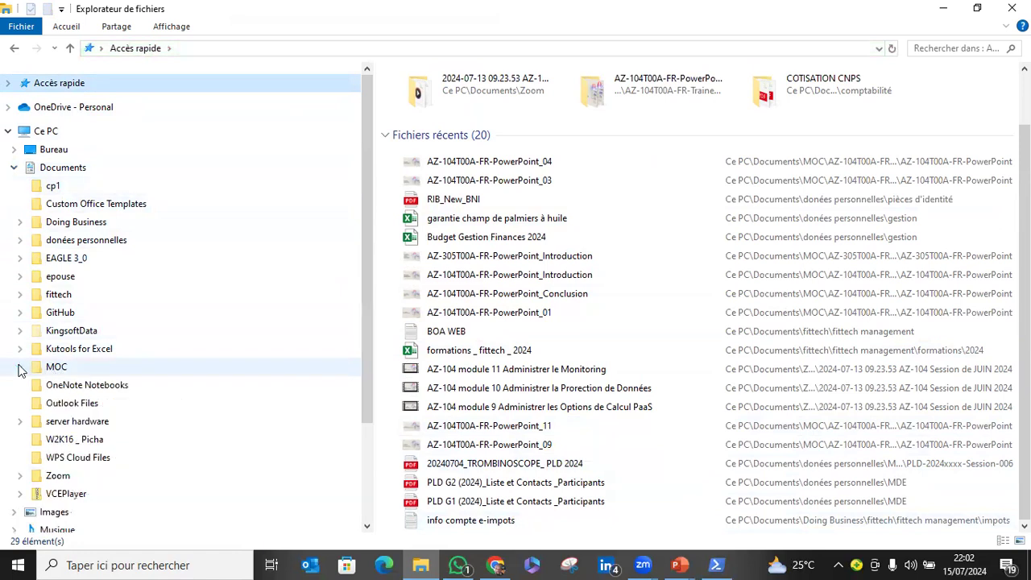
{"action": "left_click", "coordinate": [56, 239]}
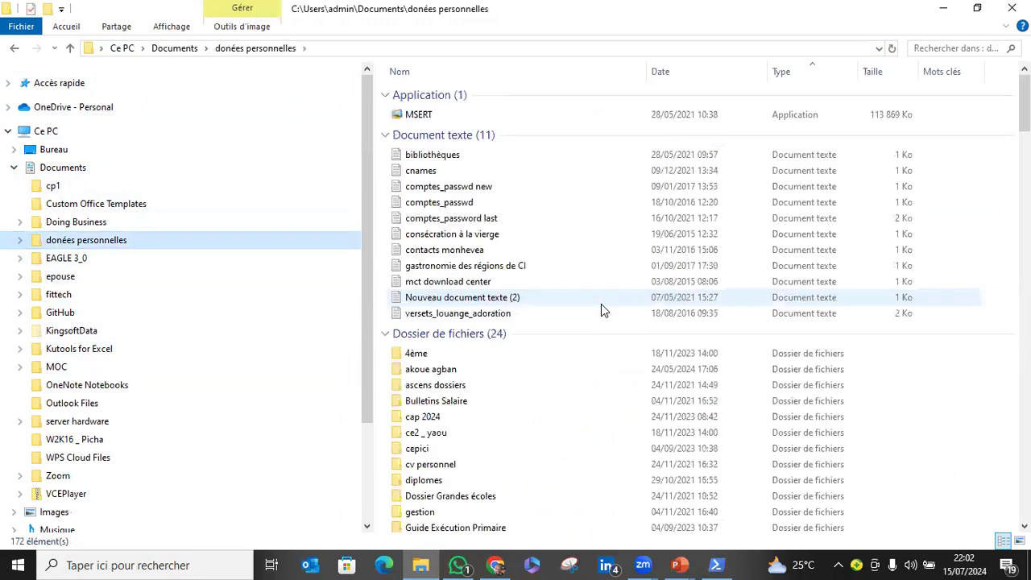
Examine the stored credentials in the text files comptes_passwd new and comptes_passwd.
{"action": "left_click", "coordinate": [482, 188]}
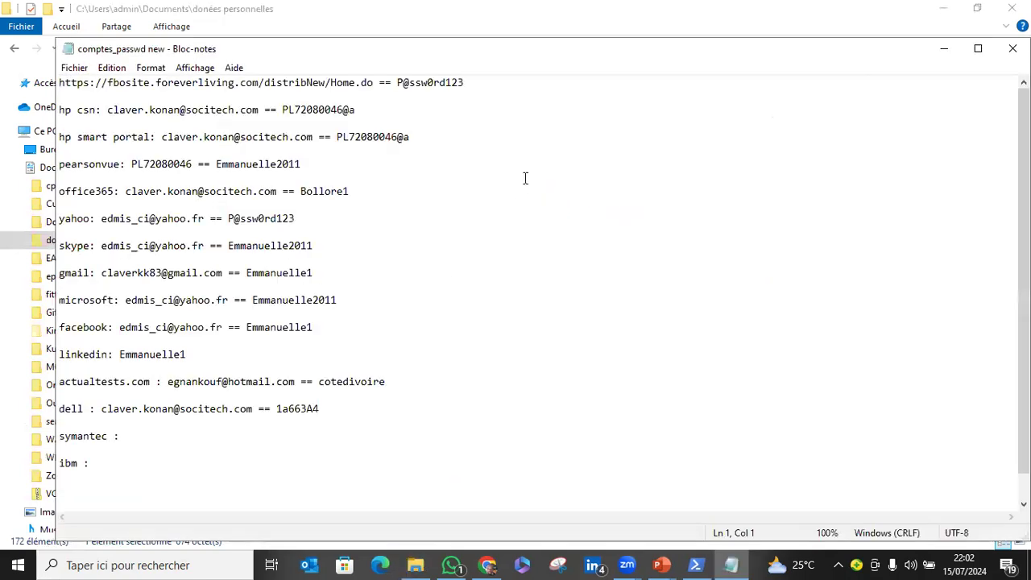
{"action": "left_click", "coordinate": [371, 135]}
{"action": "left_click", "coordinate": [731, 565]}
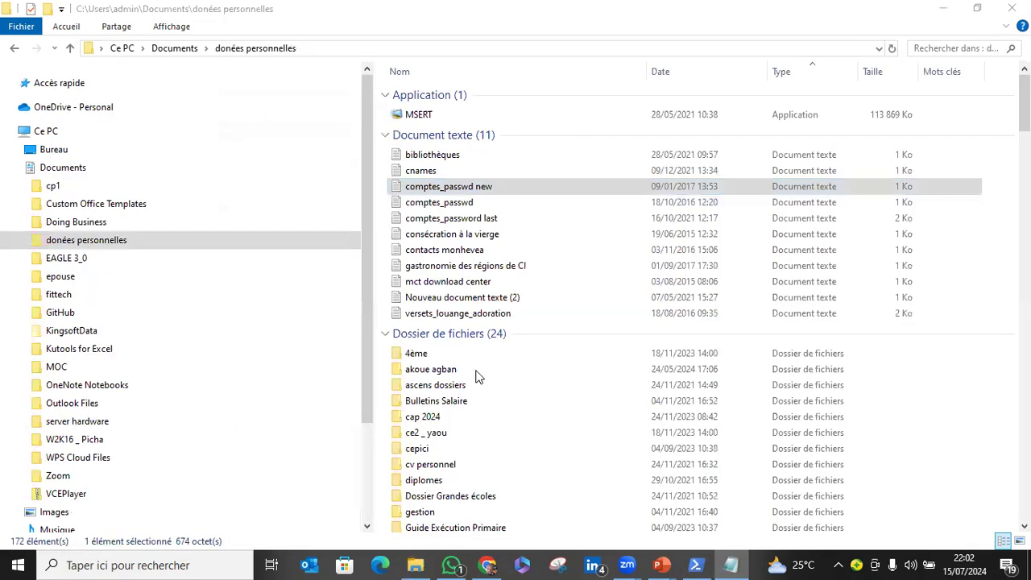
{"action": "left_click", "coordinate": [492, 207]}
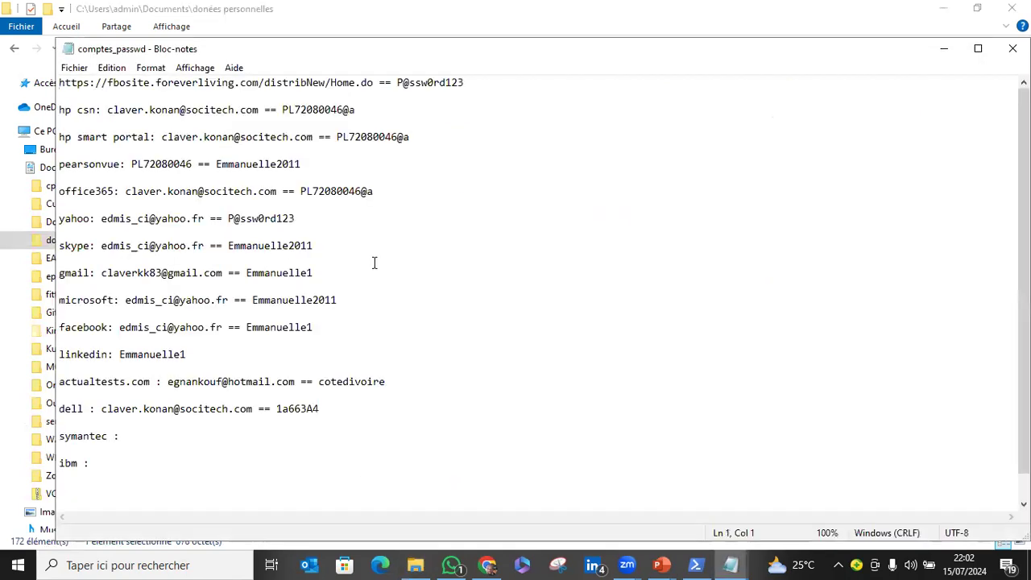
{"action": "left_click", "coordinate": [952, 53]}
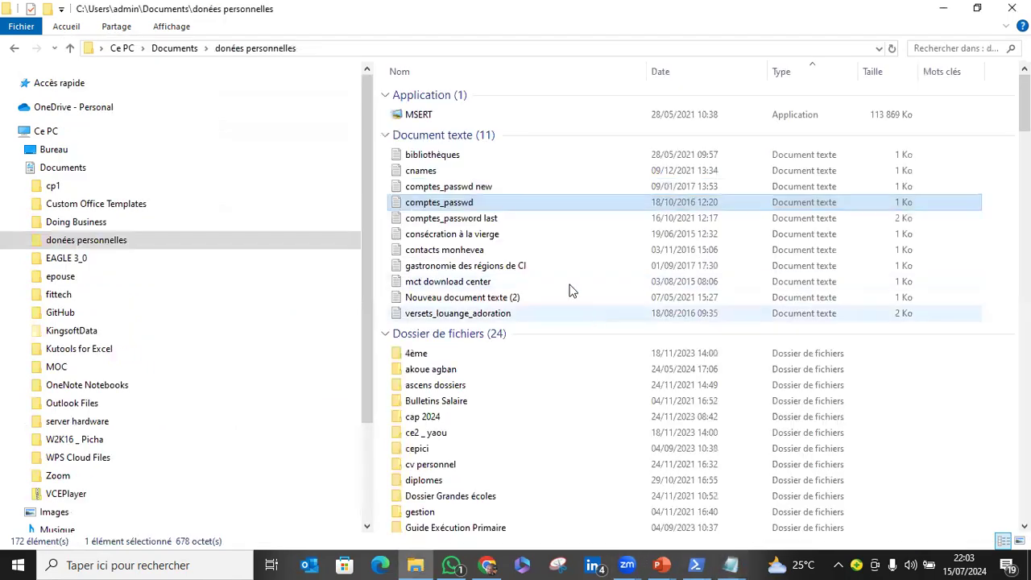
Open the text file comptes_password last and copy the second password stored for the Microsoft account.
{"action": "left_click", "coordinate": [492, 217]}
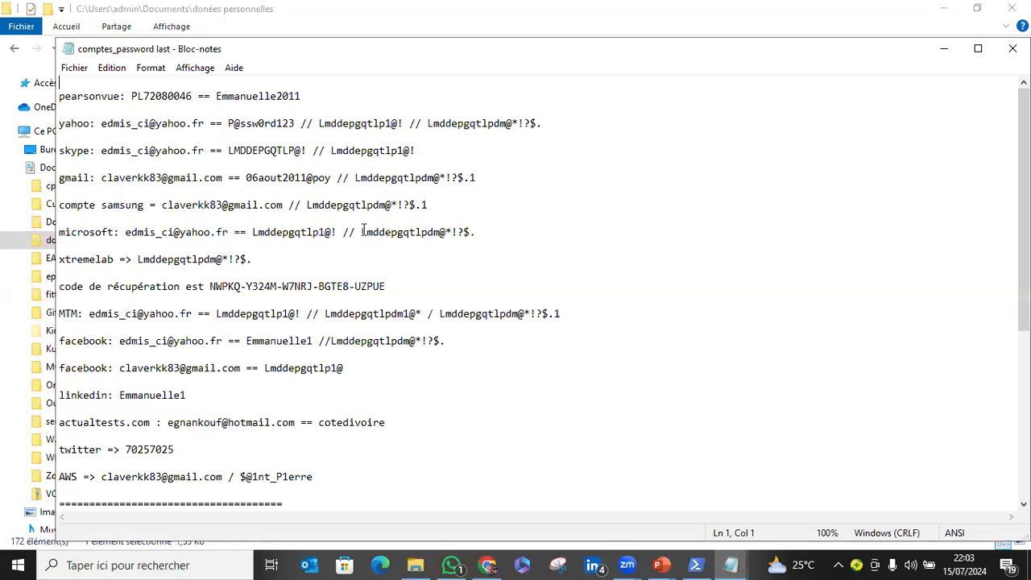
{"action": "left_click_drag", "start_coordinate": [362, 232], "coordinate": [476, 232]}
{"action": "right_click", "coordinate": [452, 230]}
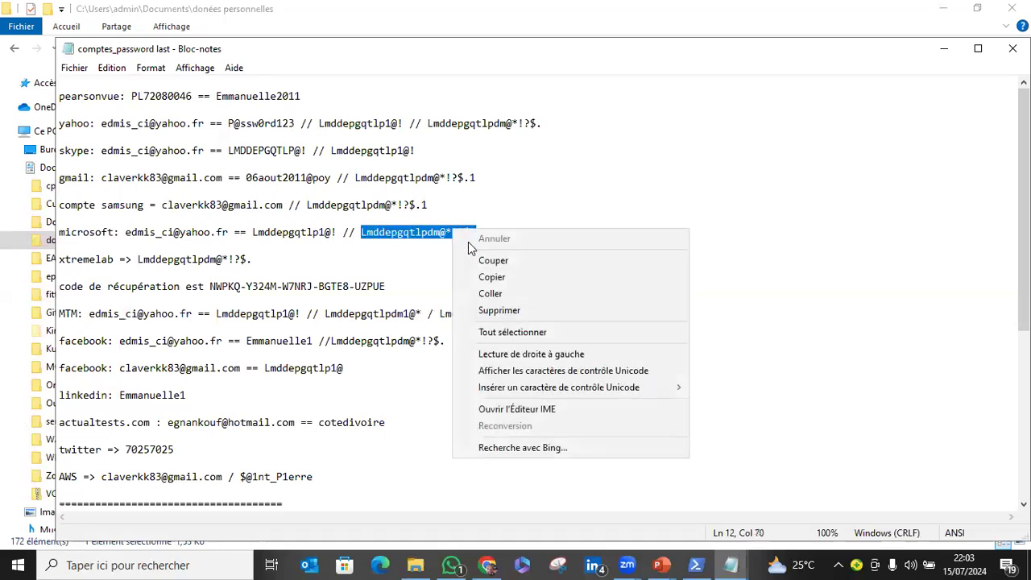
{"action": "left_click", "coordinate": [948, 50]}
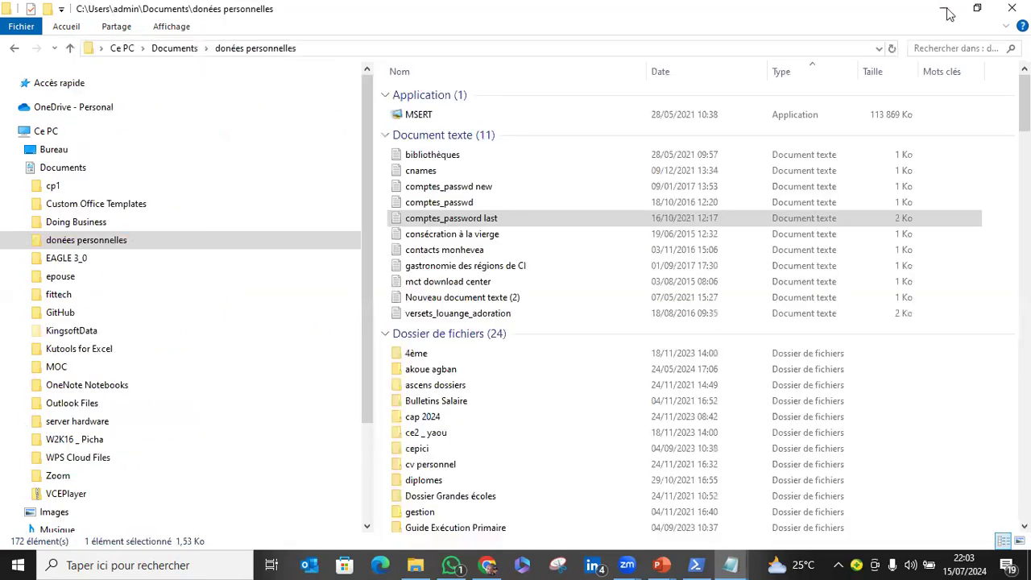
Return to the Azure portal in Chrome and paste the copied password as the administrator password and its confirmation.
{"action": "left_click", "coordinate": [441, 326]}
{"action": "key", "text": "ctrl+v"}
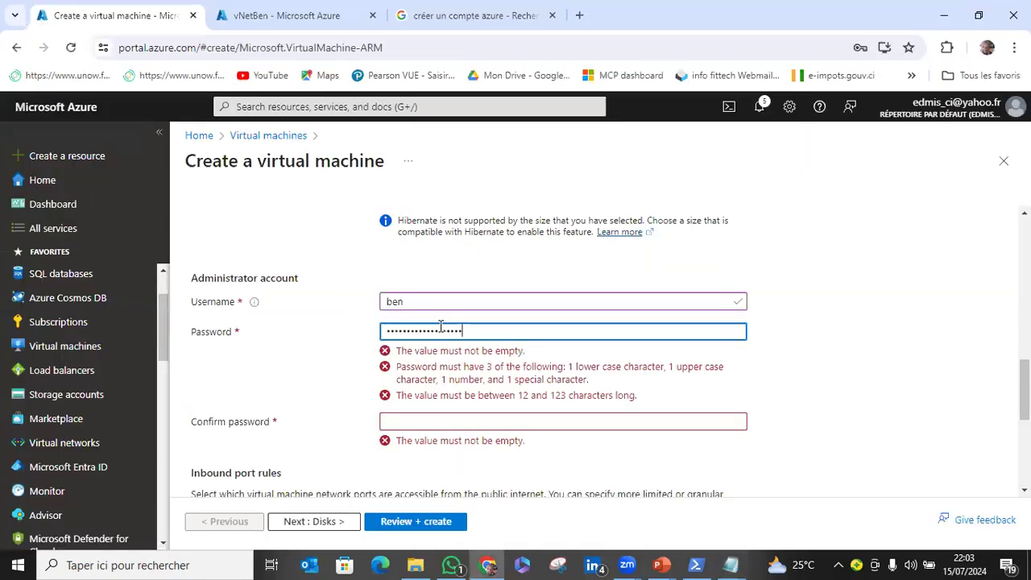
{"action": "left_click", "coordinate": [429, 361]}
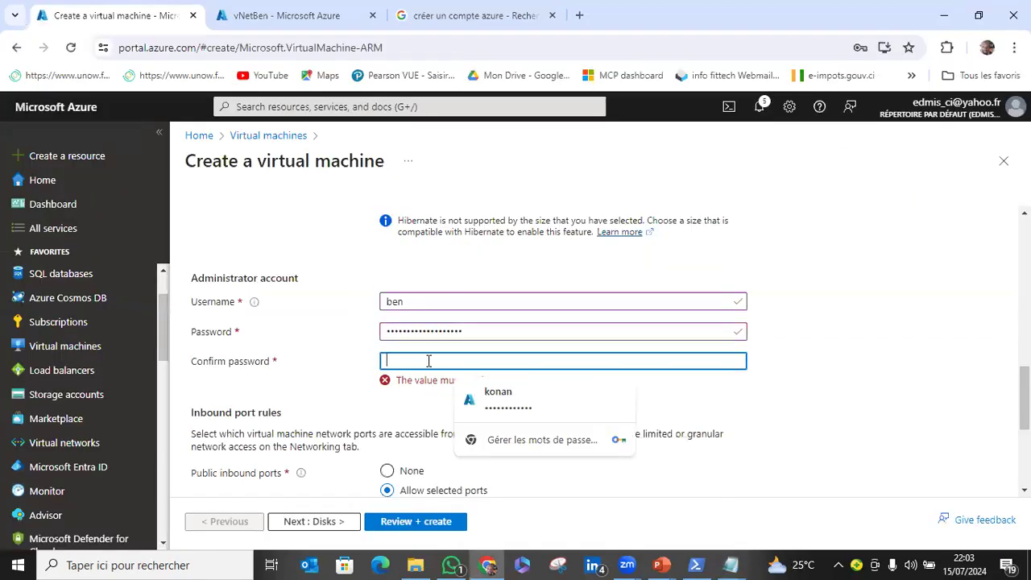
{"action": "key", "text": "ctrl+v"}
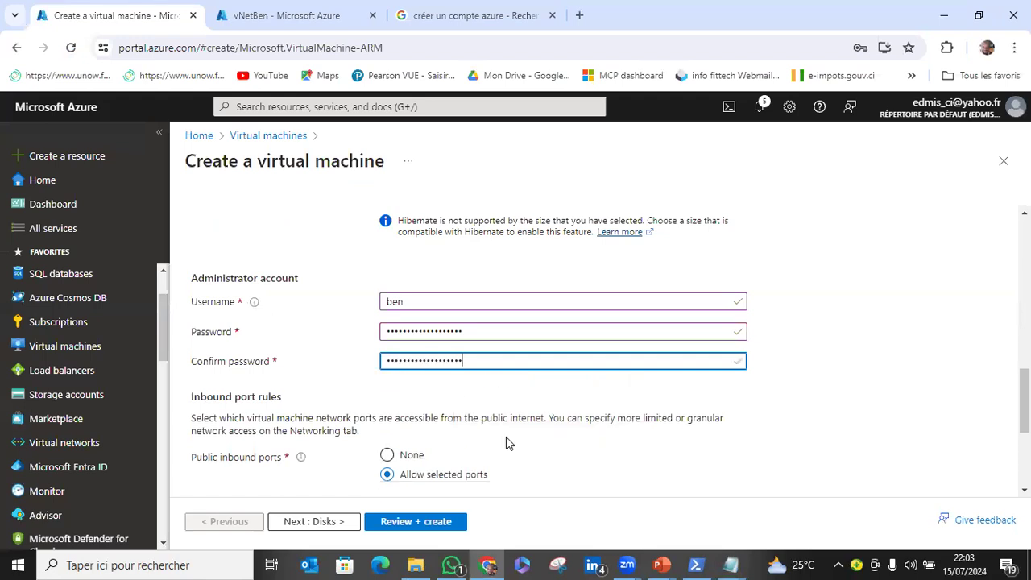
Review the basic settings of the virtual machine, continue to the disk settings and dismiss the browser's offer to save the password.
{"action": "scroll", "coordinate": [506, 439], "scroll_direction": "down", "scroll_amount": 2}
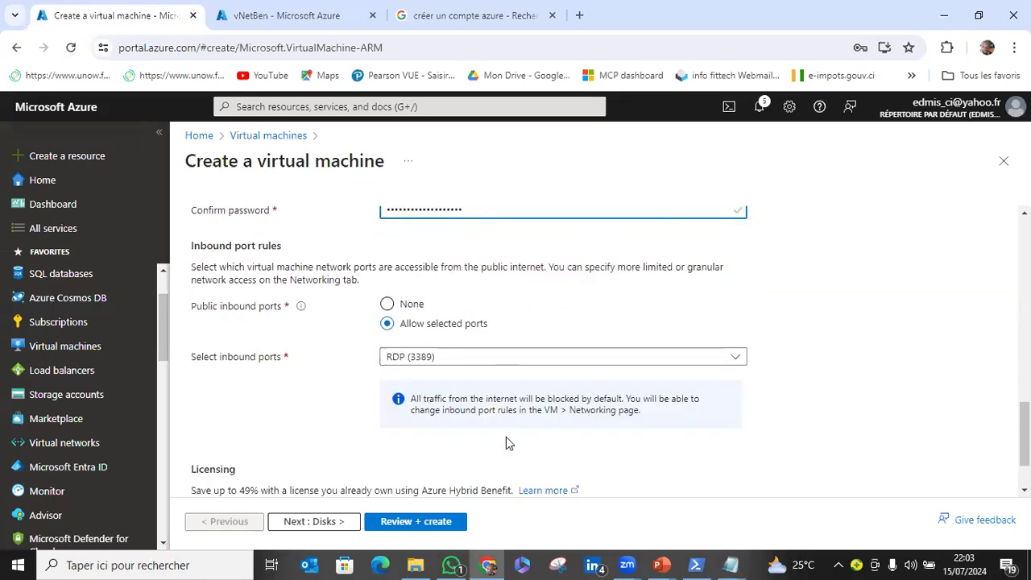
{"action": "scroll", "coordinate": [508, 442], "scroll_direction": "down", "scroll_amount": 1}
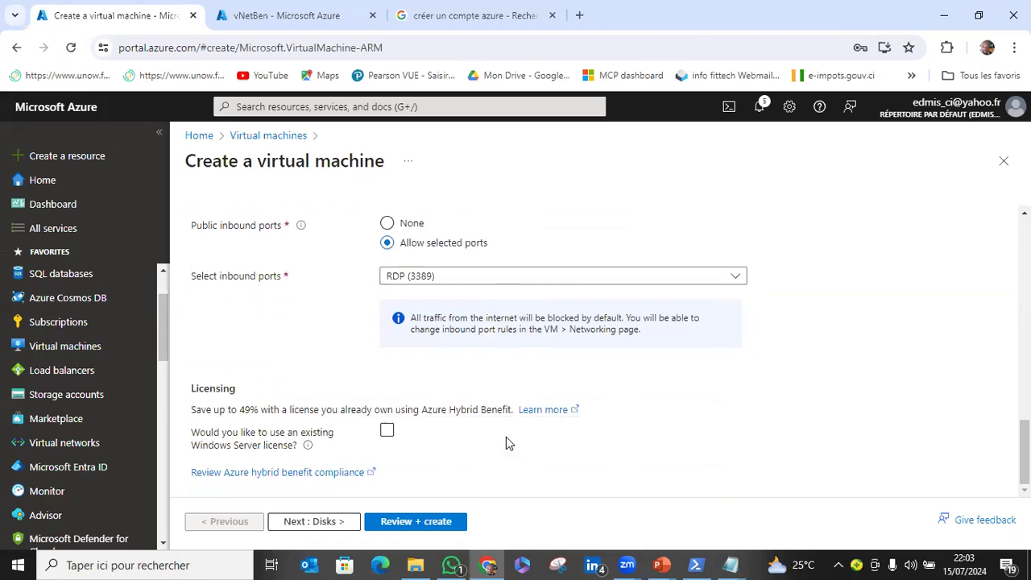
{"action": "scroll", "coordinate": [508, 436], "scroll_direction": "up", "scroll_amount": 2}
{"action": "scroll", "coordinate": [507, 436], "scroll_direction": "down", "scroll_amount": 2}
{"action": "scroll", "coordinate": [456, 465], "scroll_direction": "up", "scroll_amount": 2}
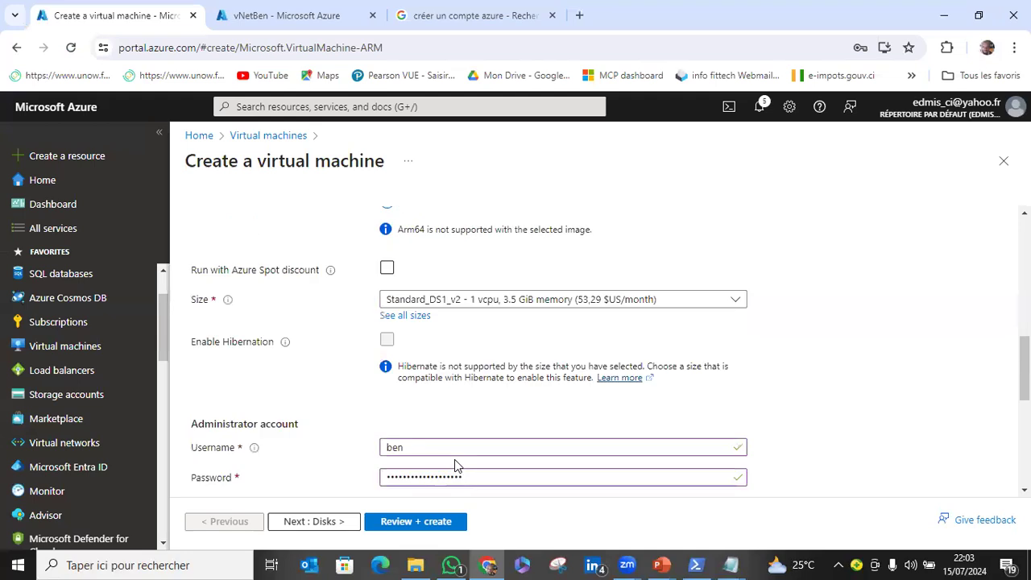
{"action": "scroll", "coordinate": [457, 464], "scroll_direction": "up", "scroll_amount": 3}
{"action": "scroll", "coordinate": [457, 461], "scroll_direction": "up", "scroll_amount": 5}
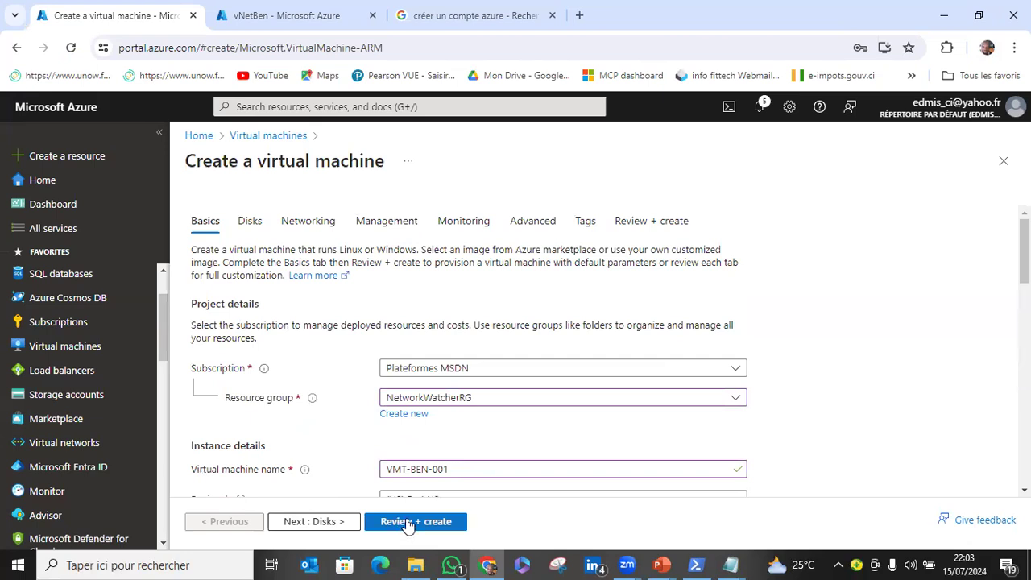
{"action": "left_click", "coordinate": [326, 524]}
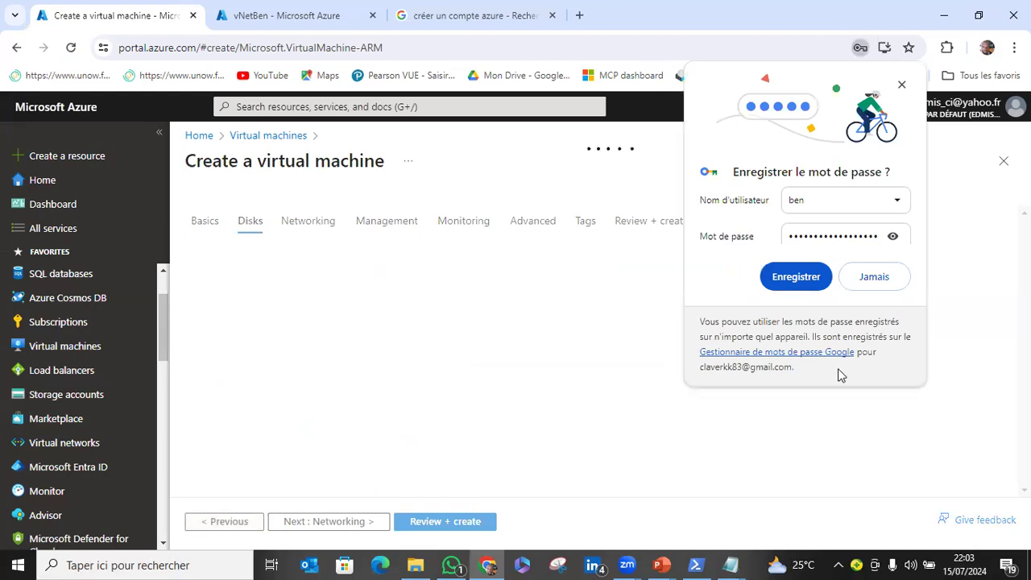
{"action": "left_click", "coordinate": [902, 85]}
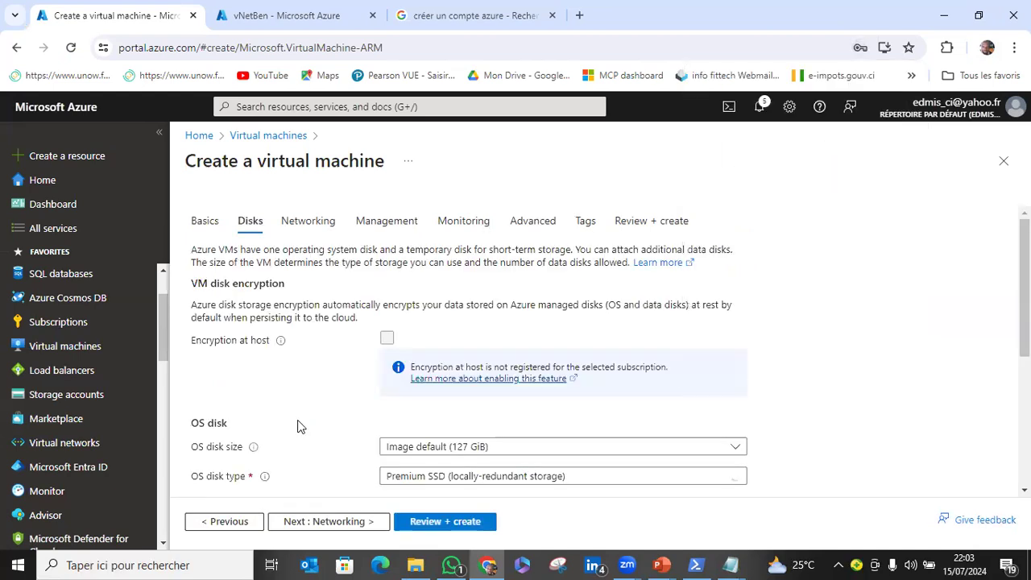
Keep the default OS disk settings without adding data disks and continue to the networking settings.
{"action": "scroll", "coordinate": [300, 426], "scroll_direction": "down", "scroll_amount": 3}
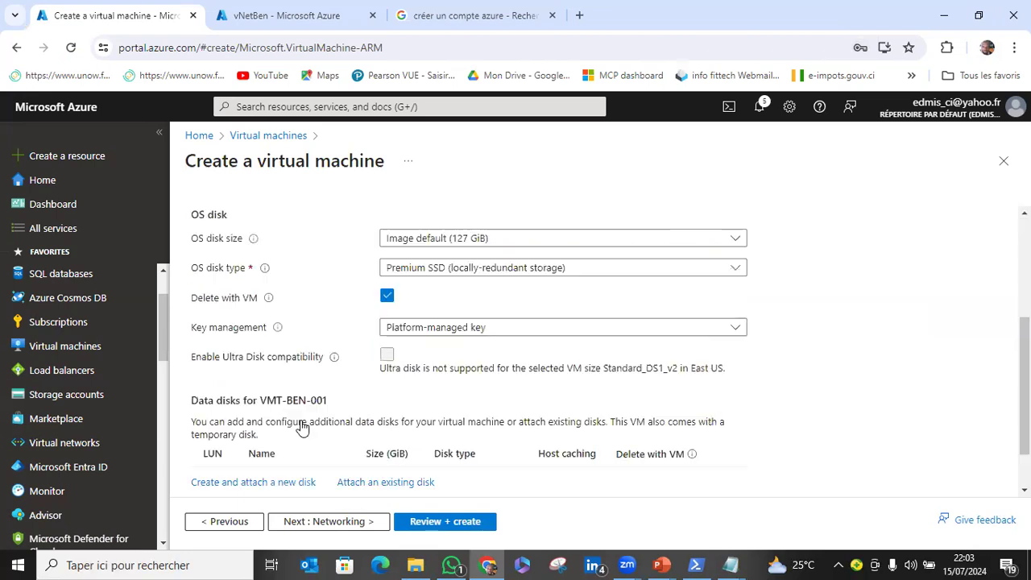
{"action": "scroll", "coordinate": [335, 472], "scroll_direction": "down", "scroll_amount": 1}
{"action": "left_click", "coordinate": [338, 525]}
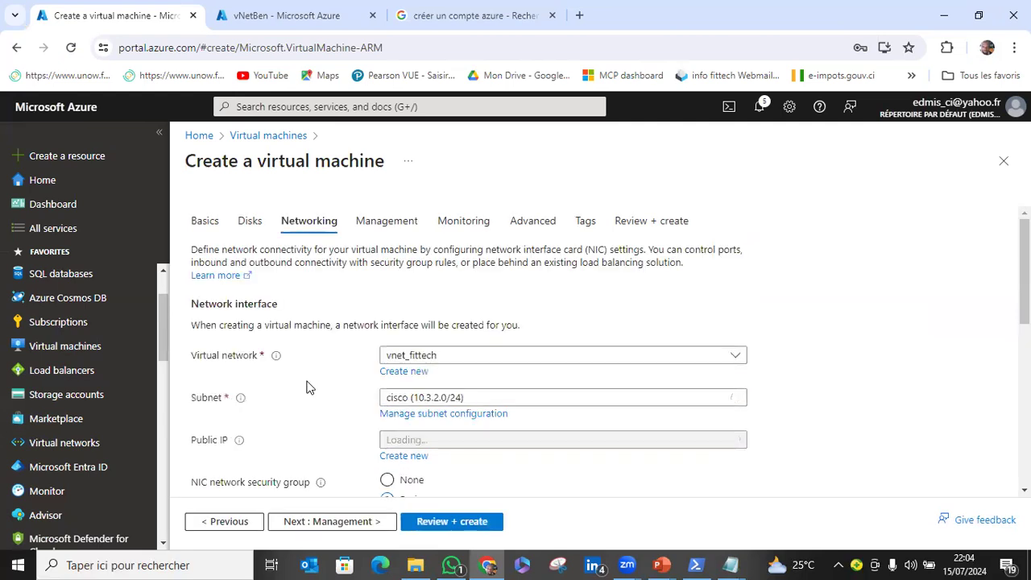
Connect the virtual machine to the vNetBen network with subnet default (10.0.0.0/24) and new public IP VMT-BEN-001-ip.
{"action": "scroll", "coordinate": [314, 385], "scroll_direction": "down", "scroll_amount": 1}
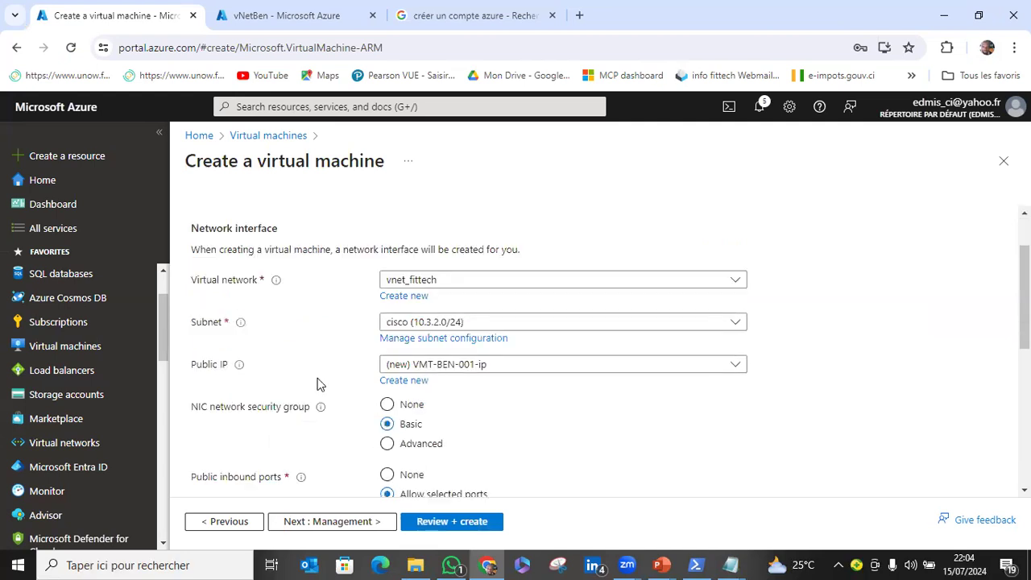
{"action": "left_click", "coordinate": [462, 281]}
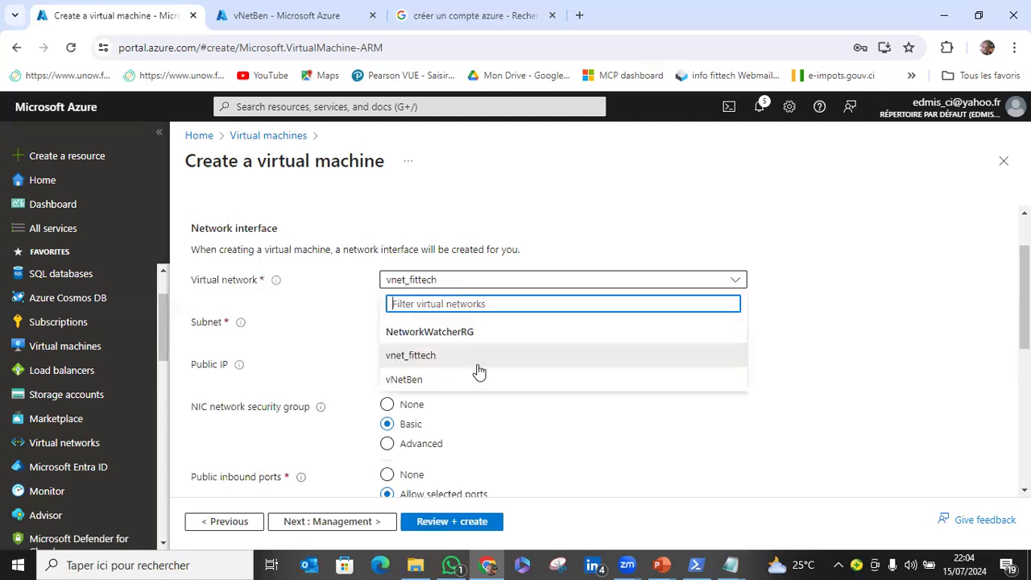
{"action": "left_click", "coordinate": [420, 385]}
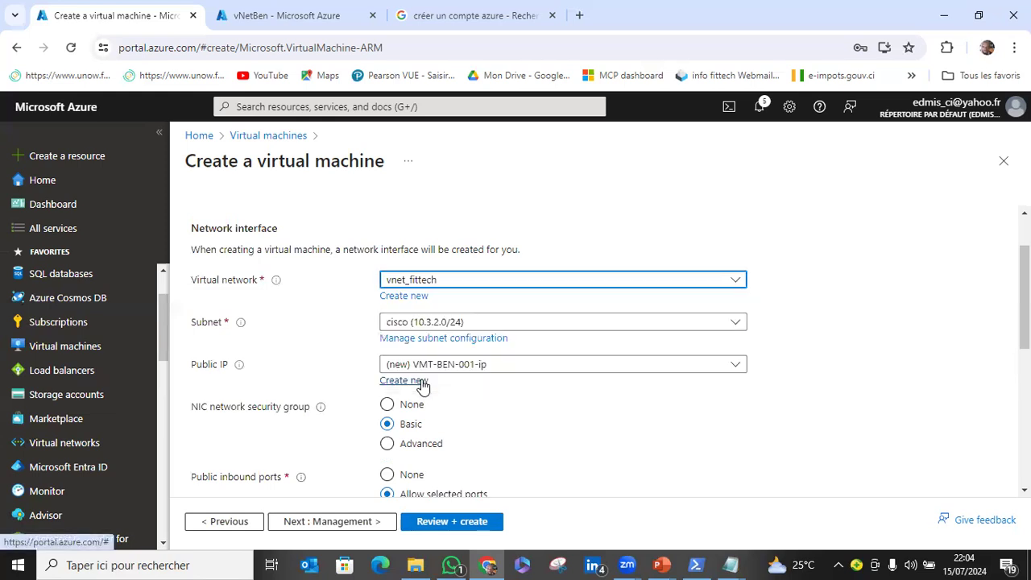
{"action": "left_click", "coordinate": [508, 322]}
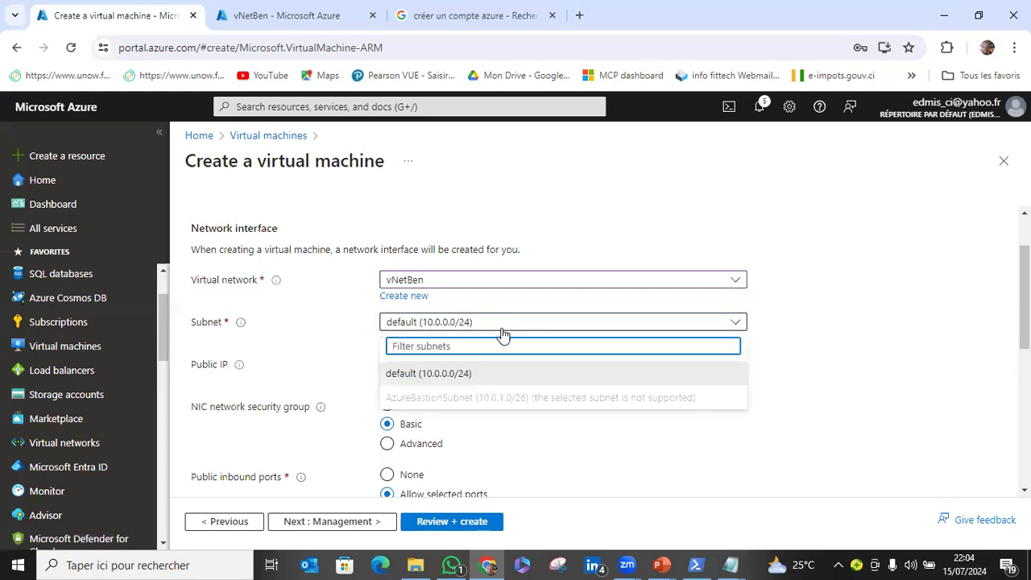
{"action": "left_click", "coordinate": [583, 372]}
{"action": "left_click", "coordinate": [487, 374]}
{"action": "left_click", "coordinate": [487, 374]}
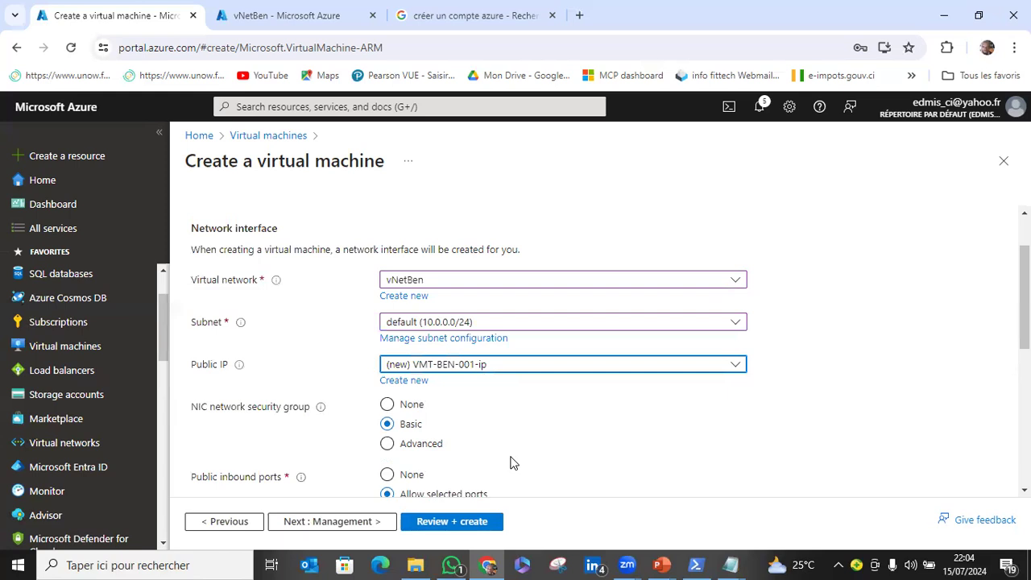
Keep the default inbound port and load balancing options and continue to the management settings.
{"action": "scroll", "coordinate": [513, 463], "scroll_direction": "down", "scroll_amount": 2}
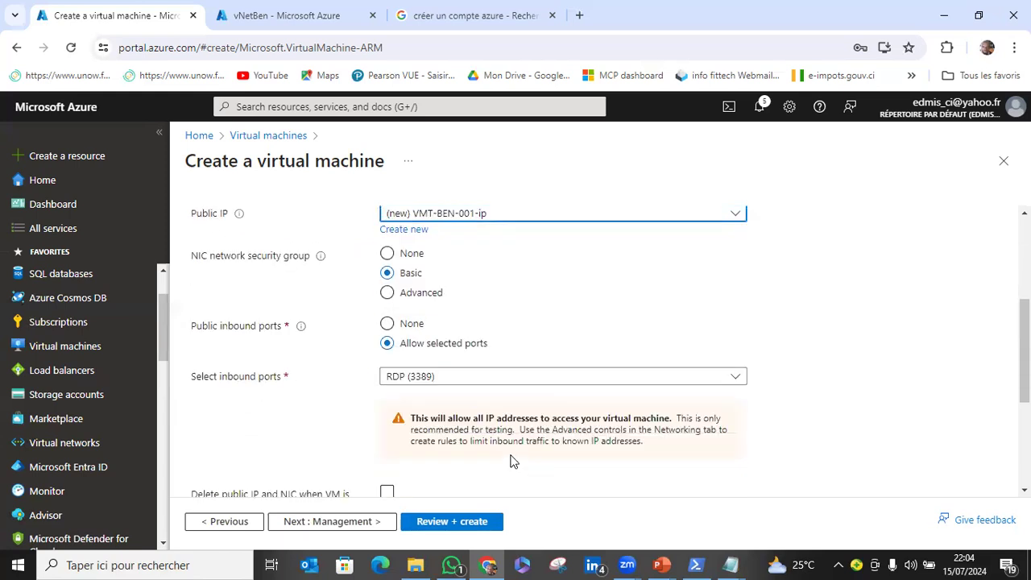
{"action": "scroll", "coordinate": [513, 461], "scroll_direction": "down", "scroll_amount": 1}
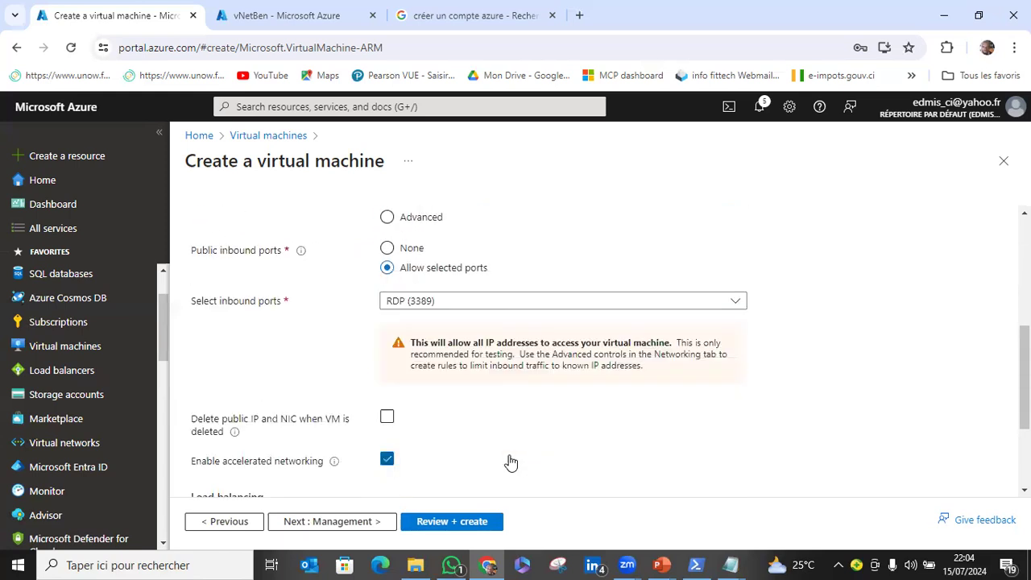
{"action": "scroll", "coordinate": [511, 462], "scroll_direction": "down", "scroll_amount": 2}
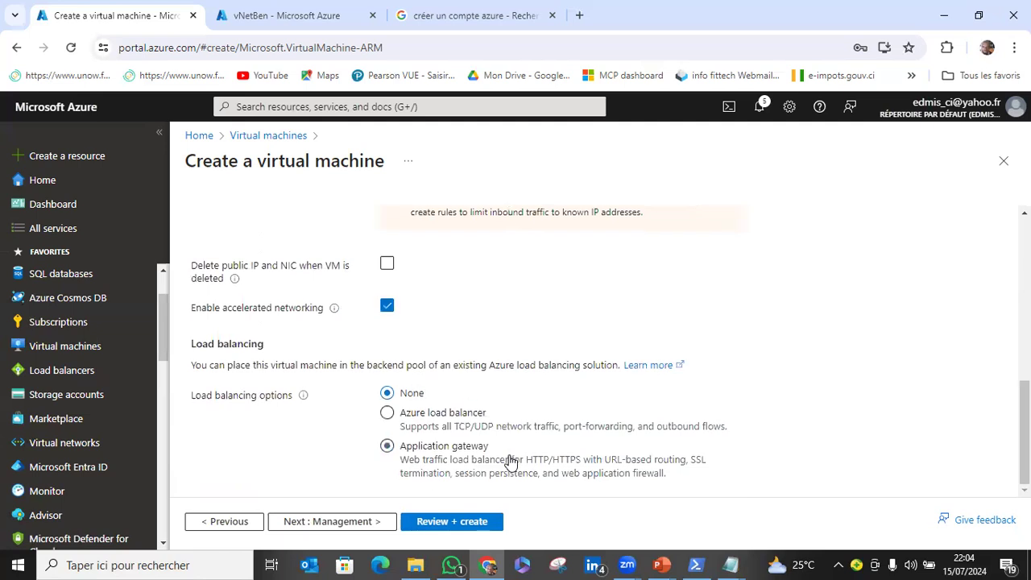
{"action": "left_click", "coordinate": [344, 527]}
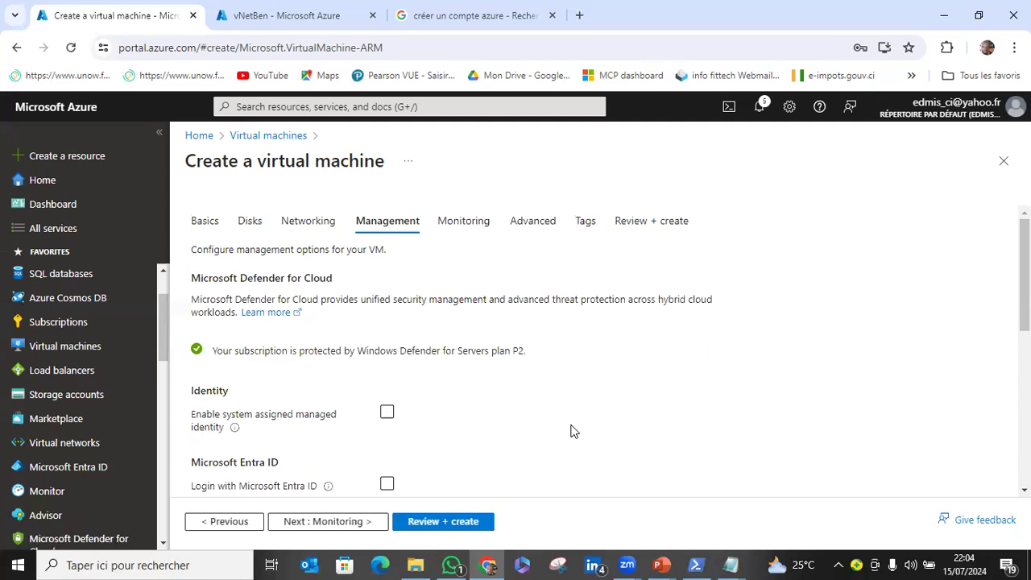
Keep the default management and monitoring options and continue to the advanced settings.
{"action": "scroll", "coordinate": [571, 431], "scroll_direction": "down", "scroll_amount": 3}
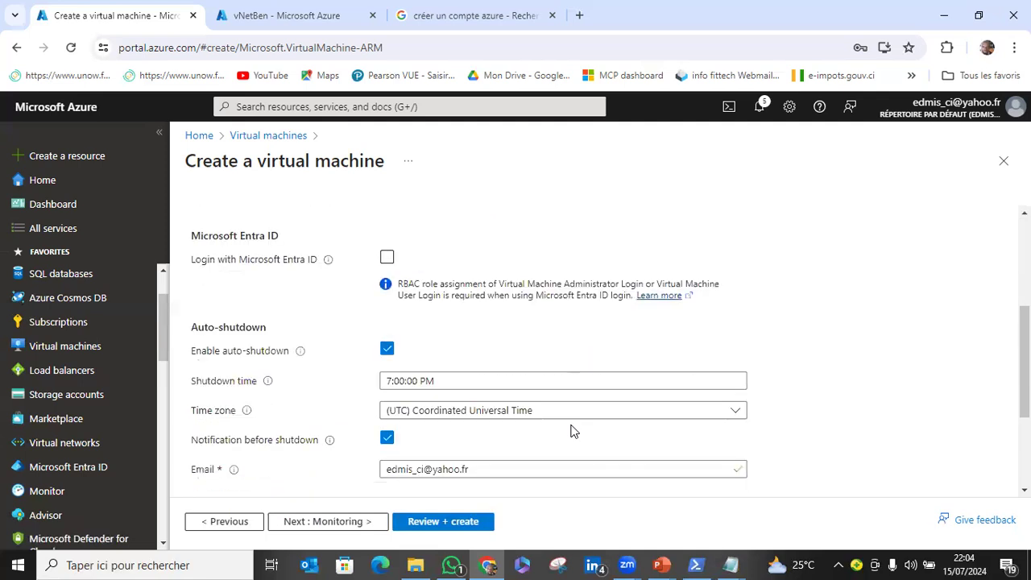
{"action": "scroll", "coordinate": [570, 431], "scroll_direction": "down", "scroll_amount": 2}
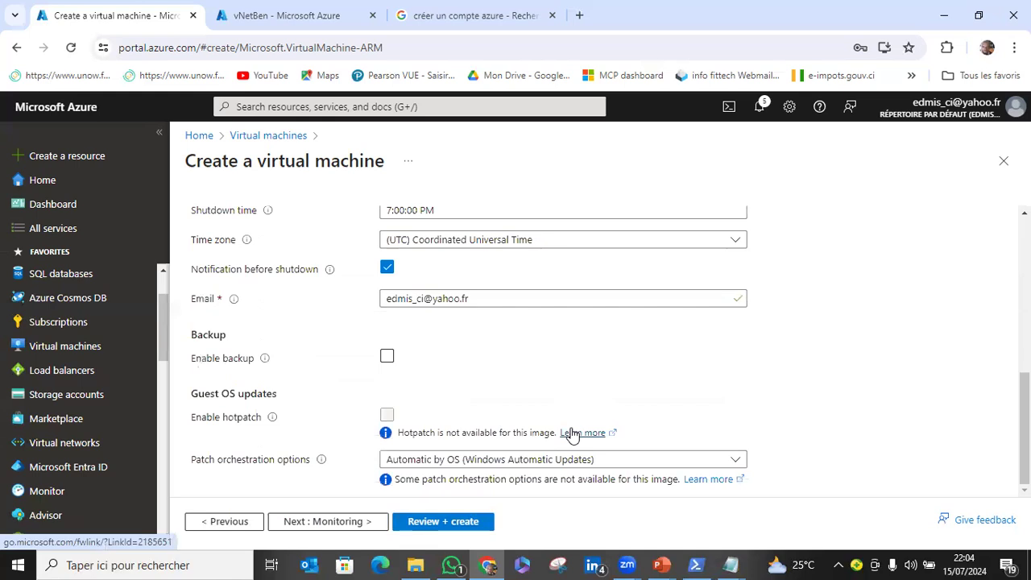
{"action": "left_click", "coordinate": [352, 522]}
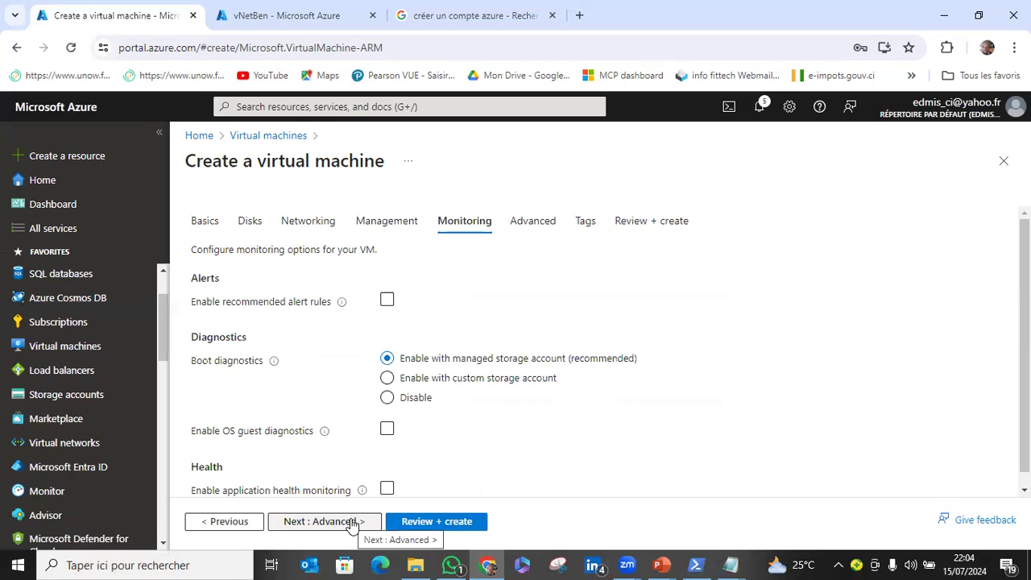
{"action": "scroll", "coordinate": [427, 439], "scroll_direction": "down", "scroll_amount": 1}
{"action": "left_click", "coordinate": [327, 521]}
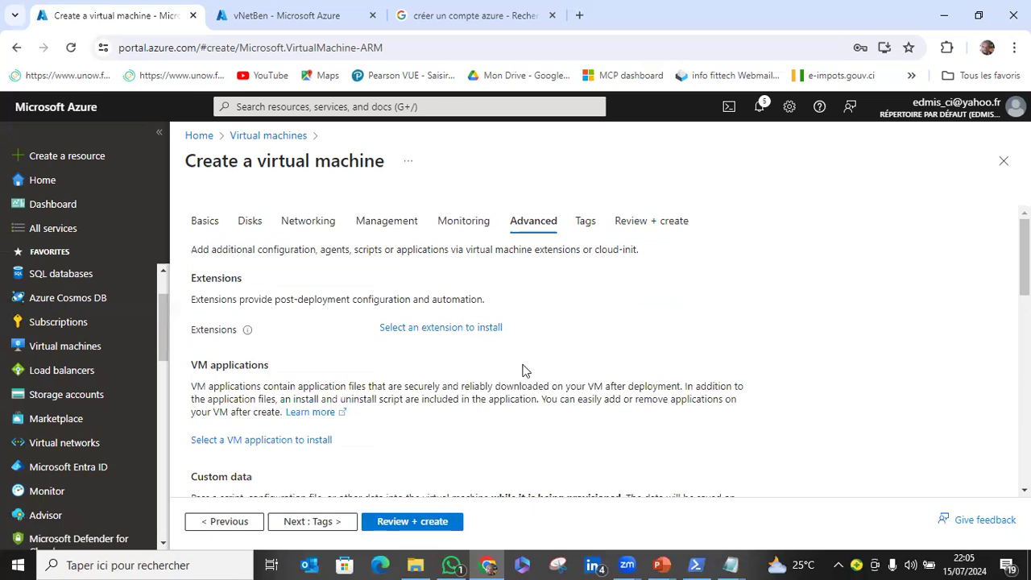
Review the extensions, custom data, host and placement options, keep their defaults and continue to the tags.
{"action": "scroll", "coordinate": [522, 371], "scroll_direction": "down", "scroll_amount": 10}
{"action": "scroll", "coordinate": [524, 375], "scroll_direction": "up", "scroll_amount": 5}
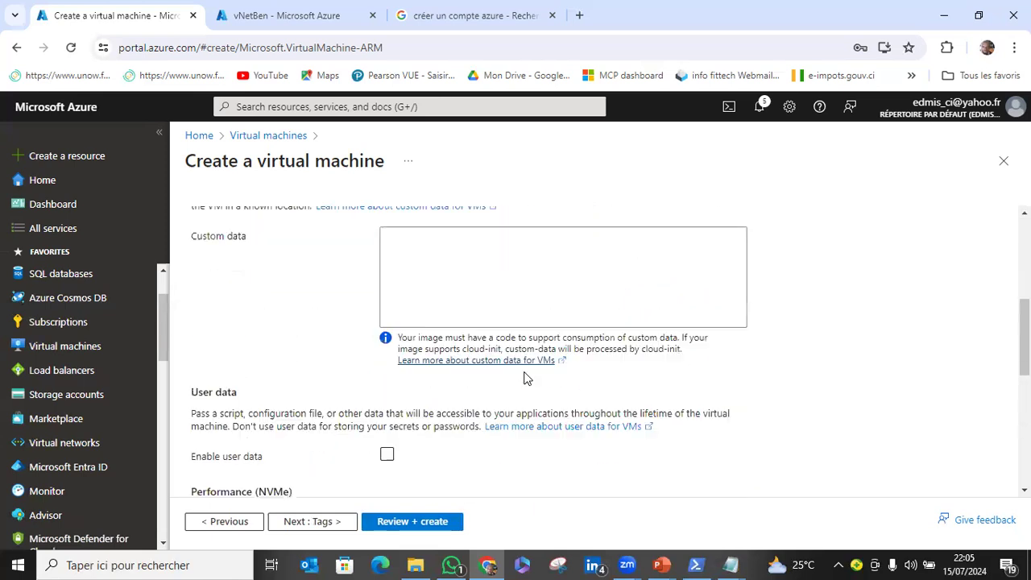
{"action": "scroll", "coordinate": [526, 373], "scroll_direction": "up", "scroll_amount": 5}
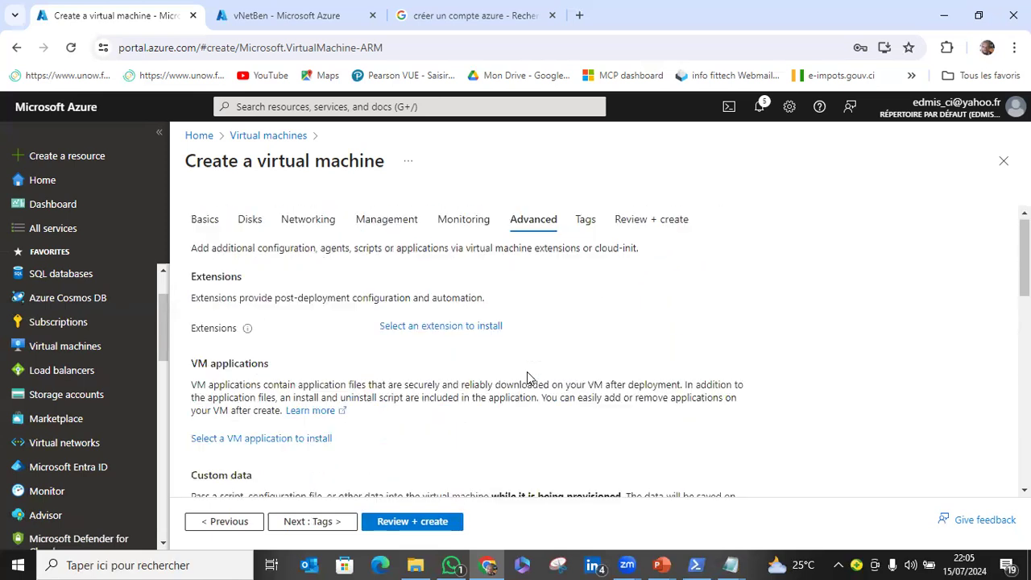
{"action": "scroll", "coordinate": [527, 376], "scroll_direction": "down", "scroll_amount": 5}
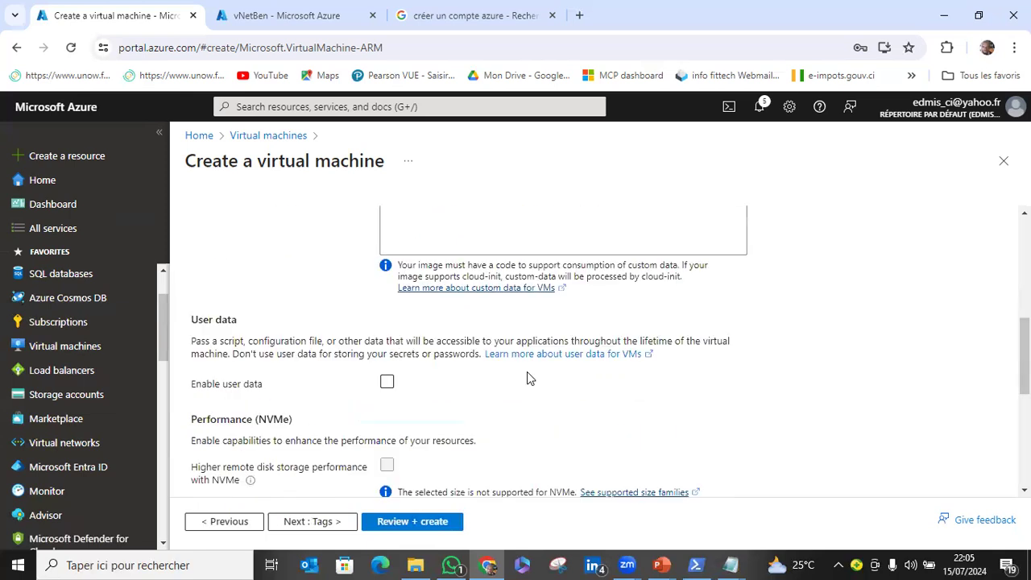
{"action": "scroll", "coordinate": [529, 377], "scroll_direction": "down", "scroll_amount": 3}
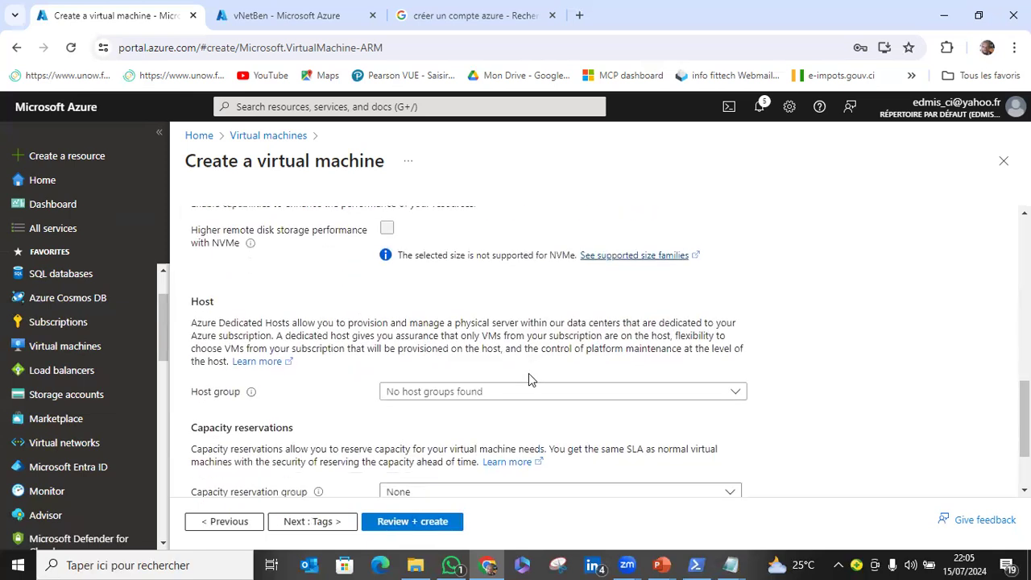
{"action": "scroll", "coordinate": [529, 379], "scroll_direction": "down", "scroll_amount": 1}
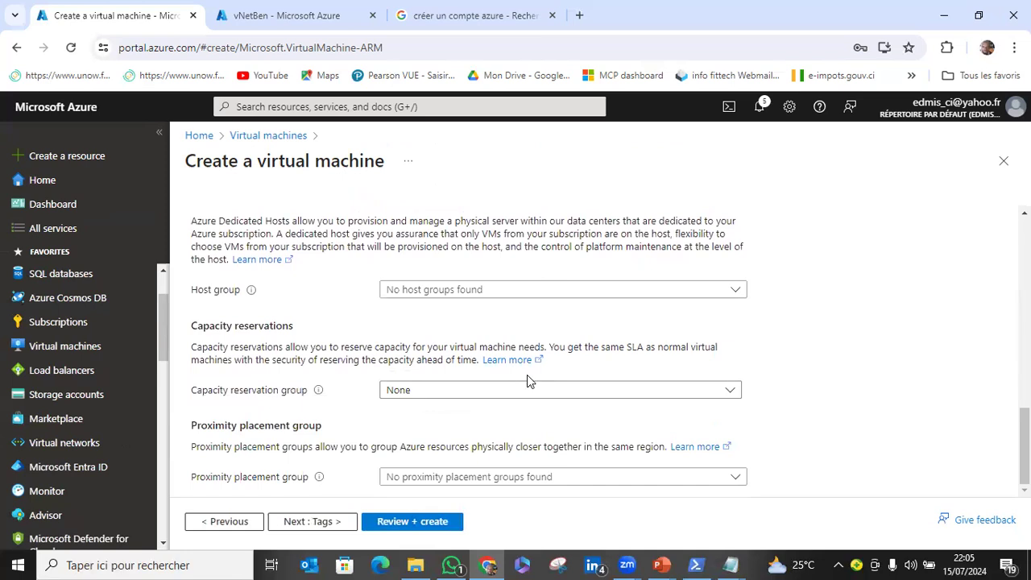
{"action": "left_click", "coordinate": [326, 521]}
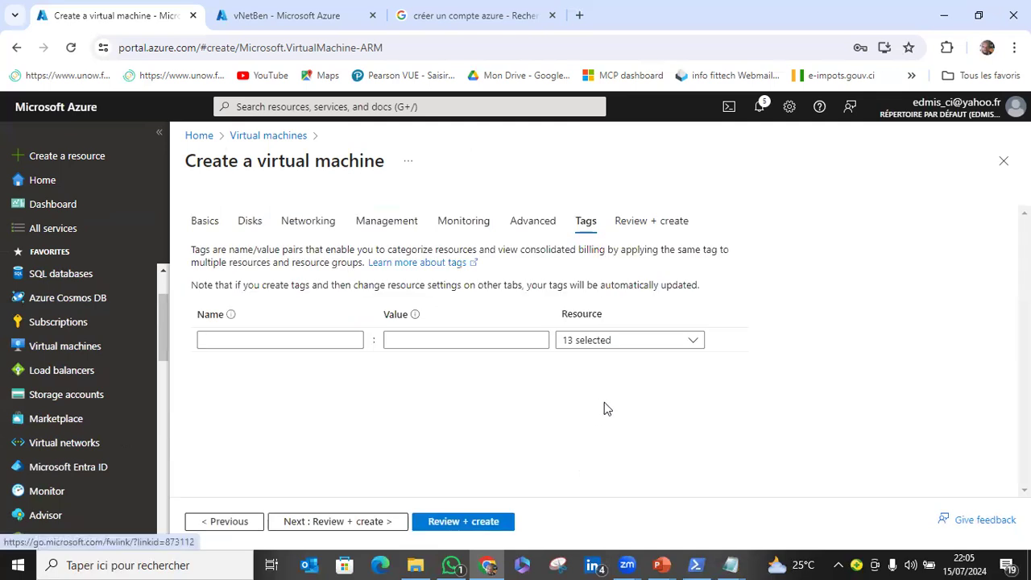
Leave the tags empty, validate the configuration and create the virtual machine VMT-BEN-001.
{"action": "left_click", "coordinate": [469, 522]}
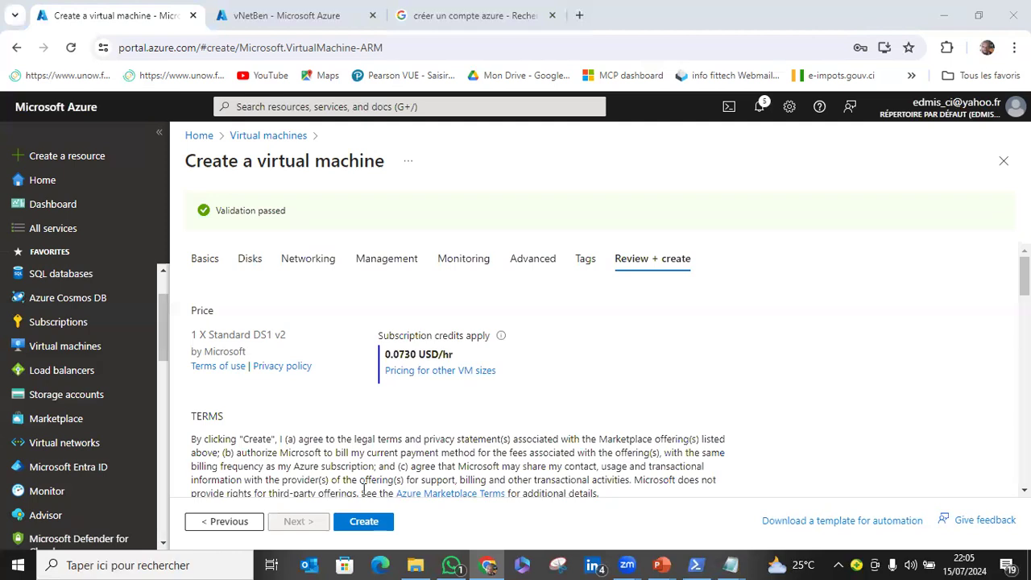
{"action": "left_click", "coordinate": [373, 525]}
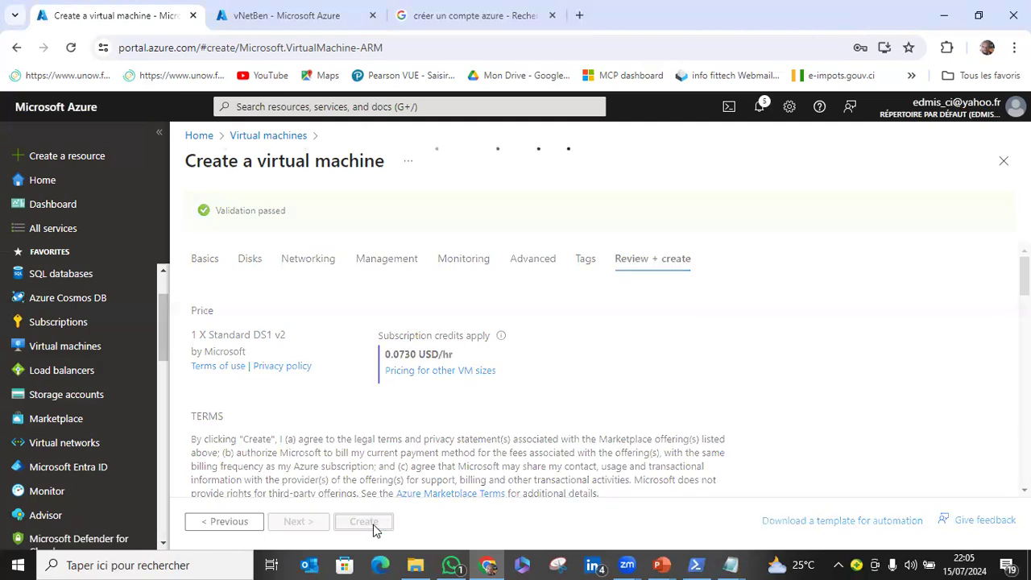
Close the PowerShell window and the text file comptes_password last, and return to the Azure portal in Chrome.
{"action": "left_click", "coordinate": [696, 565]}
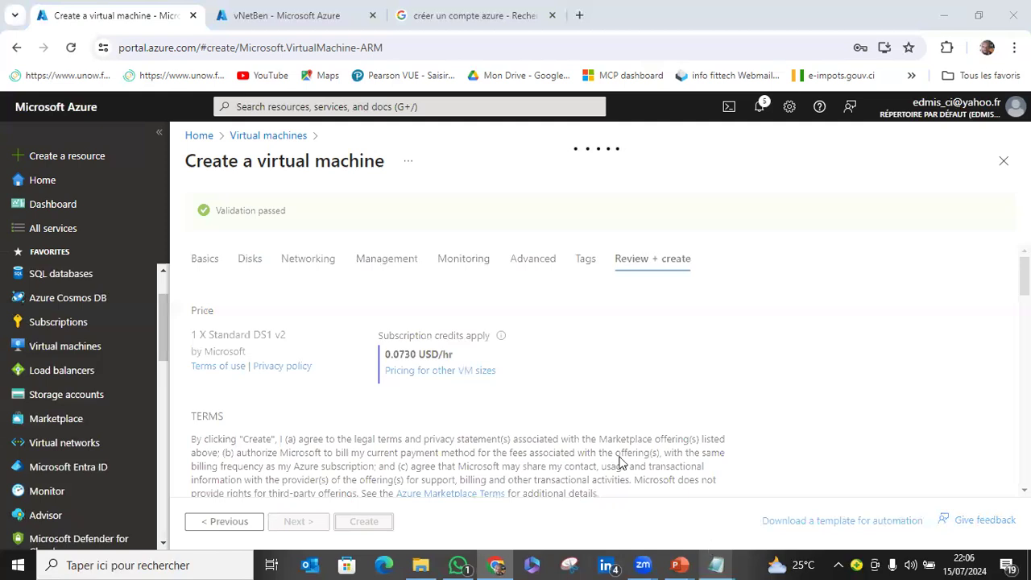
{"action": "mouse_move", "coordinate": [716, 565]}
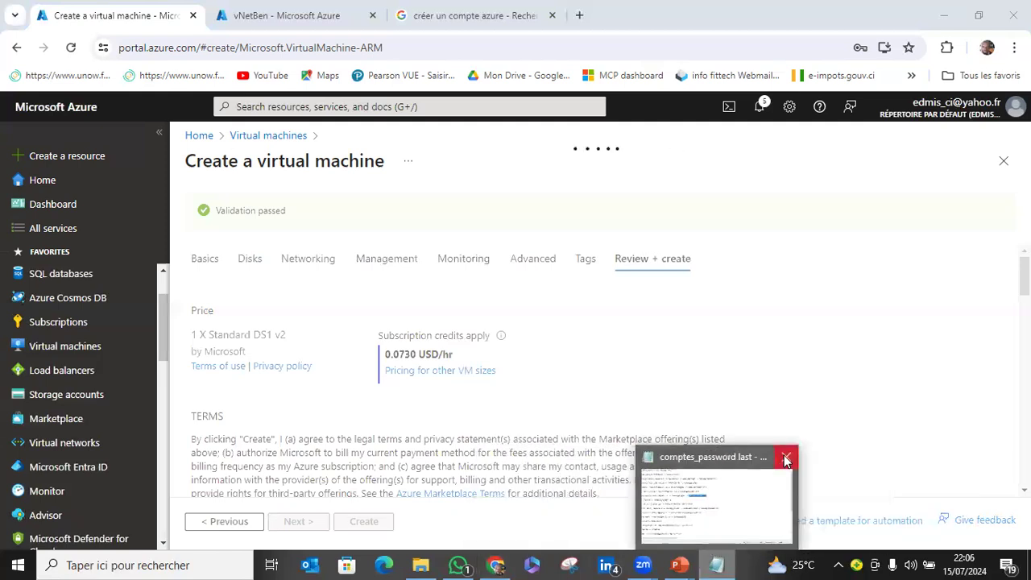
{"action": "left_click", "coordinate": [782, 456]}
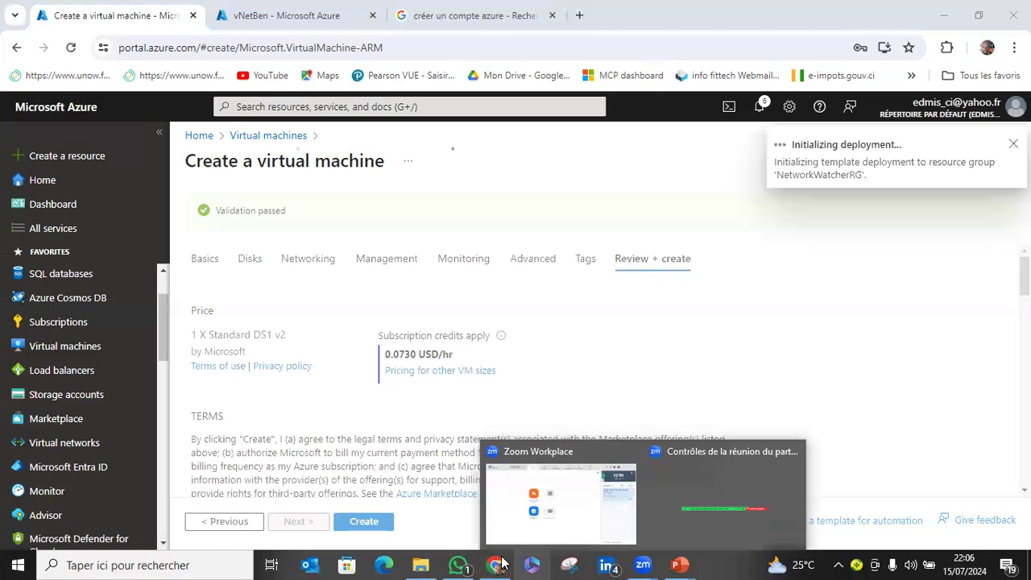
{"action": "left_click", "coordinate": [504, 563]}
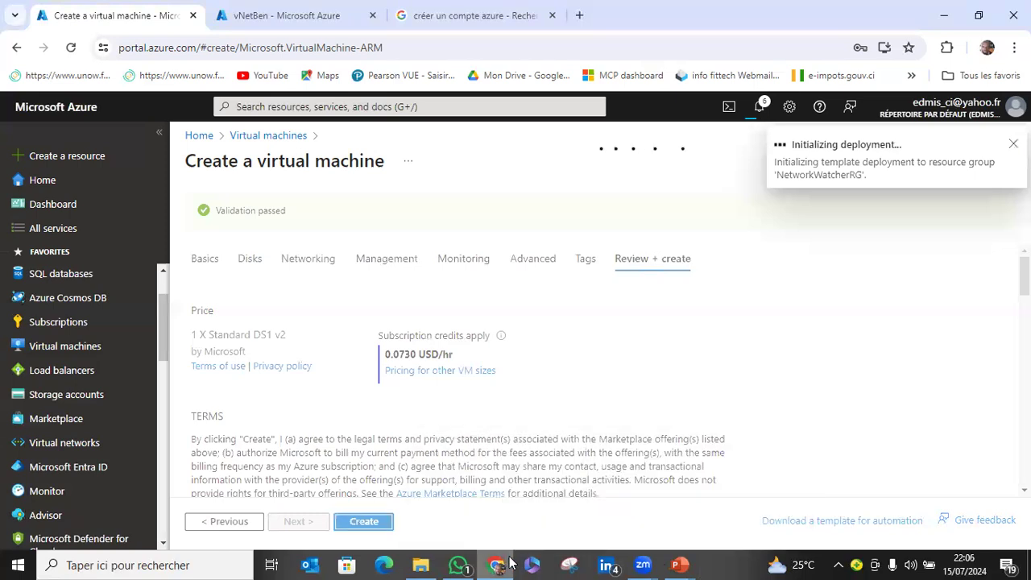
{"action": "left_click", "coordinate": [458, 563]}
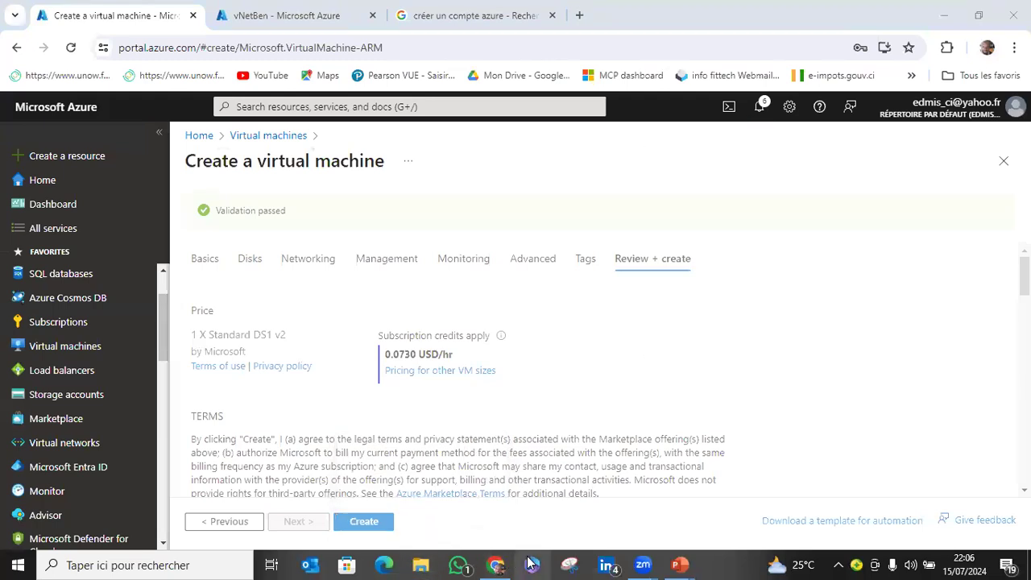
Check the list of virtual machines from the vNetBen browser tab and return to the tab deploying VMT-BEN-001.
{"action": "left_click", "coordinate": [311, 21]}
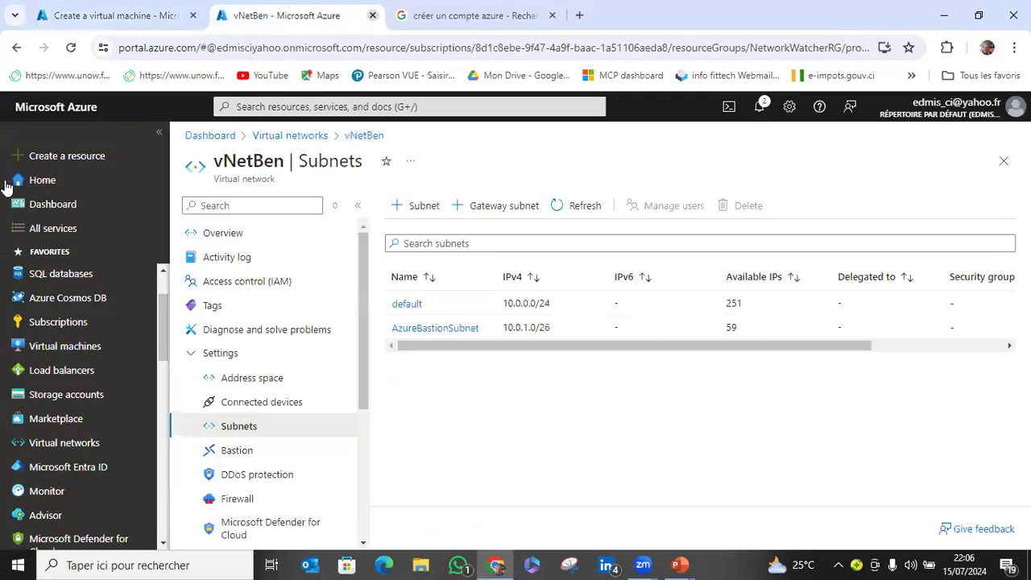
{"action": "left_click", "coordinate": [50, 346]}
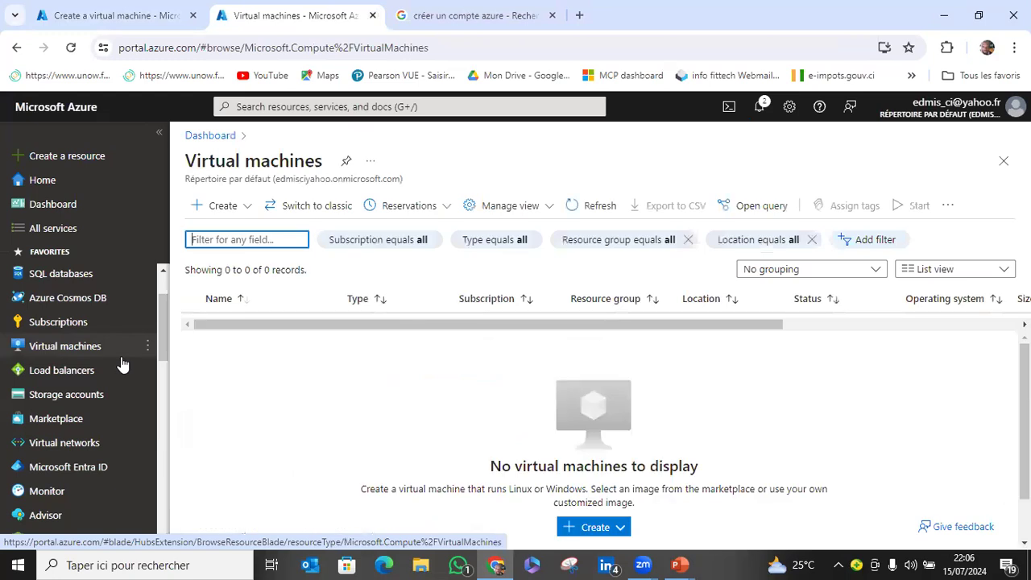
{"action": "left_click", "coordinate": [129, 15]}
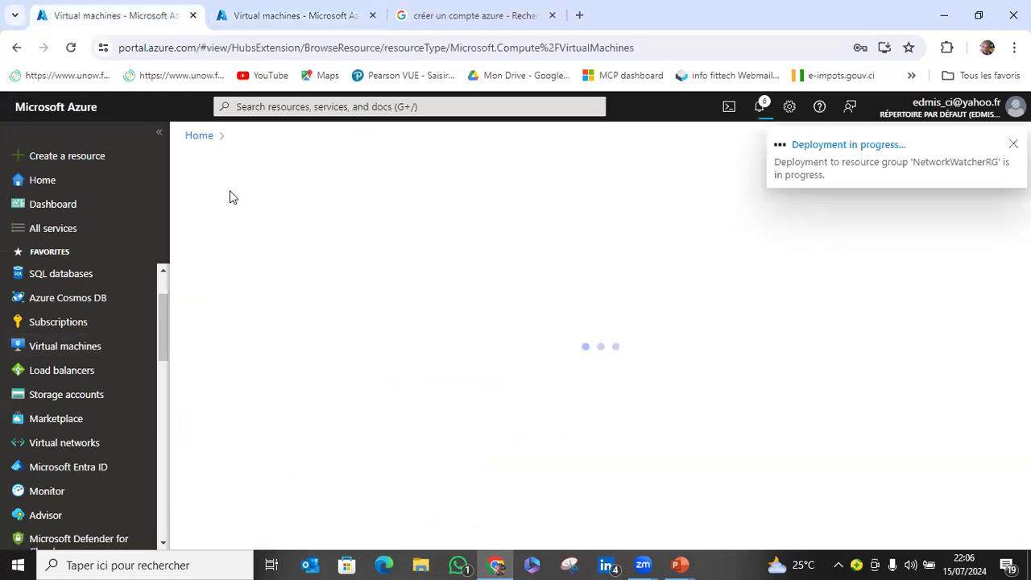
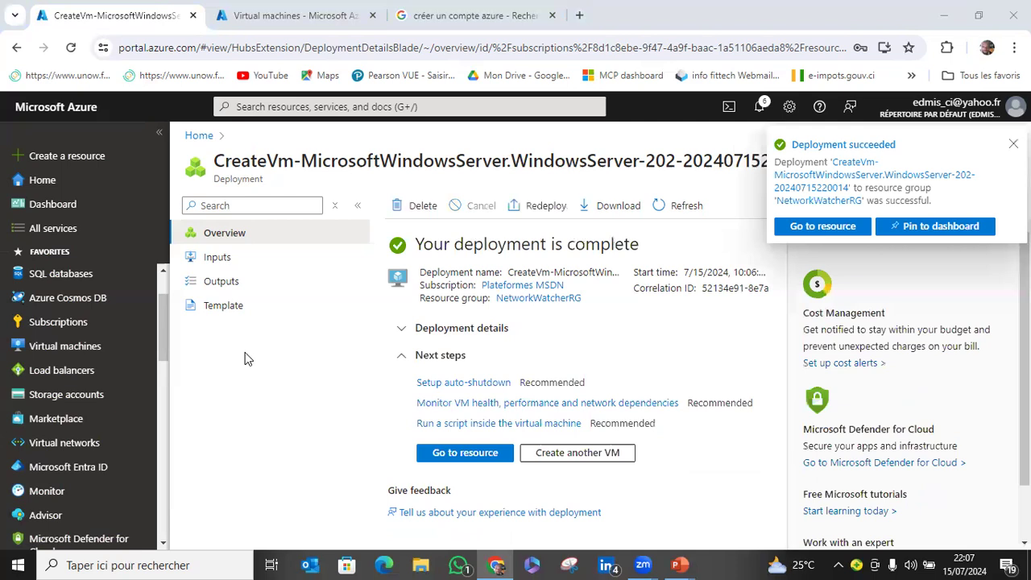
Open the deployed virtual machine VMT-BEN-001 and review its public IP address, port and Native RDP connection options.
{"action": "left_click", "coordinate": [467, 453]}
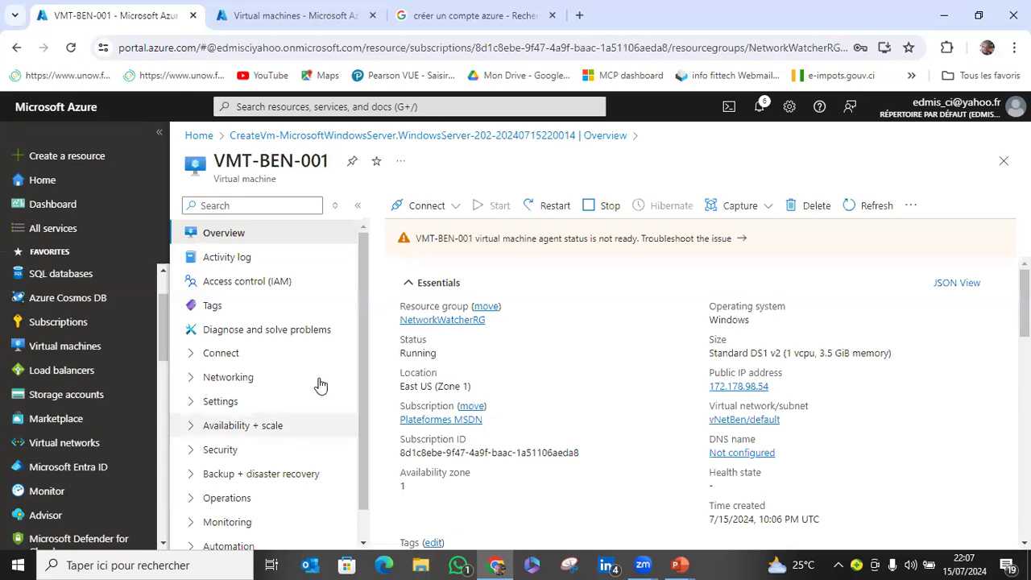
{"action": "scroll", "coordinate": [322, 383], "scroll_direction": "down", "scroll_amount": 1}
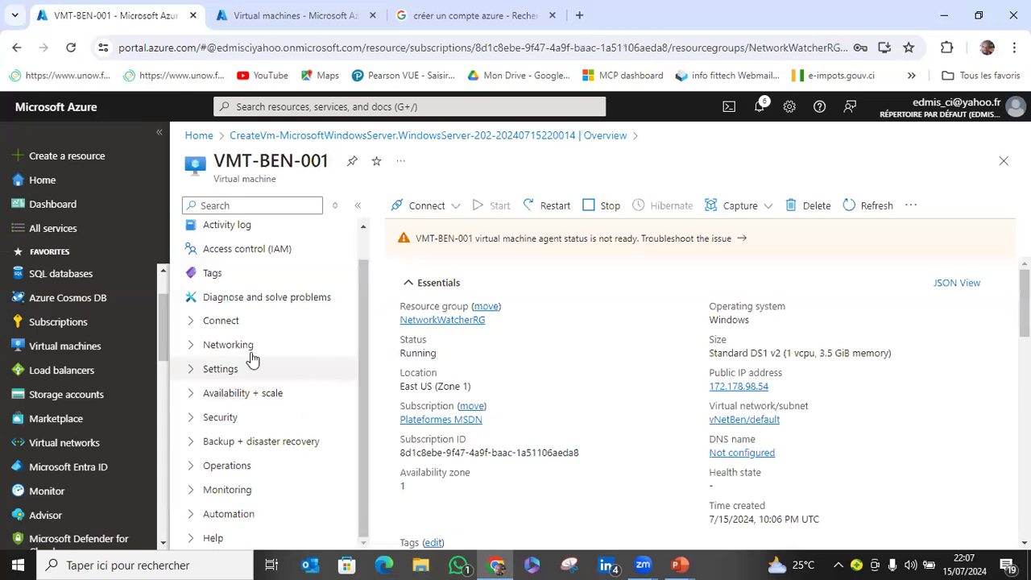
{"action": "left_click", "coordinate": [183, 324]}
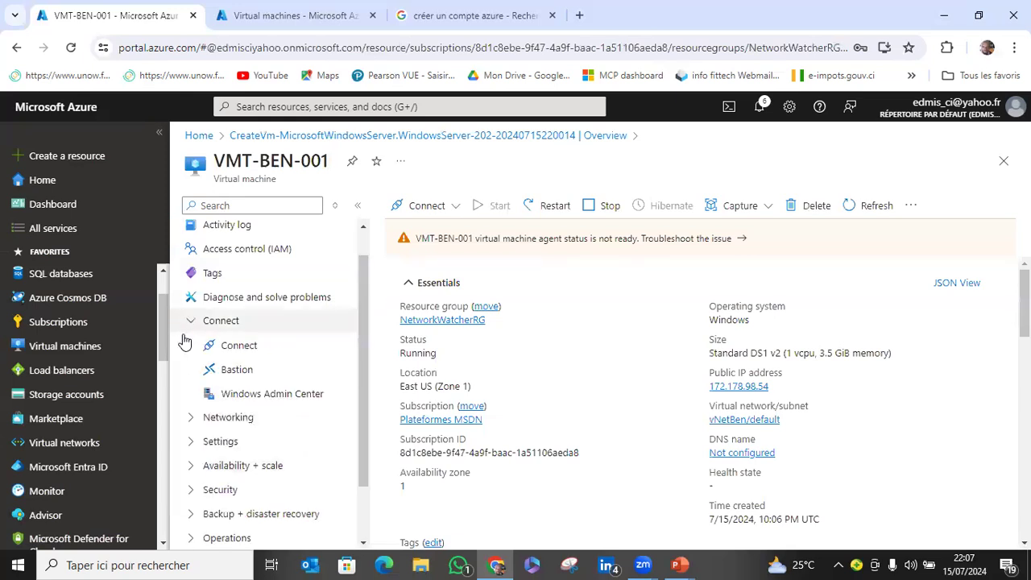
{"action": "left_click", "coordinate": [266, 346]}
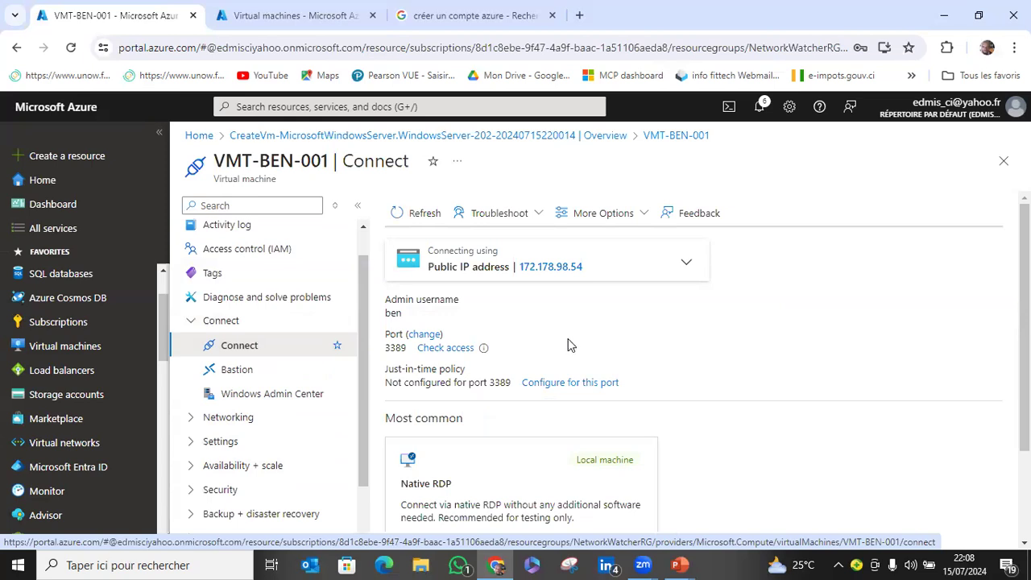
{"action": "scroll", "coordinate": [570, 346], "scroll_direction": "down", "scroll_amount": 2}
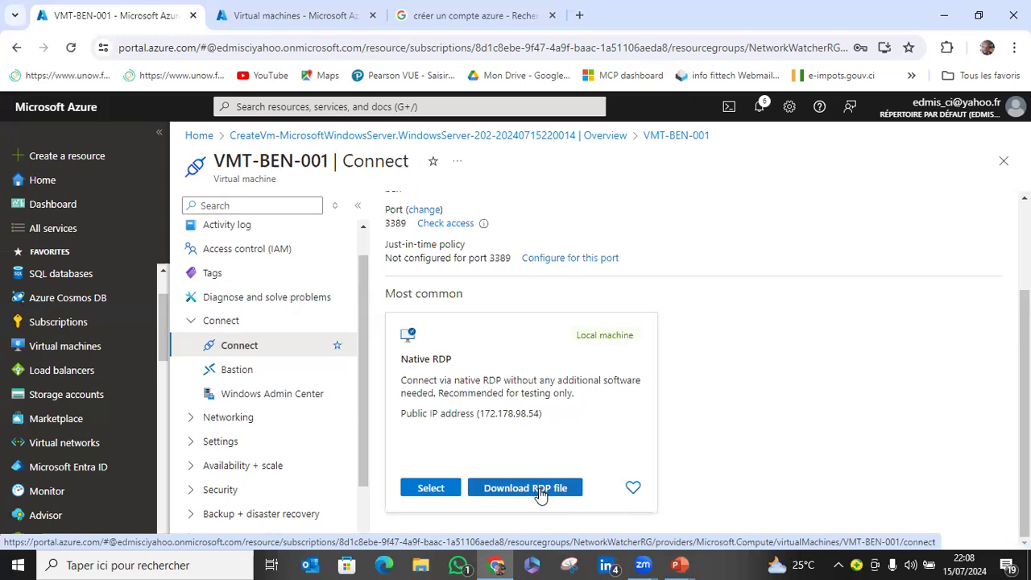
{"action": "scroll", "coordinate": [586, 387], "scroll_direction": "up", "scroll_amount": 2}
{"action": "mouse_move", "coordinate": [526, 269]}
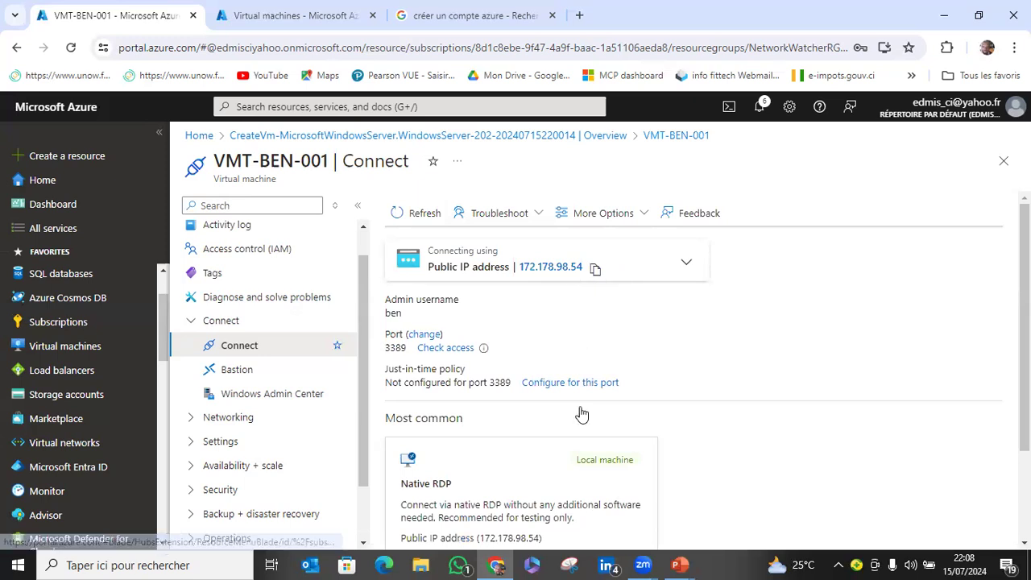
{"action": "scroll", "coordinate": [567, 488], "scroll_direction": "down", "scroll_amount": 2}
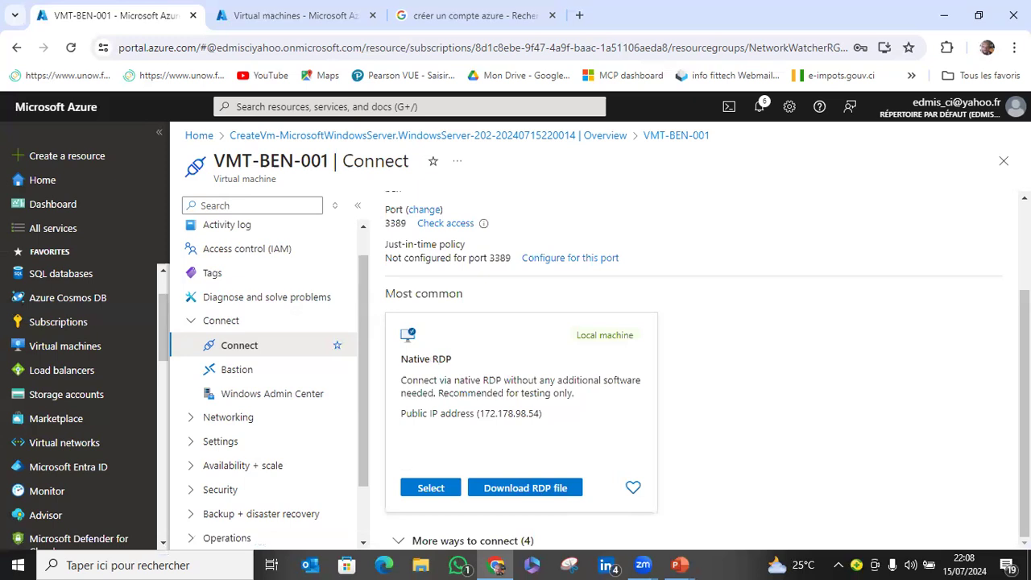
Deploy the Bastion host vNetBen-bastion for VMT-BEN-001 with the proposed settings, after refreshing the virtual machine list in the other browser tab.
{"action": "left_click", "coordinate": [266, 373]}
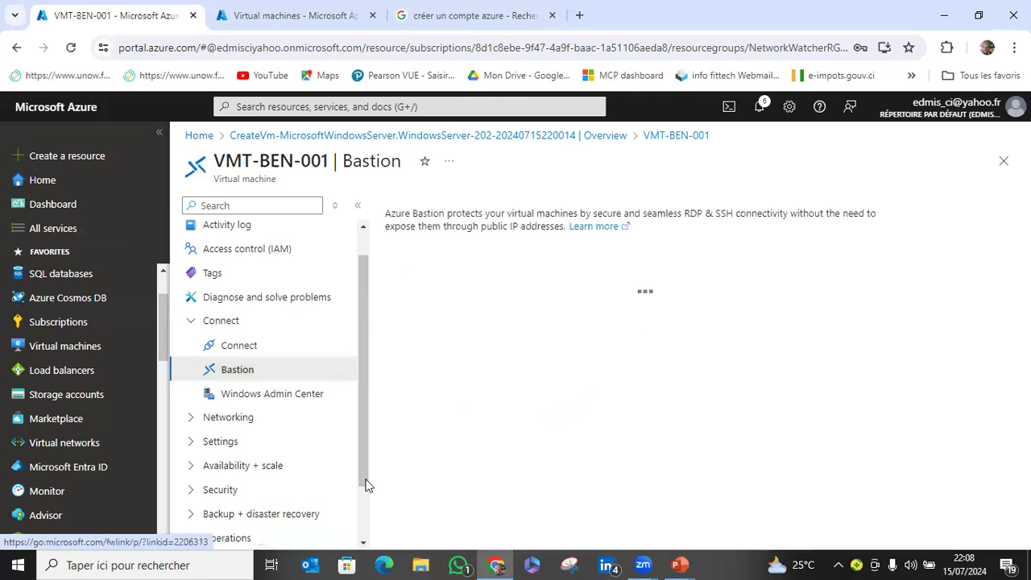
{"action": "key", "text": "ctrl+Tab"}
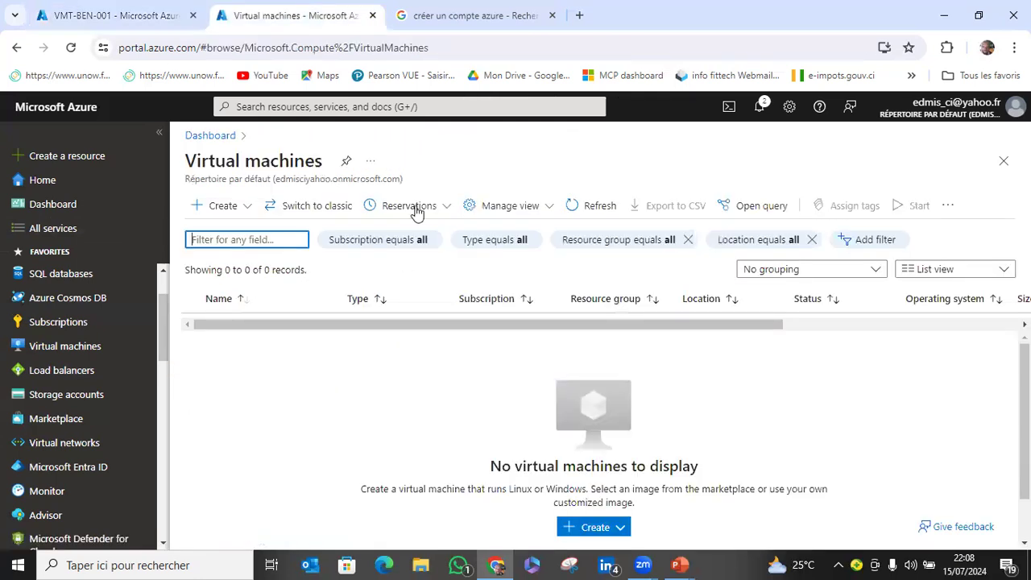
{"action": "left_click", "coordinate": [591, 211]}
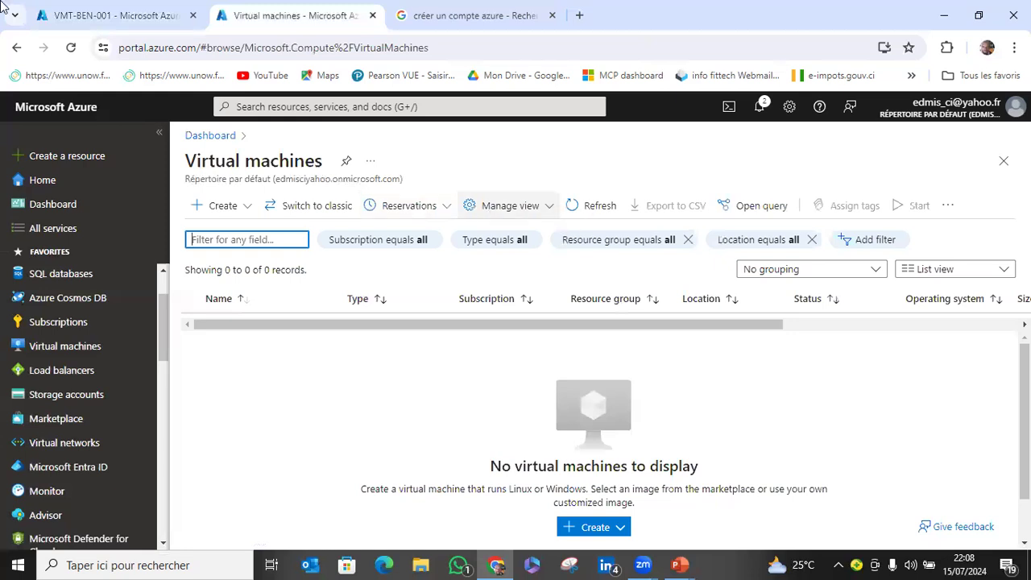
{"action": "left_click", "coordinate": [115, 23]}
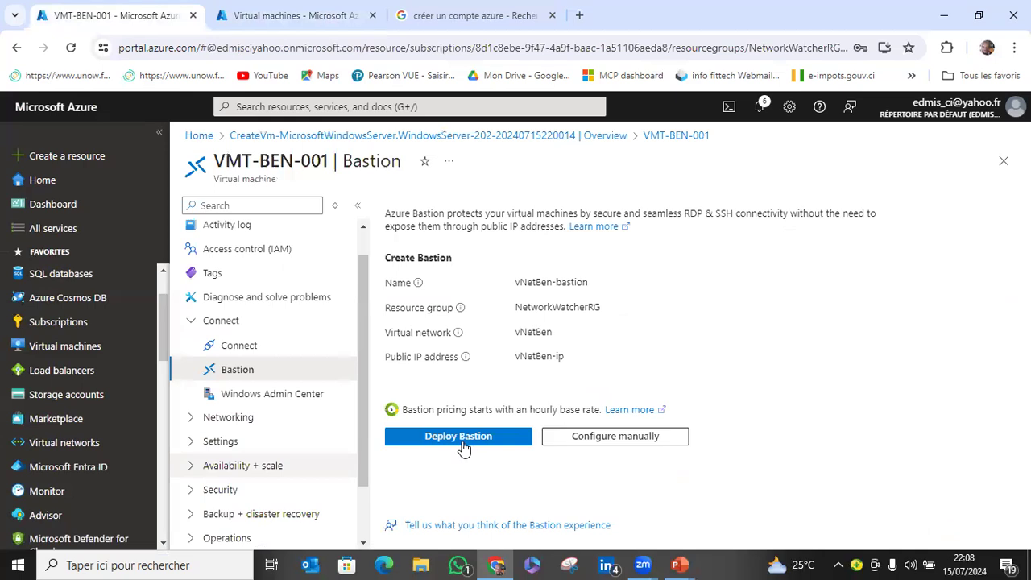
{"action": "left_click", "coordinate": [456, 441]}
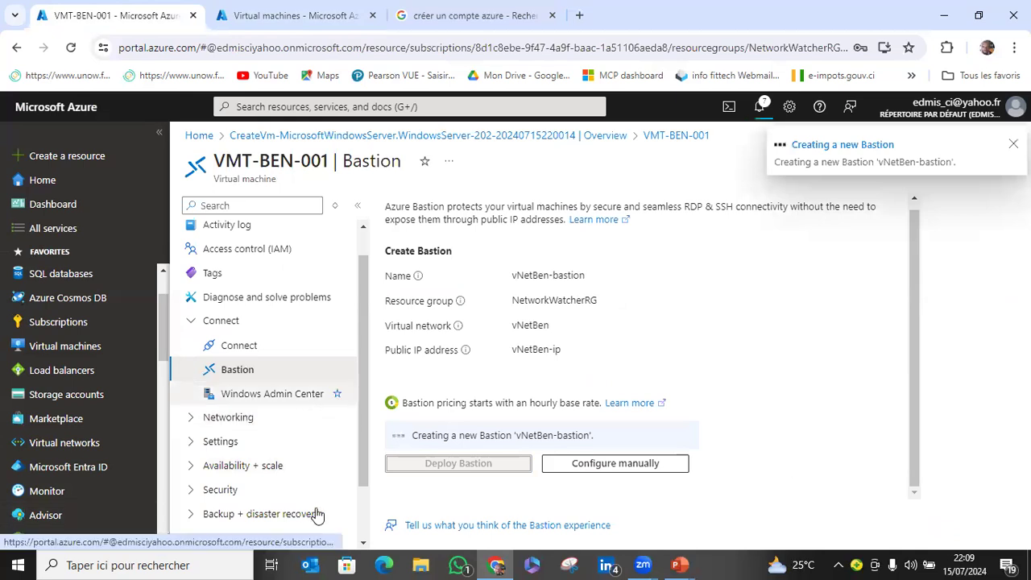
Open the network settings of VMT-BEN-001 in the second browser tab while the Bastion host is being created.
{"action": "scroll", "coordinate": [317, 514], "scroll_direction": "down", "scroll_amount": 1}
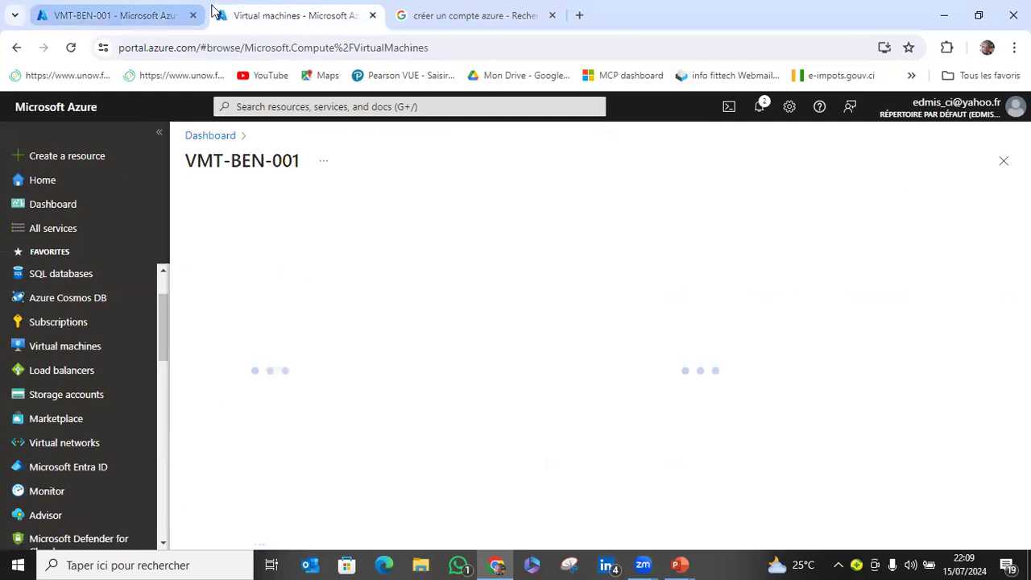
{"action": "left_click", "coordinate": [208, 13]}
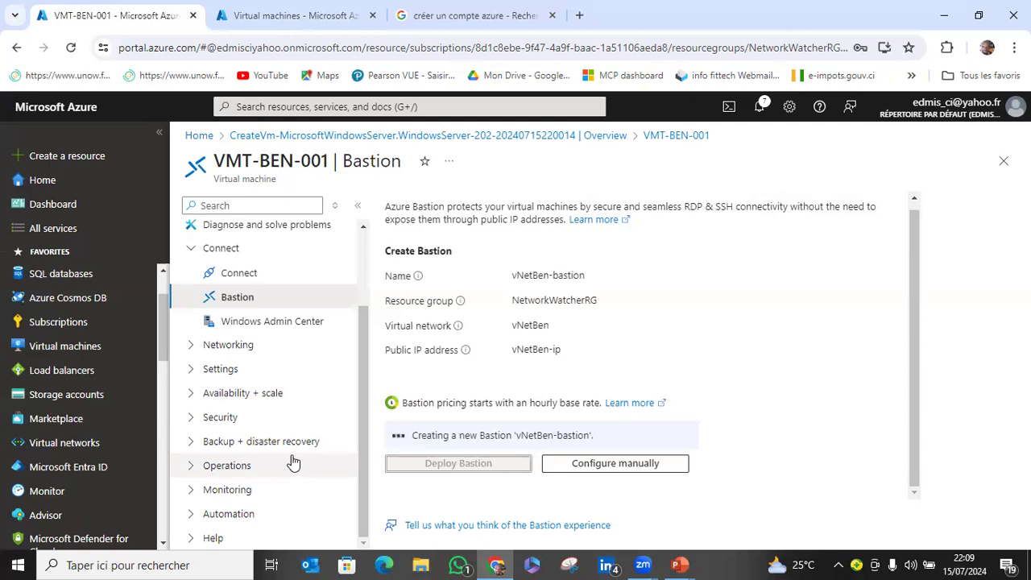
{"action": "left_click", "coordinate": [223, 7]}
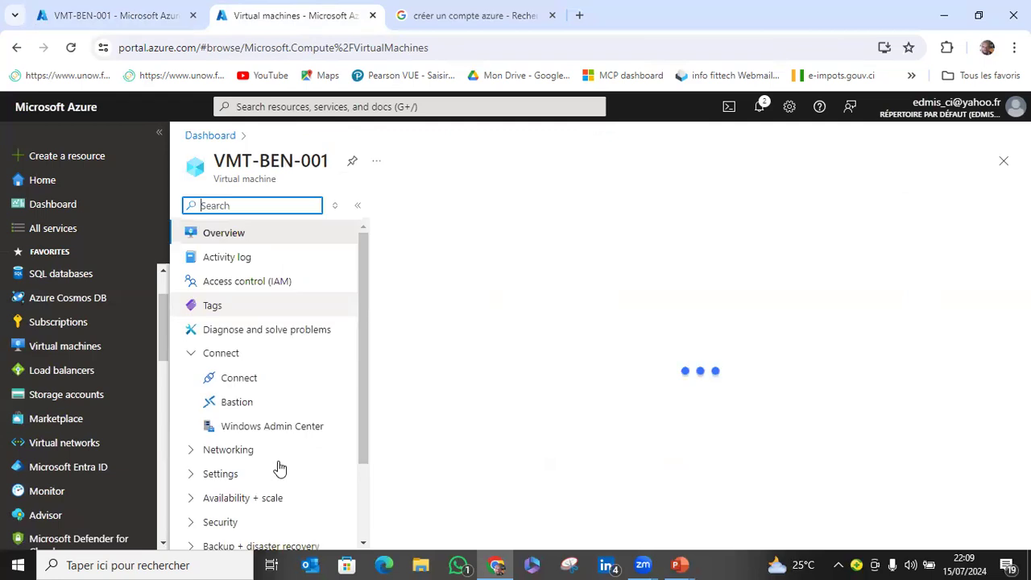
{"action": "scroll", "coordinate": [269, 477], "scroll_direction": "down", "scroll_amount": 3}
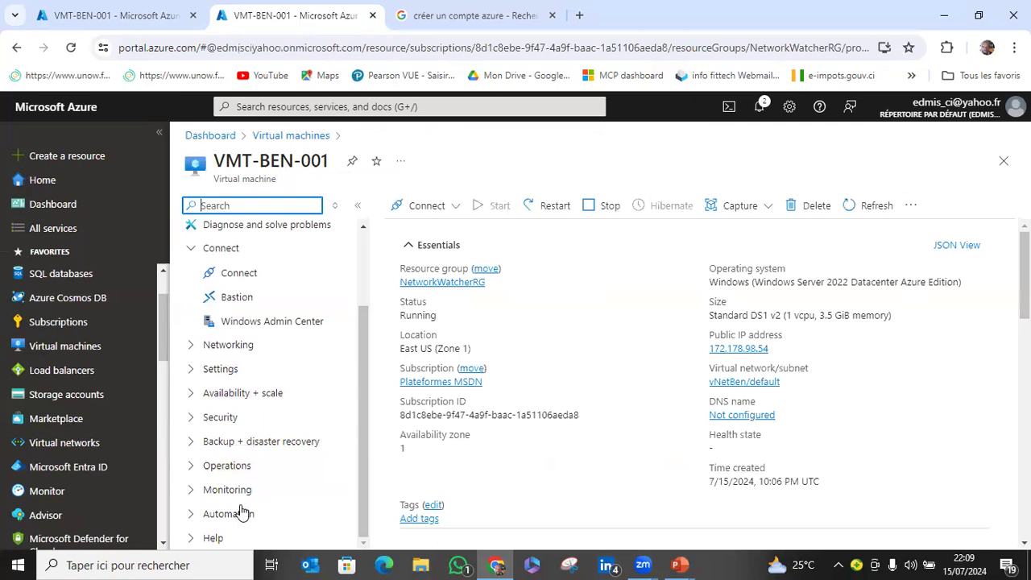
{"action": "left_click", "coordinate": [191, 418]}
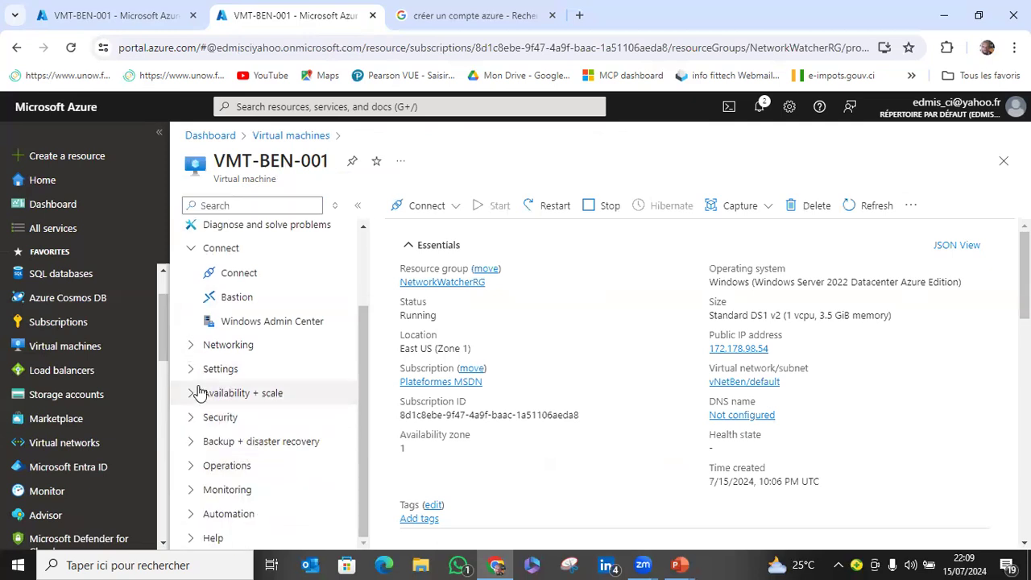
{"action": "left_click", "coordinate": [192, 346]}
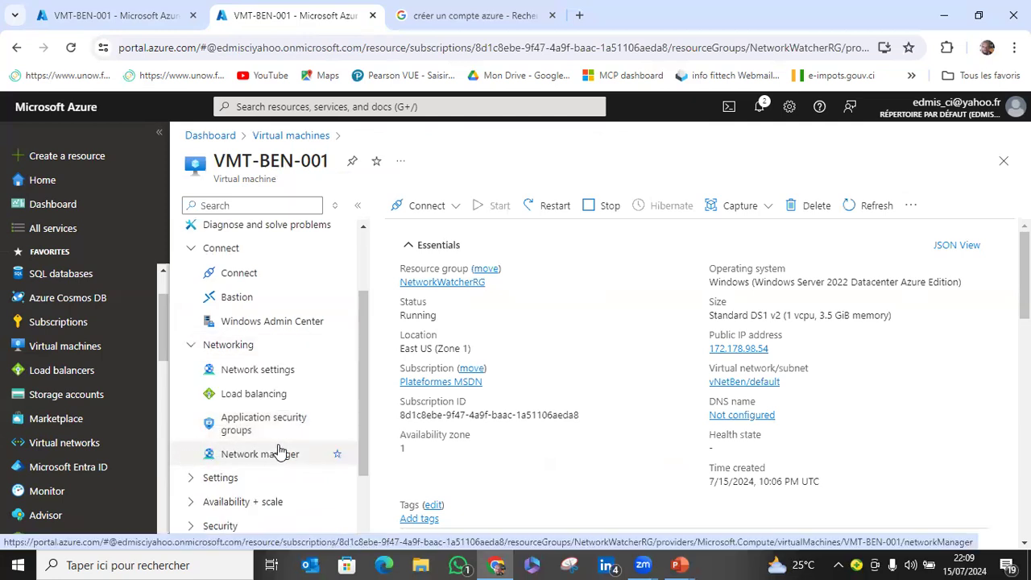
{"action": "scroll", "coordinate": [278, 452], "scroll_direction": "down", "scroll_amount": 1}
{"action": "scroll", "coordinate": [277, 450], "scroll_direction": "down", "scroll_amount": 1}
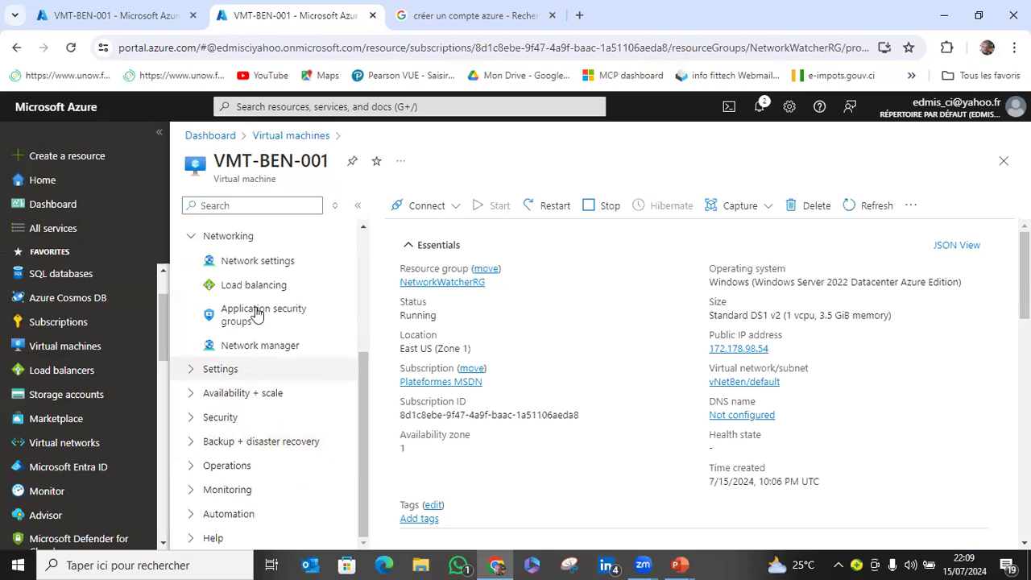
{"action": "left_click", "coordinate": [260, 263]}
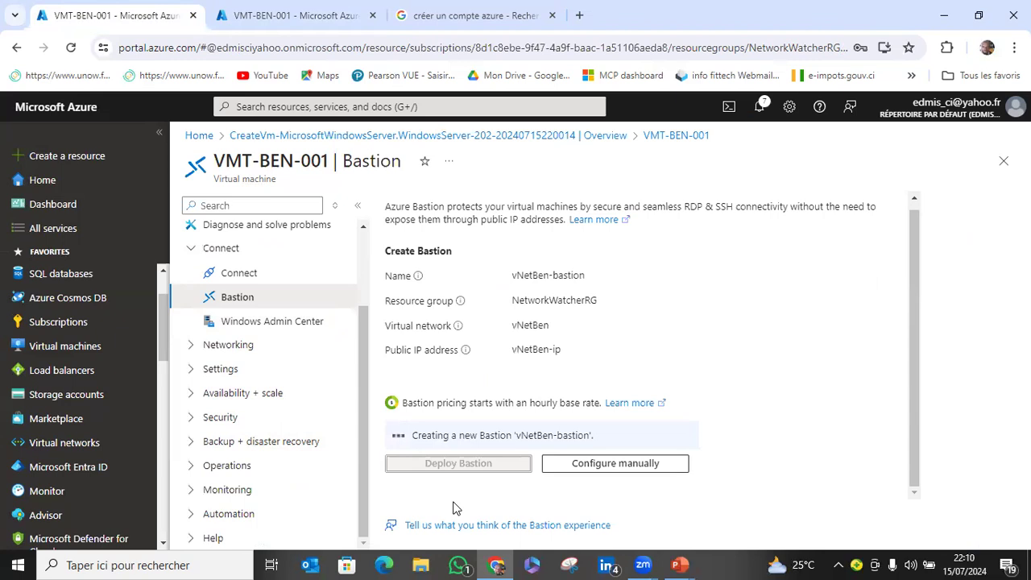
Examine the inbound and outbound rules of VMT-BEN-001-nsg and the port rule types on offer, and return to the Bastion deployment.
{"action": "left_click", "coordinate": [288, 18]}
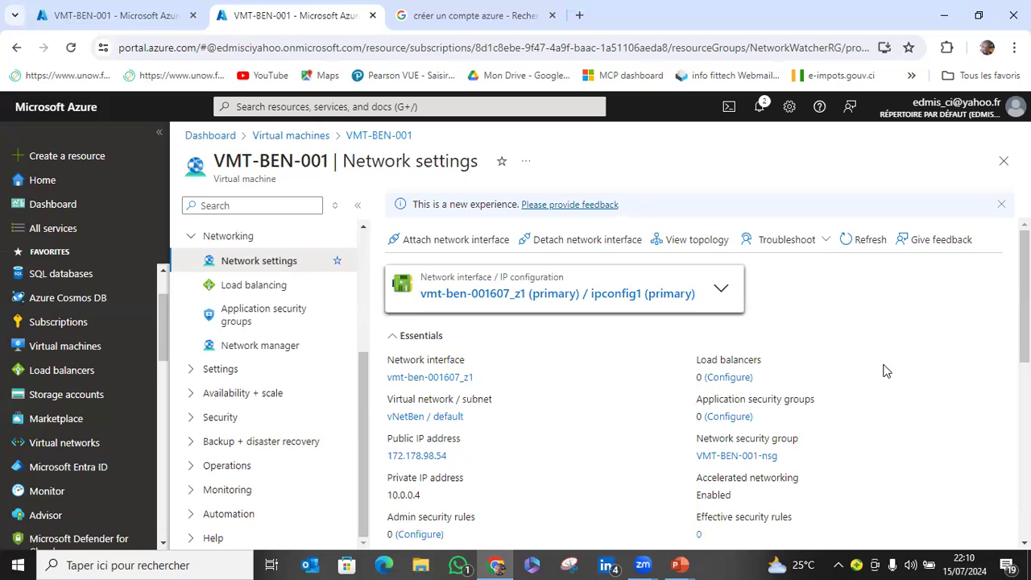
{"action": "scroll", "coordinate": [886, 371], "scroll_direction": "down", "scroll_amount": 4}
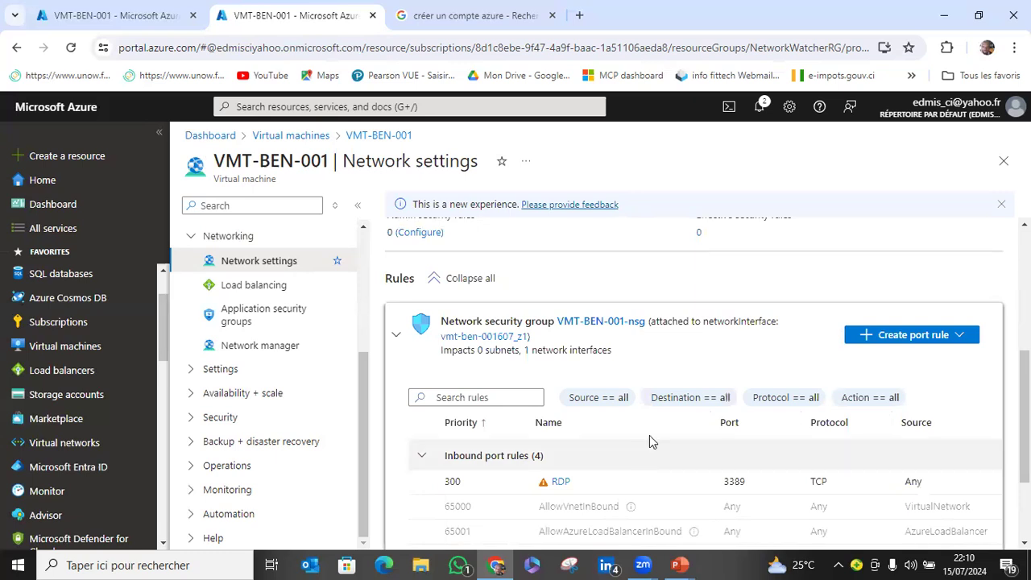
{"action": "scroll", "coordinate": [644, 435], "scroll_direction": "down", "scroll_amount": 1}
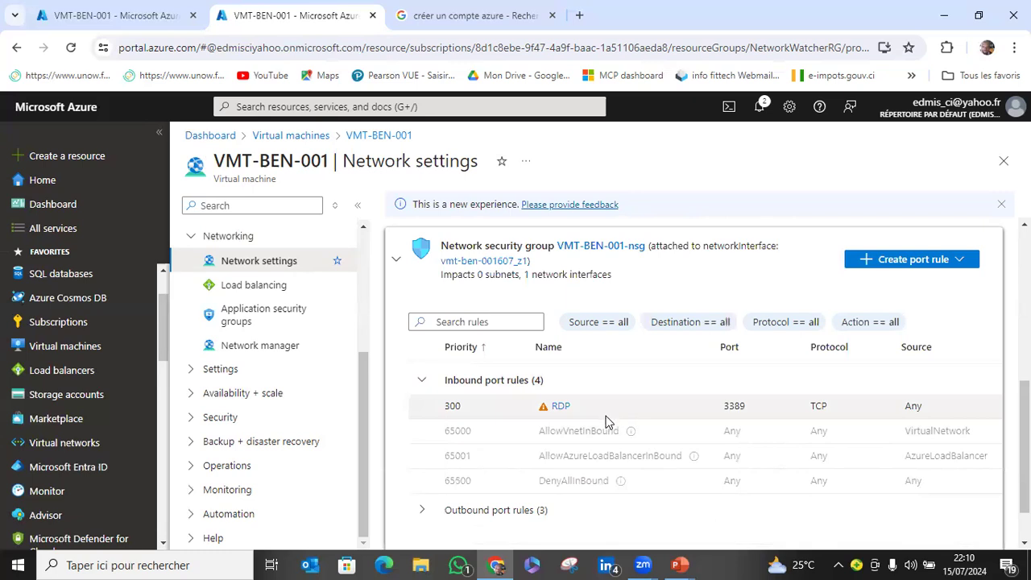
{"action": "scroll", "coordinate": [608, 420], "scroll_direction": "down", "scroll_amount": 1}
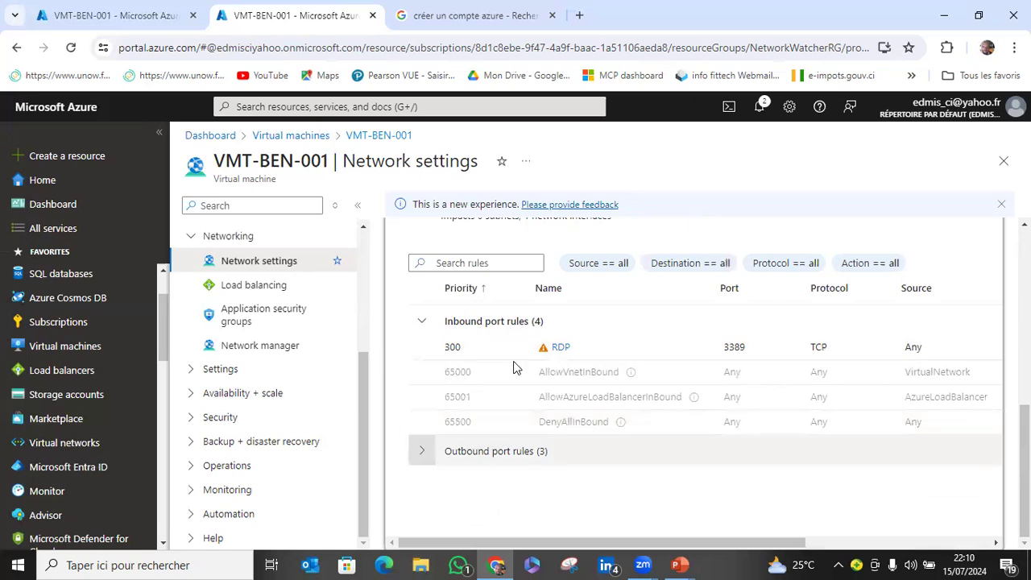
{"action": "left_click", "coordinate": [514, 452]}
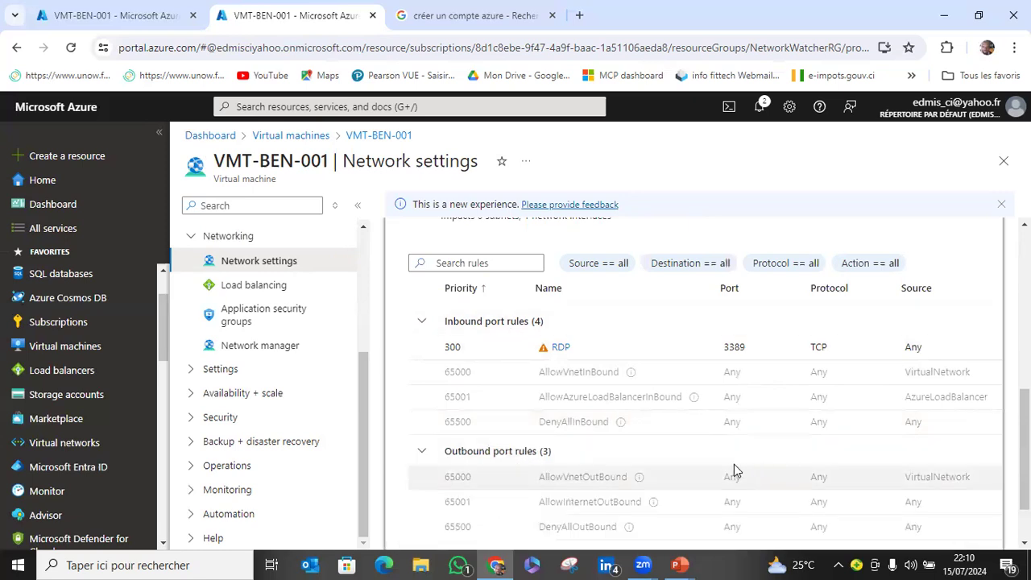
{"action": "scroll", "coordinate": [626, 459], "scroll_direction": "down", "scroll_amount": 1}
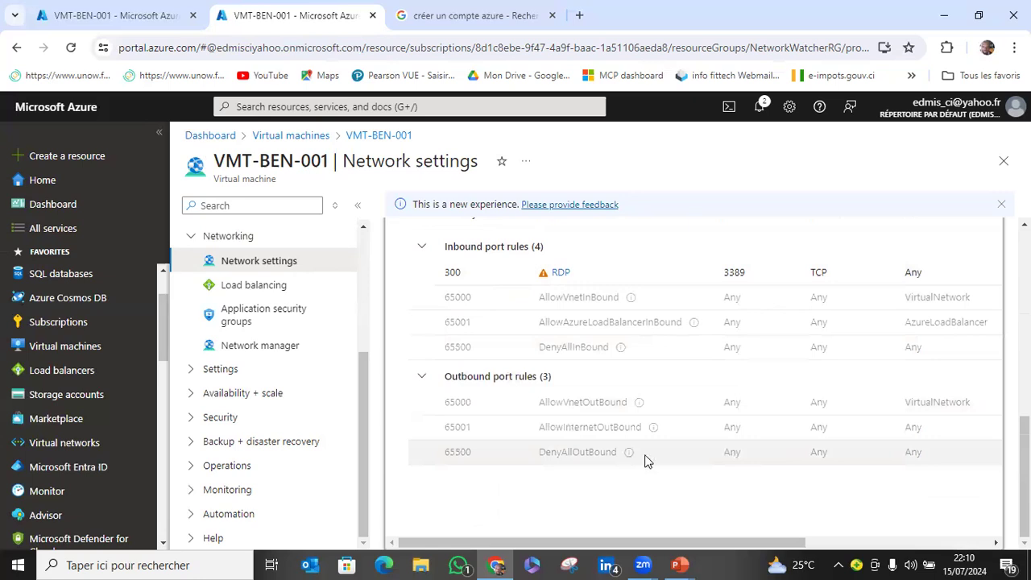
{"action": "scroll", "coordinate": [644, 461], "scroll_direction": "up", "scroll_amount": 3}
{"action": "scroll", "coordinate": [648, 457], "scroll_direction": "down", "scroll_amount": 3}
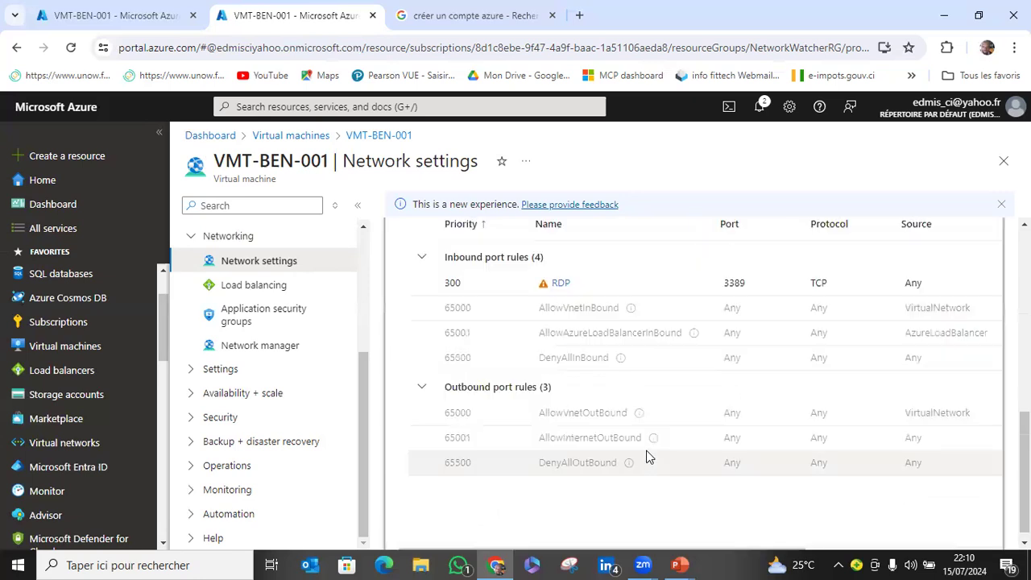
{"action": "scroll", "coordinate": [648, 457], "scroll_direction": "up", "scroll_amount": 3}
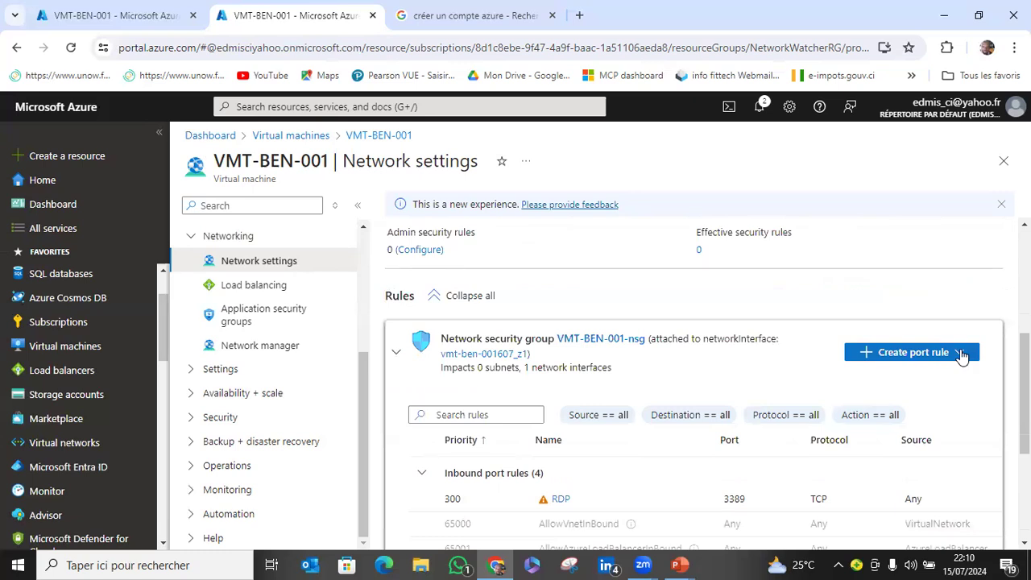
{"action": "left_click", "coordinate": [961, 355]}
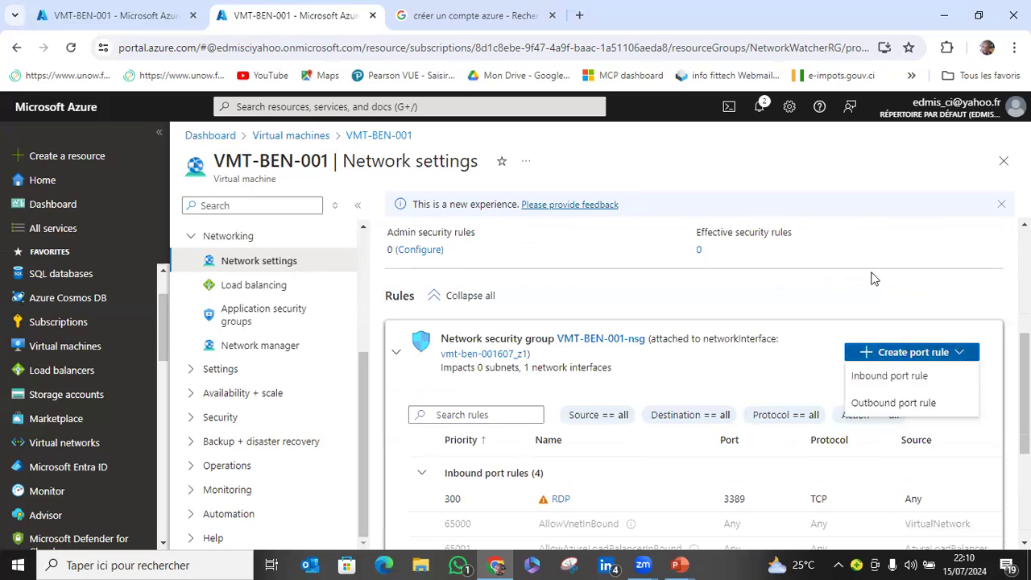
{"action": "left_click", "coordinate": [141, 6]}
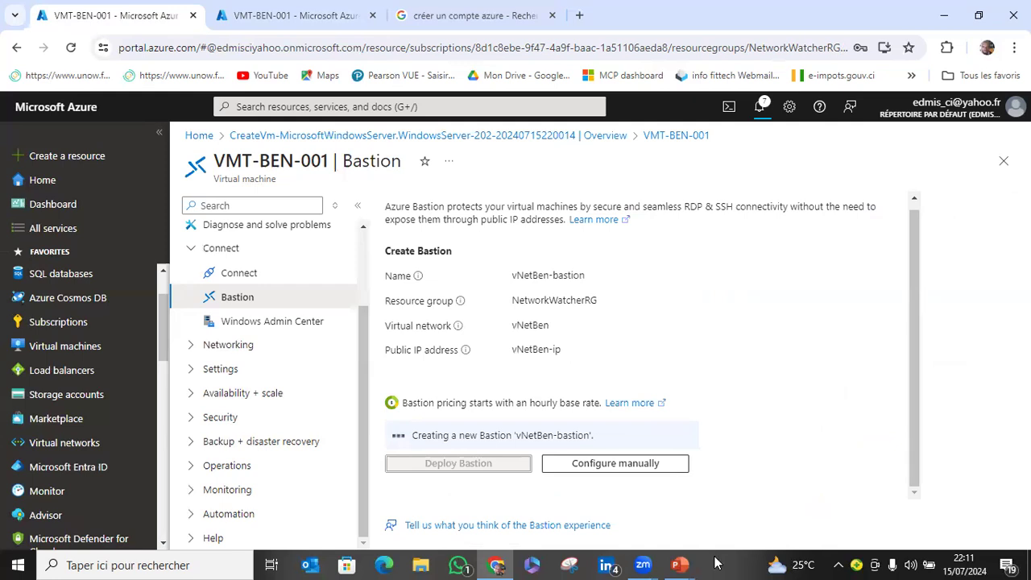
Close the PowerPoint presentation AZ-104T00A-FR and the Google search tab for "créer un compte azure".
{"action": "left_click", "coordinate": [643, 564]}
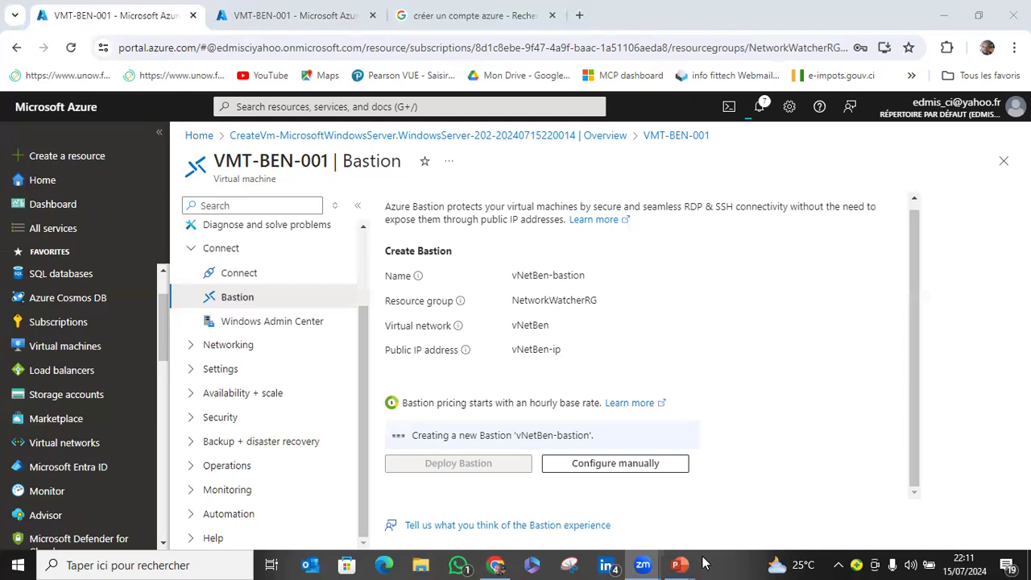
{"action": "mouse_move", "coordinate": [689, 564]}
{"action": "left_click", "coordinate": [666, 455]}
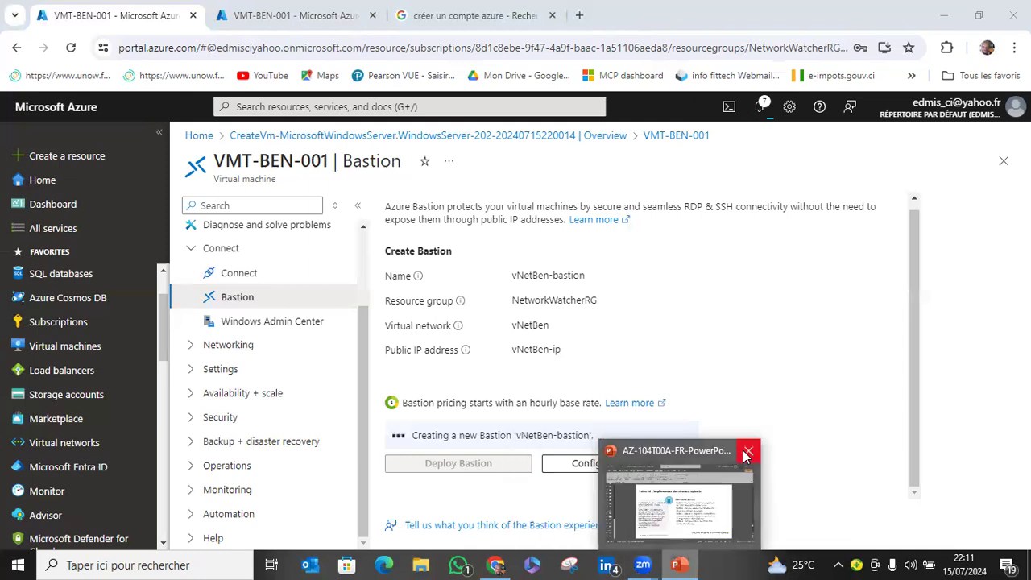
{"action": "left_click", "coordinate": [747, 454]}
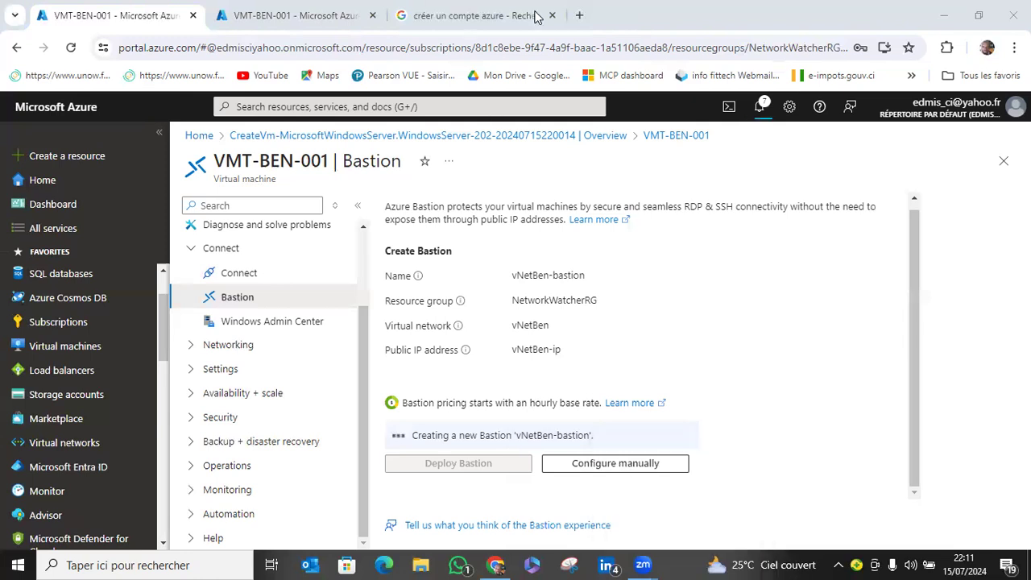
{"action": "left_click", "coordinate": [439, 16]}
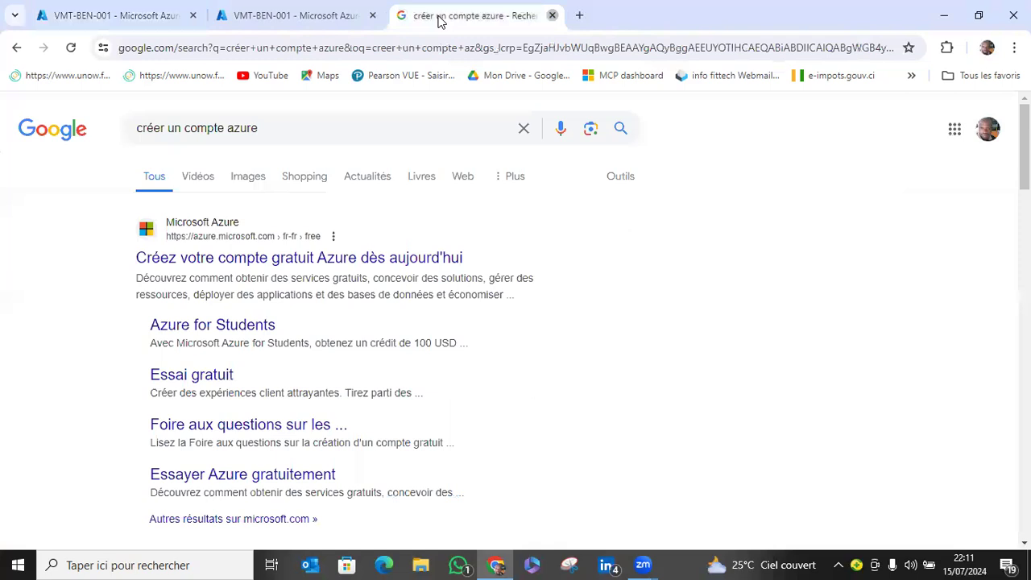
{"action": "left_click", "coordinate": [553, 15]}
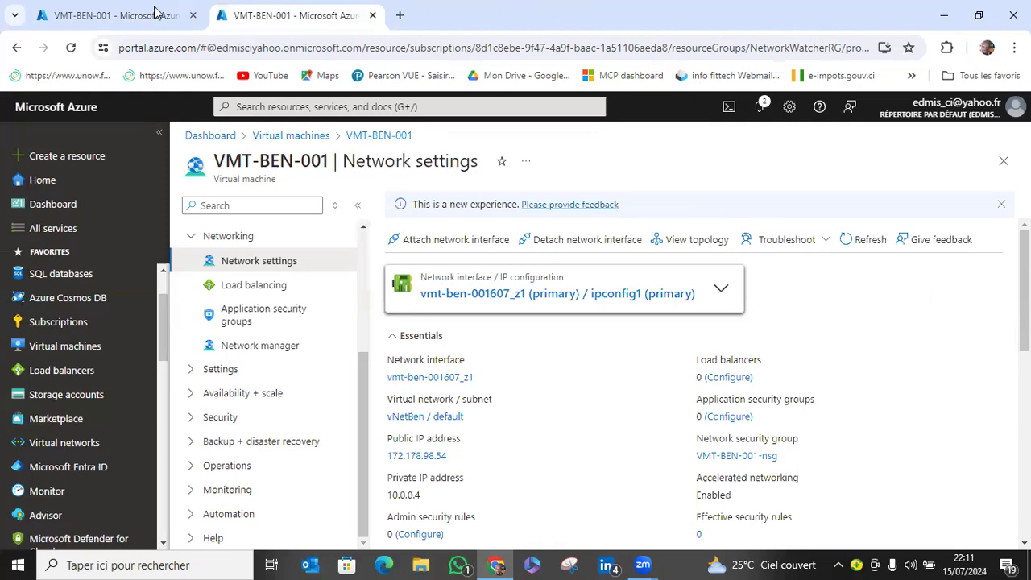
Check the Bastion deployment of VMT-BEN-001 and open the vNetBen-bastion resource from the list of all resources in the second browser tab.
{"action": "left_click", "coordinate": [123, 25]}
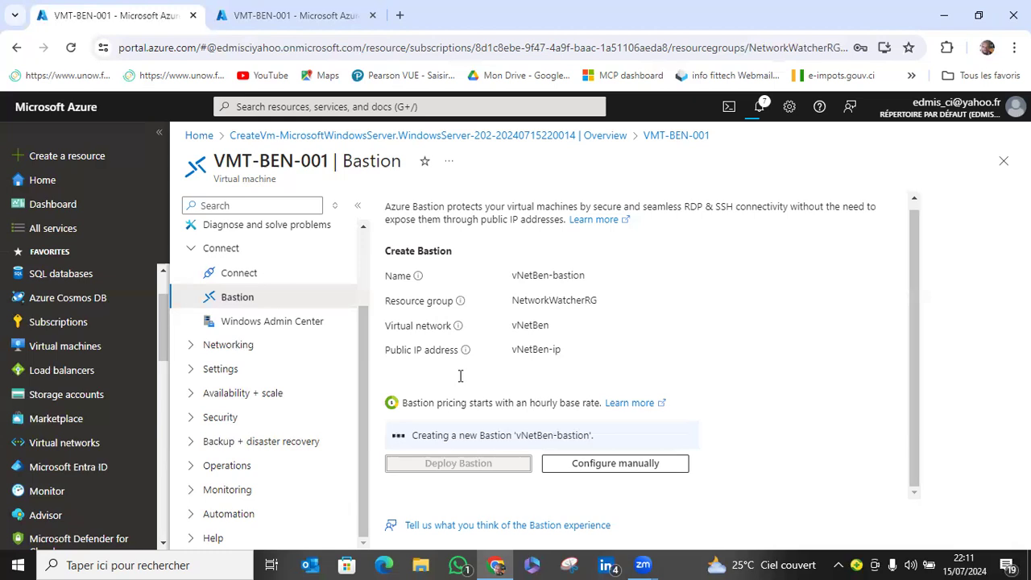
{"action": "left_click", "coordinate": [259, 16]}
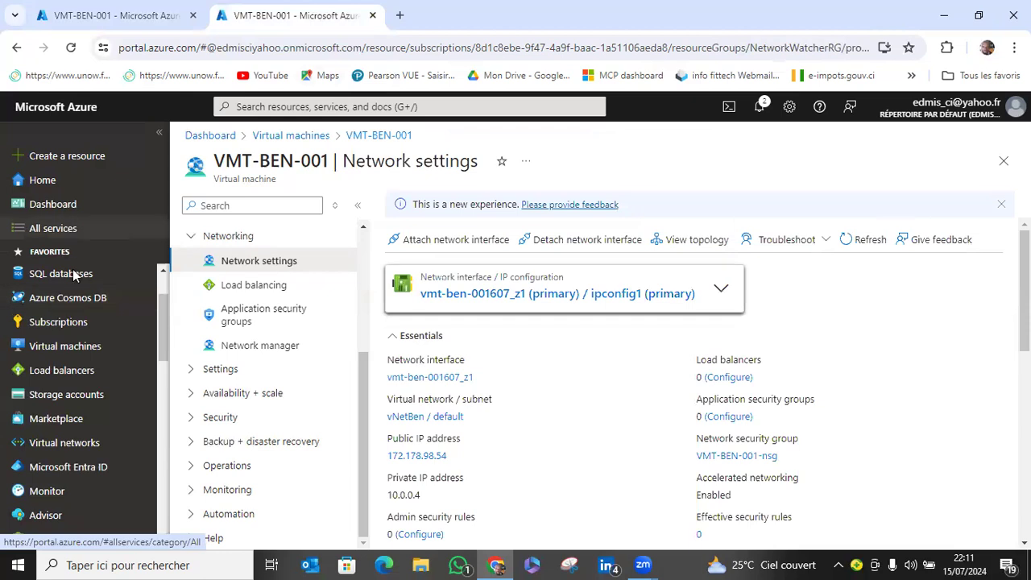
{"action": "scroll", "coordinate": [76, 269], "scroll_direction": "up", "scroll_amount": 1}
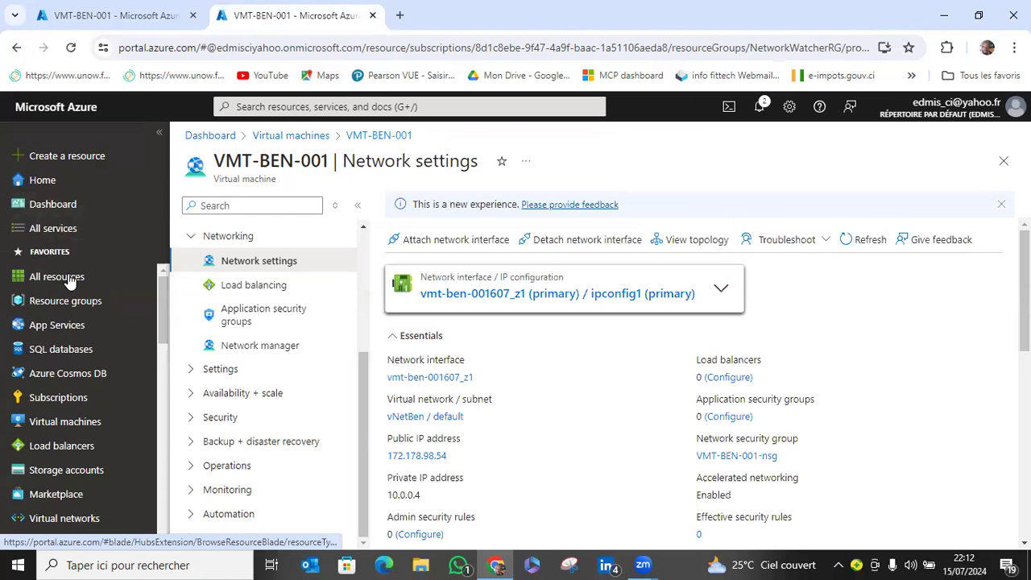
{"action": "left_click", "coordinate": [120, 276]}
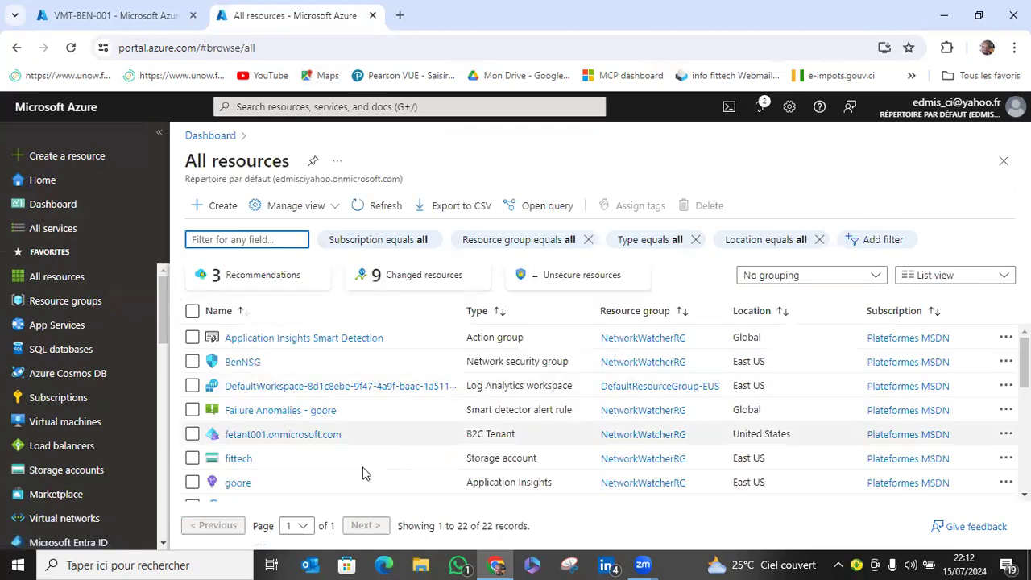
{"action": "scroll", "coordinate": [362, 466], "scroll_direction": "down", "scroll_amount": 5}
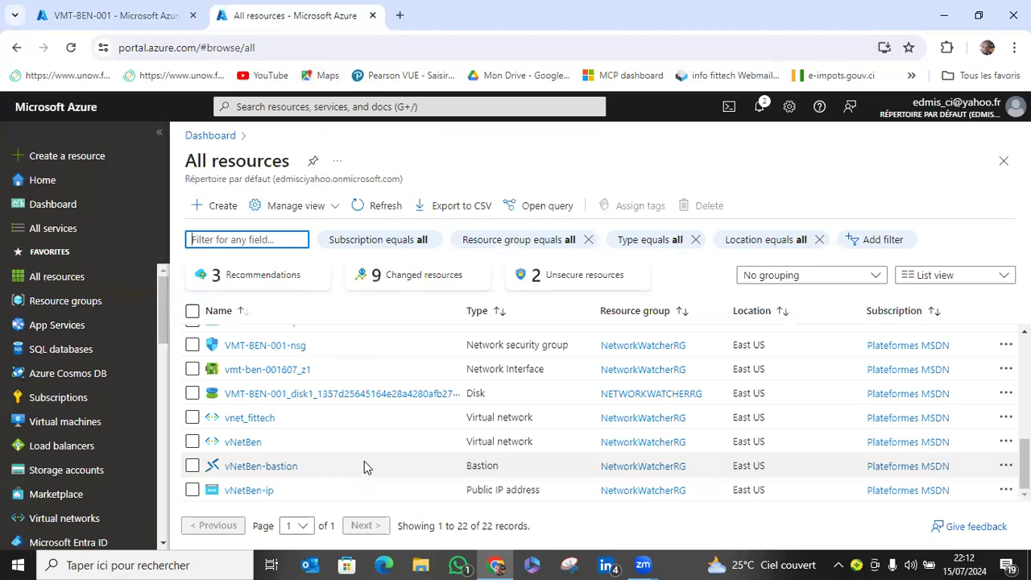
{"action": "left_click", "coordinate": [273, 472]}
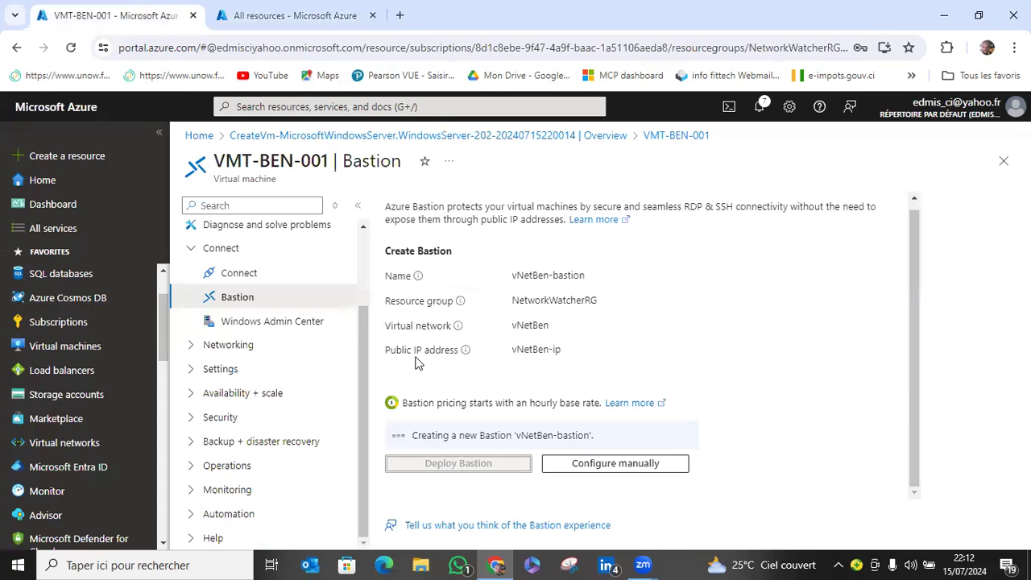
{"action": "left_click", "coordinate": [297, 7]}
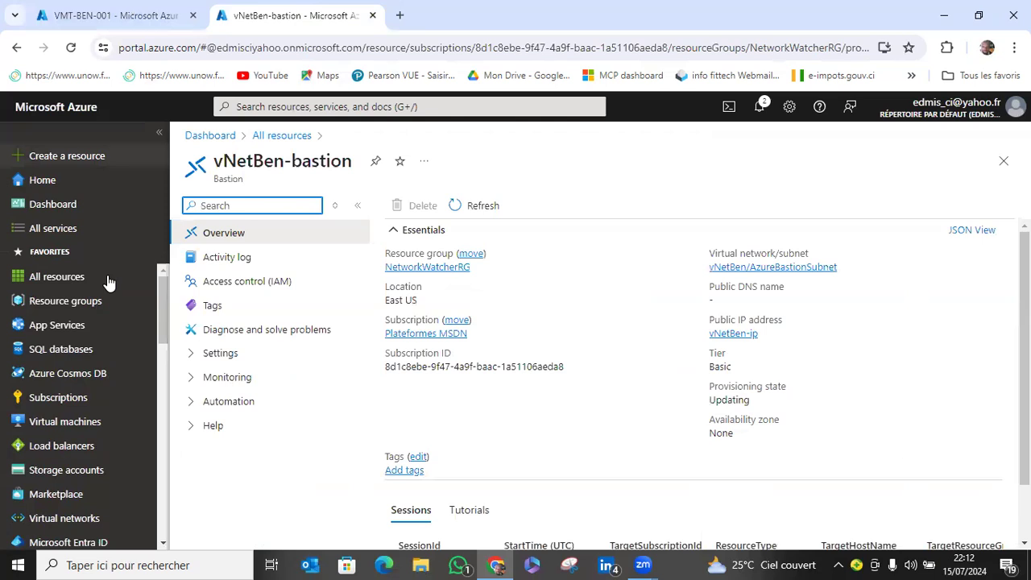
Open the configuration settings of vNetBen-bastion and examine the available tiers and the optional features.
{"action": "left_click", "coordinate": [193, 353]}
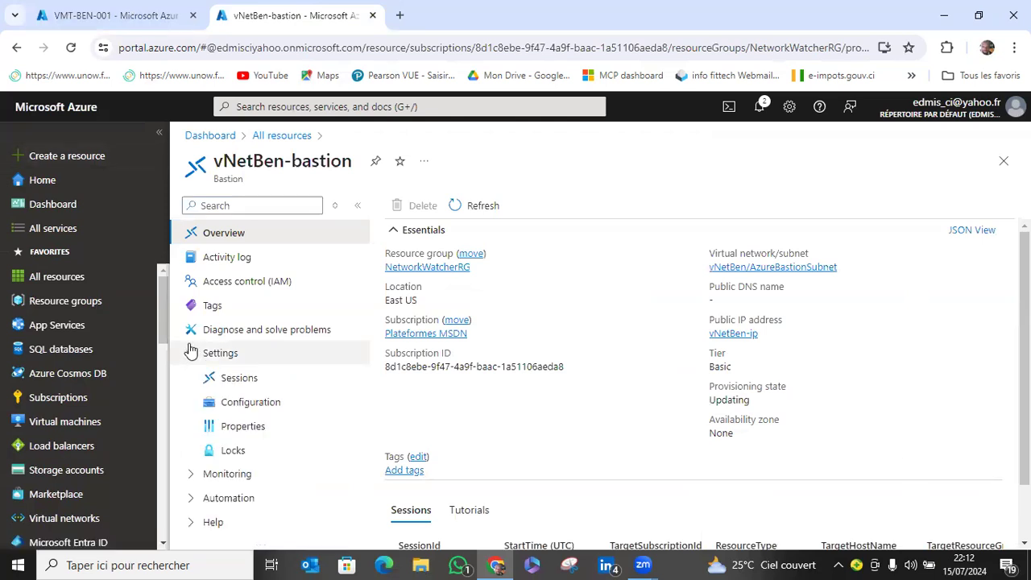
{"action": "left_click", "coordinate": [282, 407]}
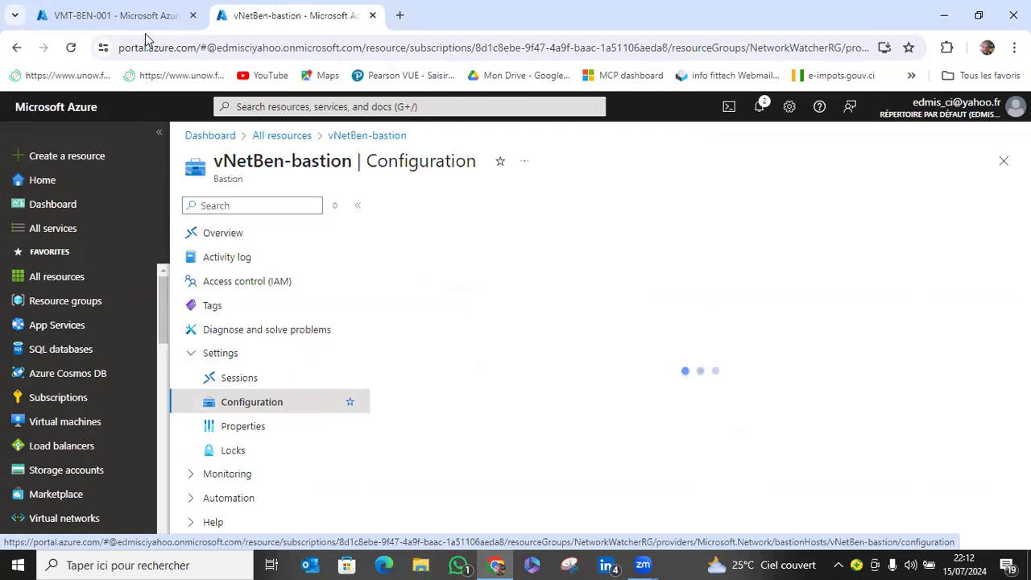
{"action": "left_click", "coordinate": [121, 11]}
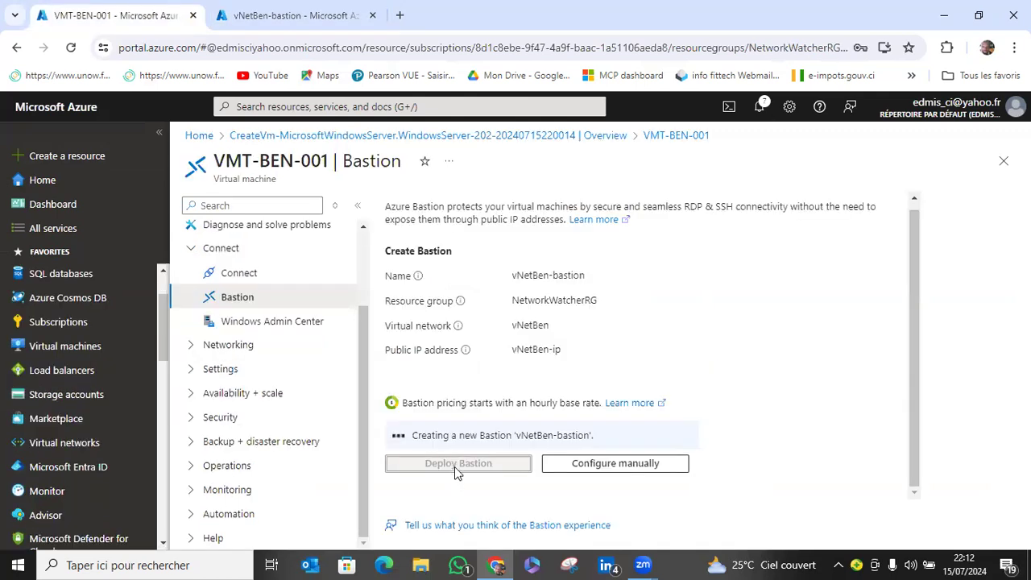
{"action": "left_click", "coordinate": [288, 9]}
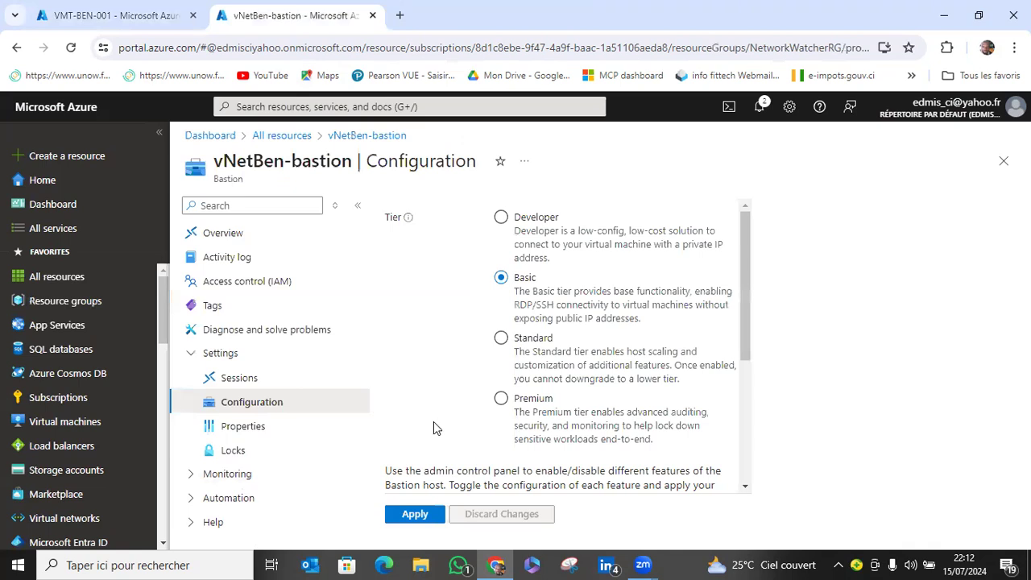
{"action": "scroll", "coordinate": [448, 428], "scroll_direction": "down", "scroll_amount": 2}
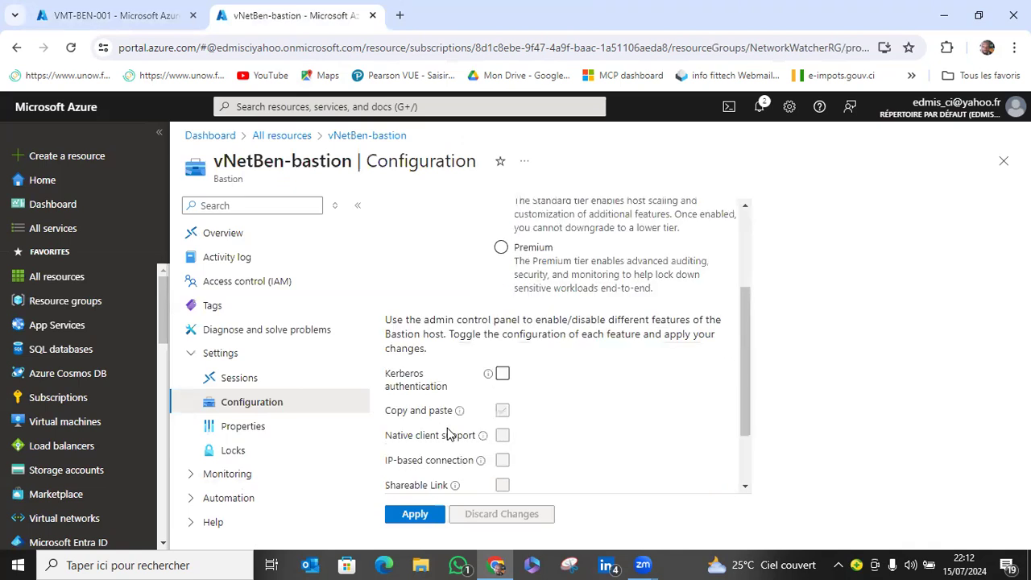
{"action": "scroll", "coordinate": [449, 434], "scroll_direction": "down", "scroll_amount": 1}
{"action": "scroll", "coordinate": [445, 437], "scroll_direction": "up", "scroll_amount": 3}
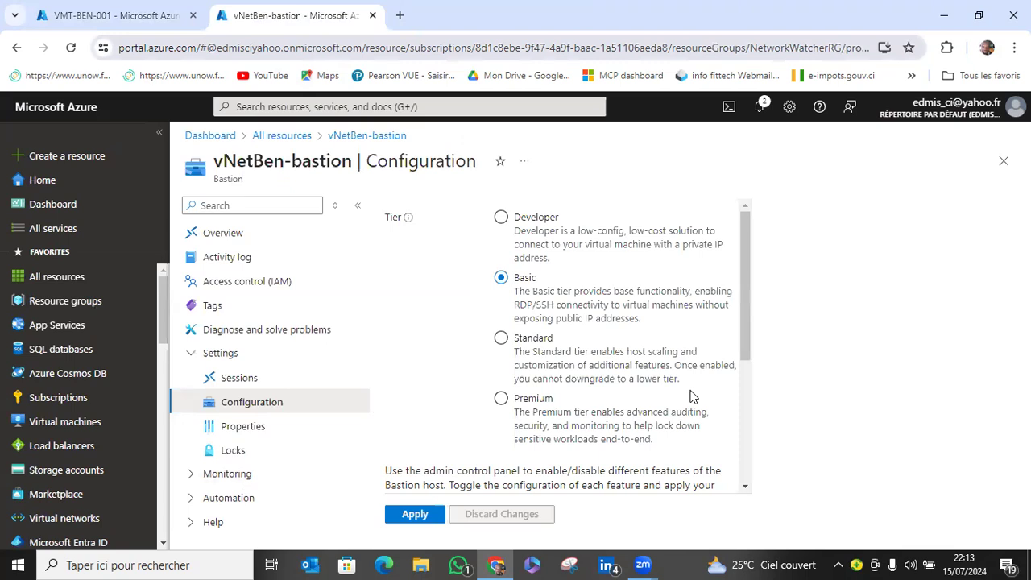
Return to the Bastion deployment of VMT-BEN-001 and dismiss every notification except the one for the Bastion creation.
{"action": "left_click", "coordinate": [150, 10]}
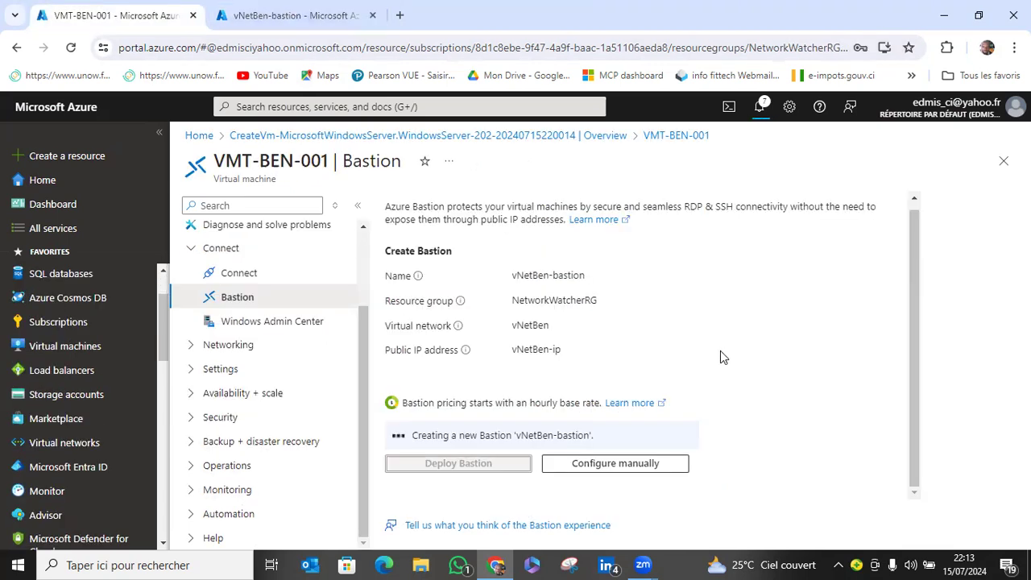
{"action": "left_click", "coordinate": [760, 111]}
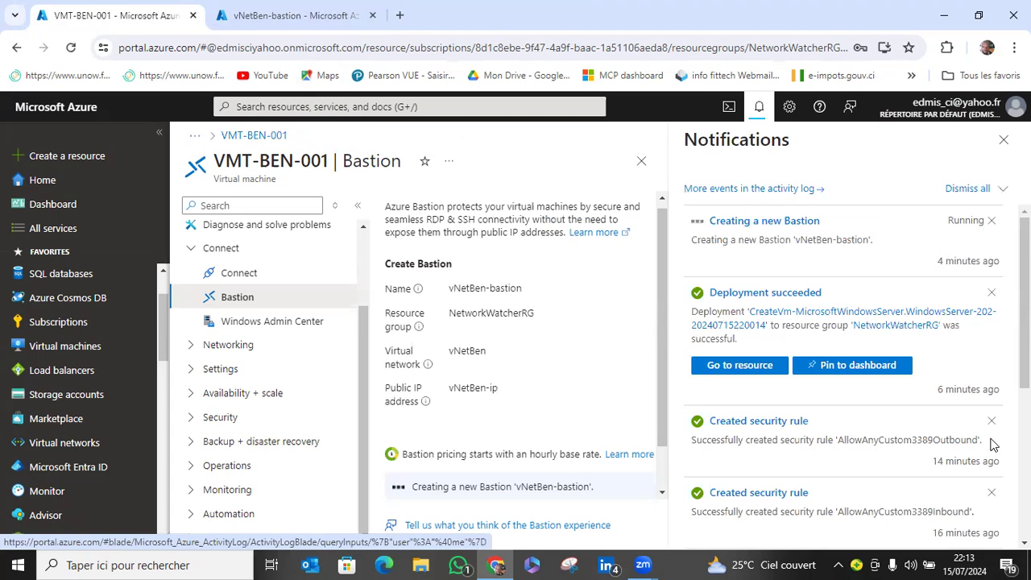
{"action": "left_click", "coordinate": [992, 292]}
{"action": "left_click", "coordinate": [991, 293]}
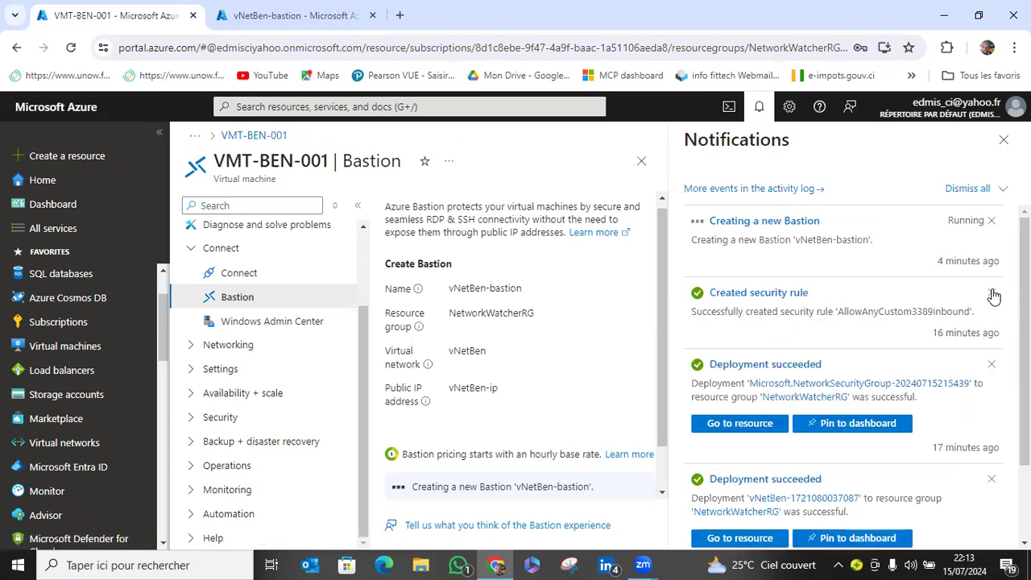
{"action": "left_click", "coordinate": [993, 293]}
{"action": "left_click", "coordinate": [993, 293]}
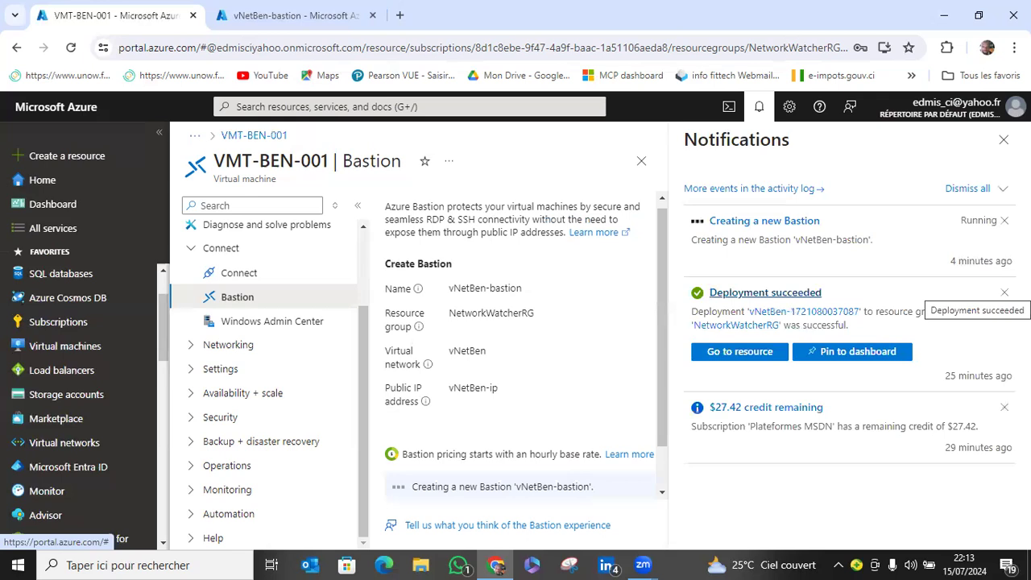
{"action": "left_click", "coordinate": [1004, 292]}
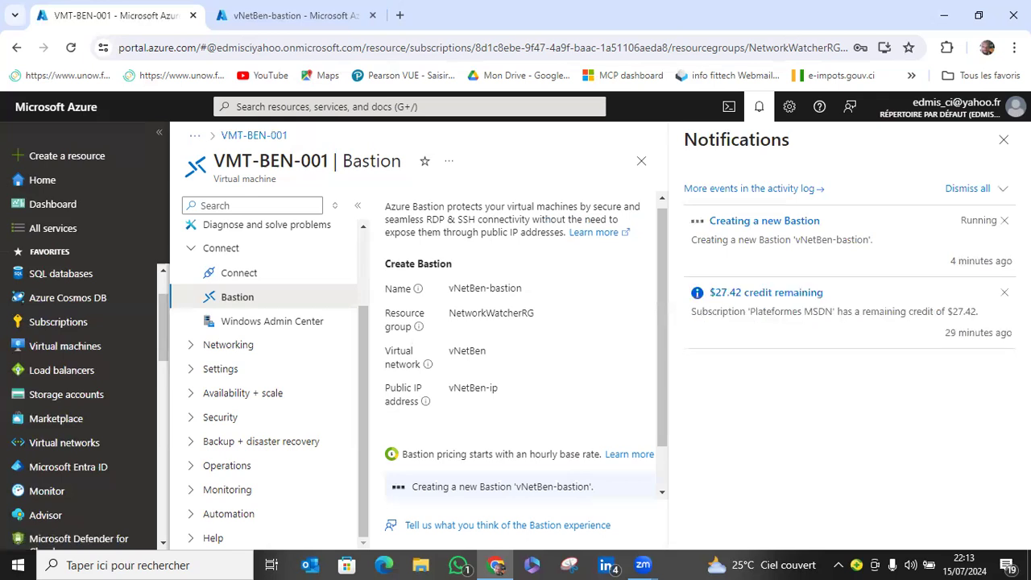
{"action": "left_click", "coordinate": [1005, 295]}
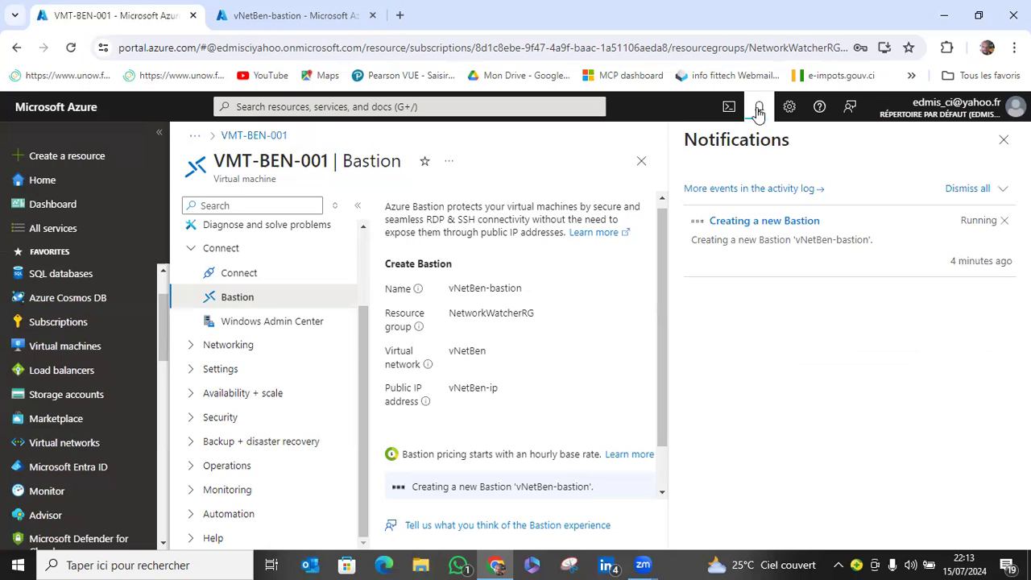
{"action": "left_click", "coordinate": [864, 336]}
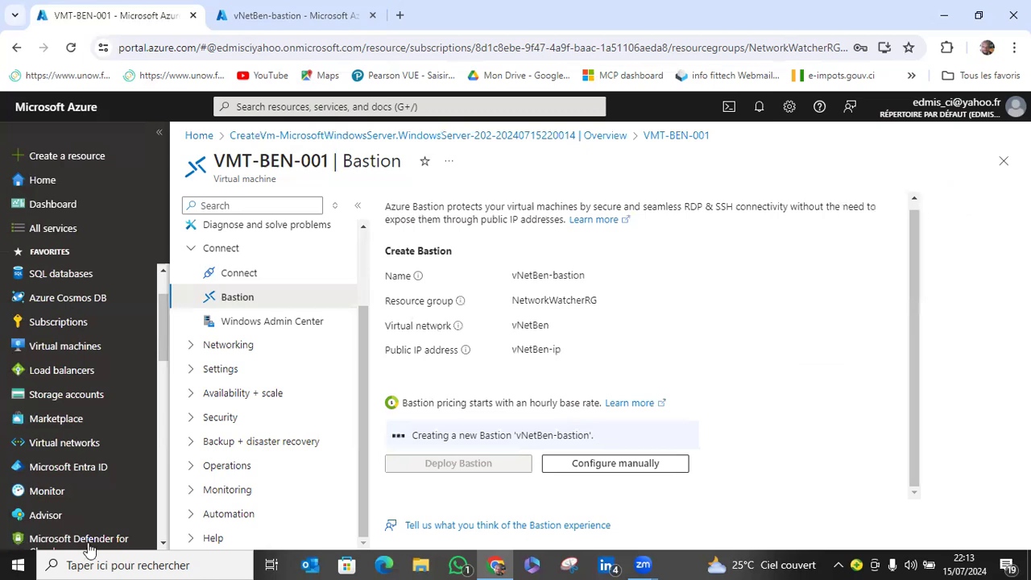
{"action": "mouse_move", "coordinate": [90, 550]}
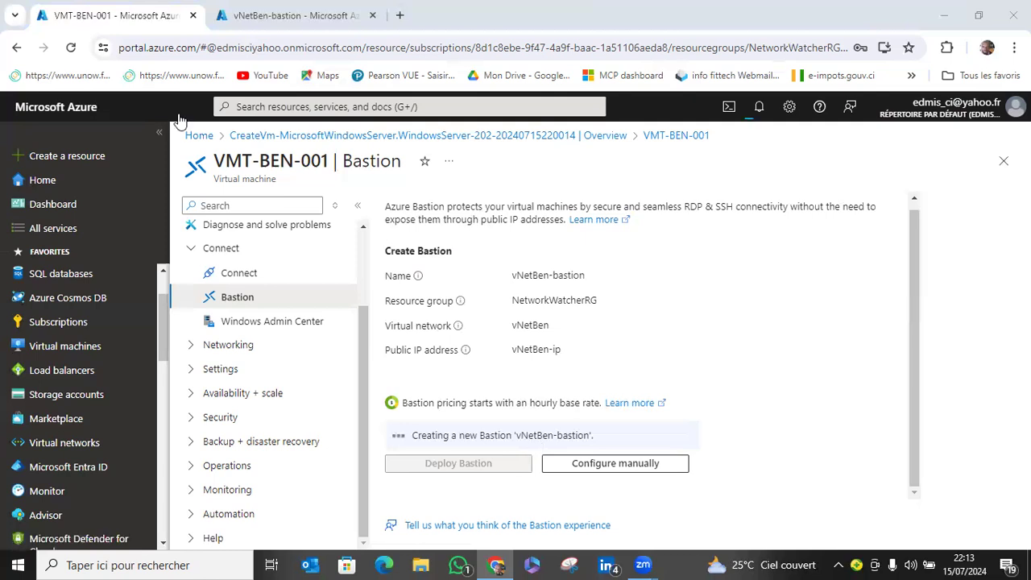
{"action": "left_click_drag", "start_coordinate": [101, 298], "coordinate": [329, 314]}
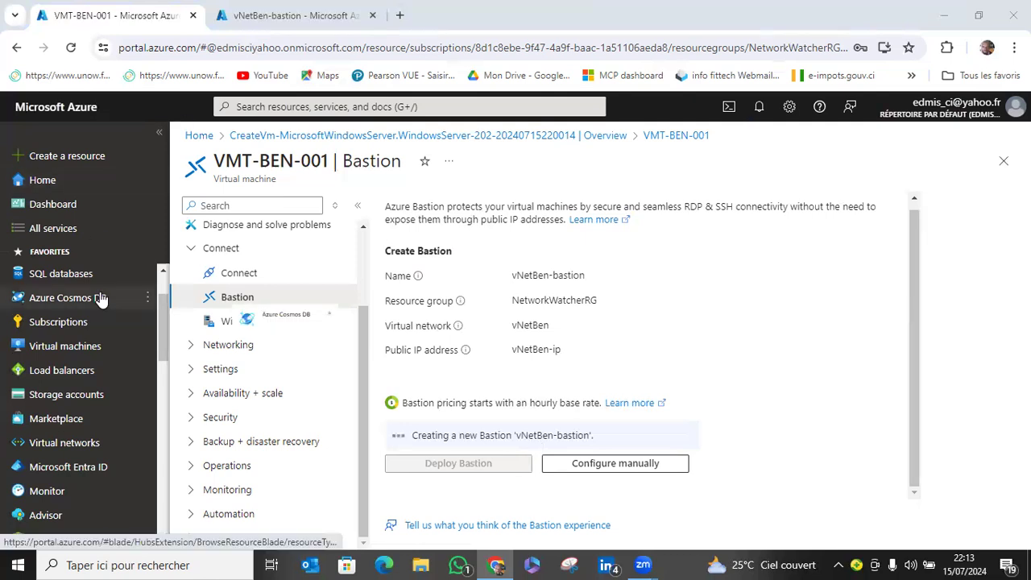
{"action": "scroll", "coordinate": [104, 302], "scroll_direction": "down", "scroll_amount": 2}
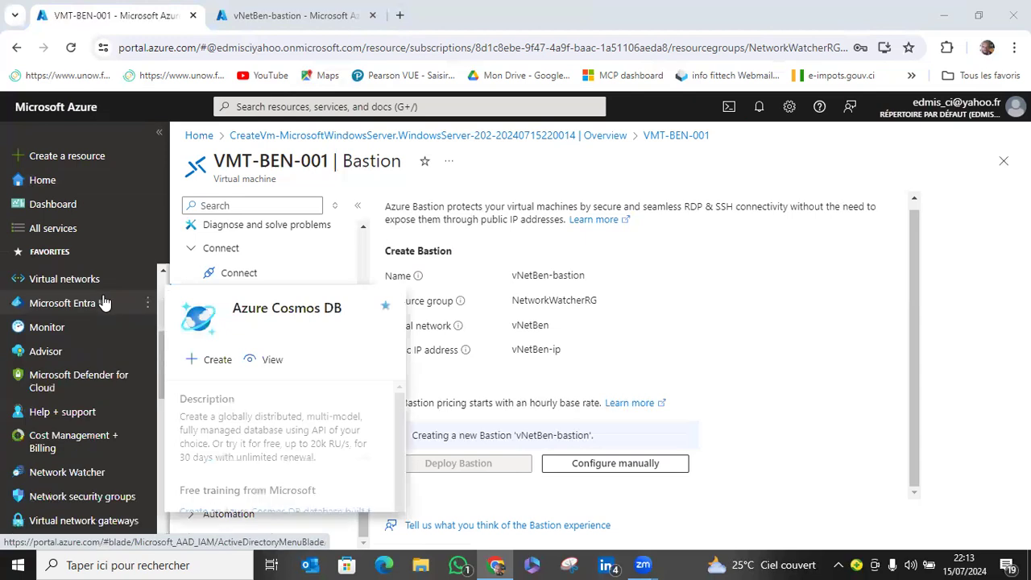
{"action": "scroll", "coordinate": [103, 304], "scroll_direction": "down", "scroll_amount": 2}
{"action": "scroll", "coordinate": [90, 316], "scroll_direction": "up", "scroll_amount": 1}
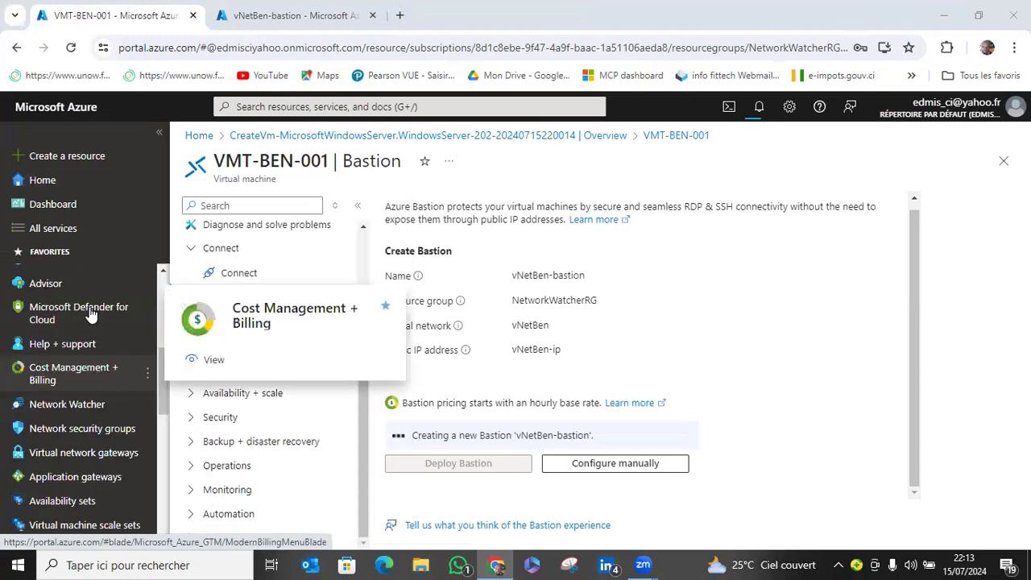
{"action": "scroll", "coordinate": [95, 314], "scroll_direction": "up", "scroll_amount": 4}
{"action": "mouse_move", "coordinate": [95, 314]}
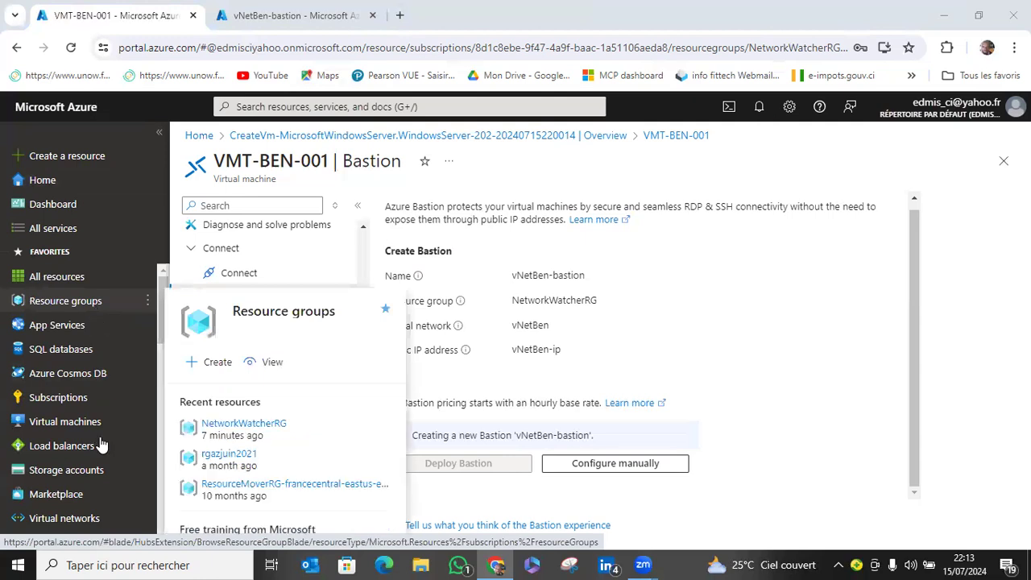
{"action": "scroll", "coordinate": [102, 445], "scroll_direction": "down", "scroll_amount": 2}
{"action": "scroll", "coordinate": [102, 443], "scroll_direction": "down", "scroll_amount": 2}
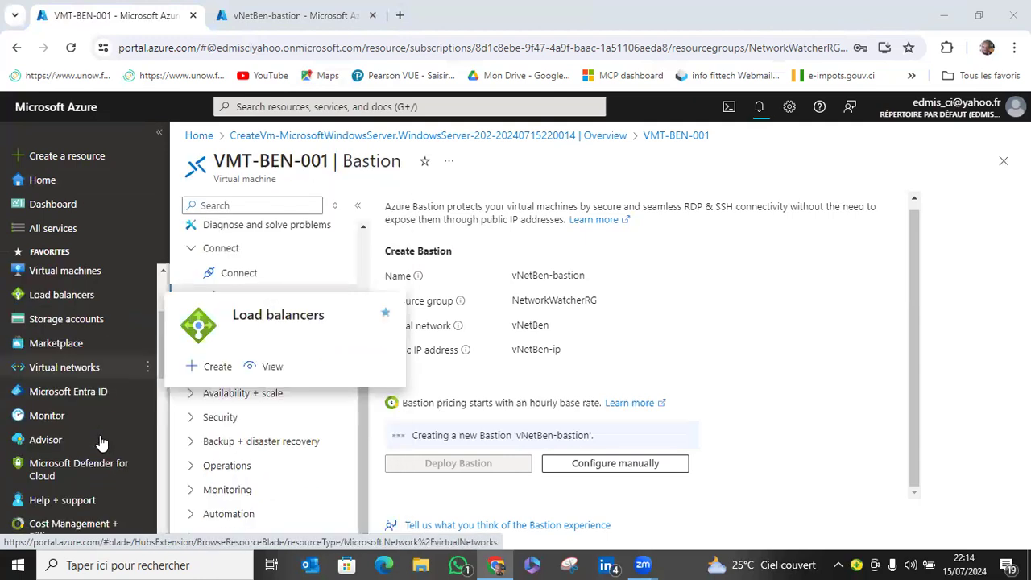
Reopen the list of all resources in the second browser tab and return to the Bastion deployment of VMT-BEN-001.
{"action": "left_click", "coordinate": [274, 12]}
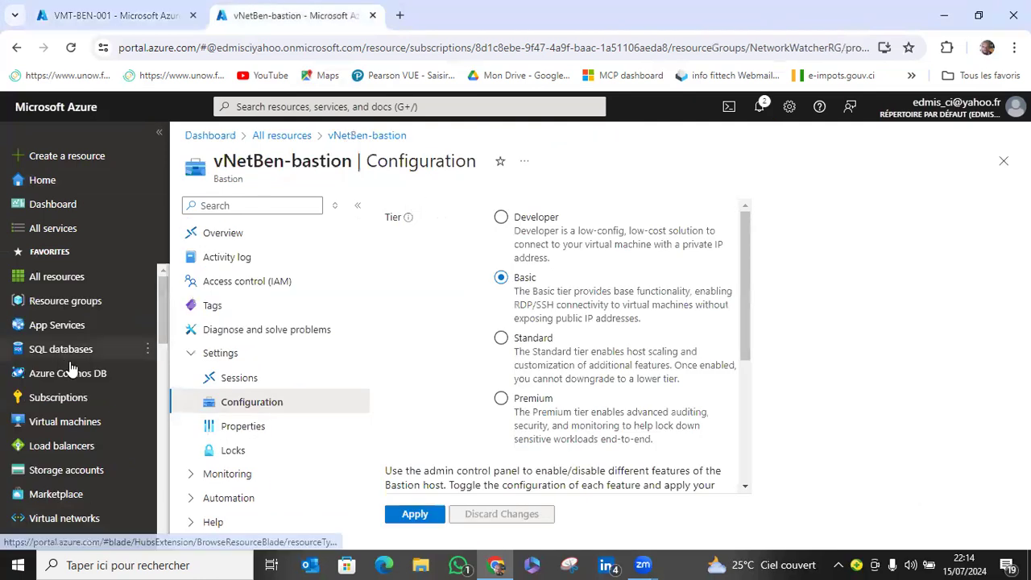
{"action": "left_click", "coordinate": [71, 276]}
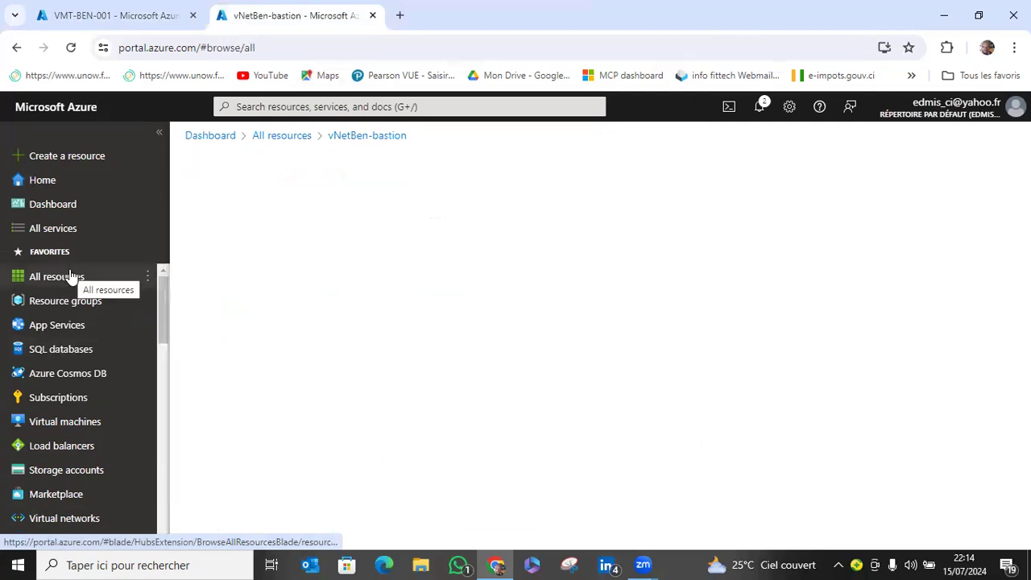
{"action": "scroll", "coordinate": [78, 393], "scroll_direction": "down", "scroll_amount": 3}
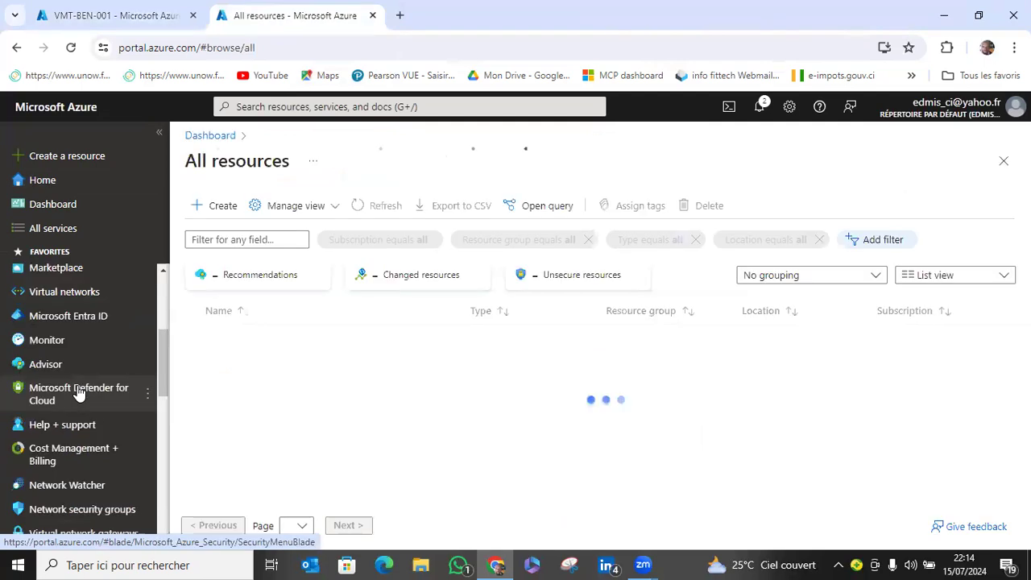
{"action": "mouse_move", "coordinate": [78, 394]}
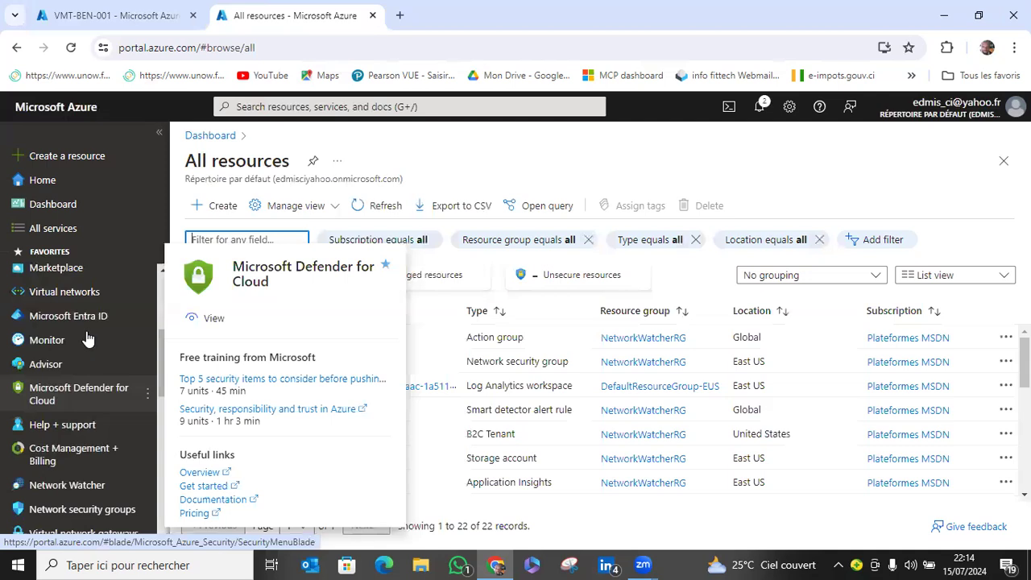
{"action": "left_click", "coordinate": [120, 16]}
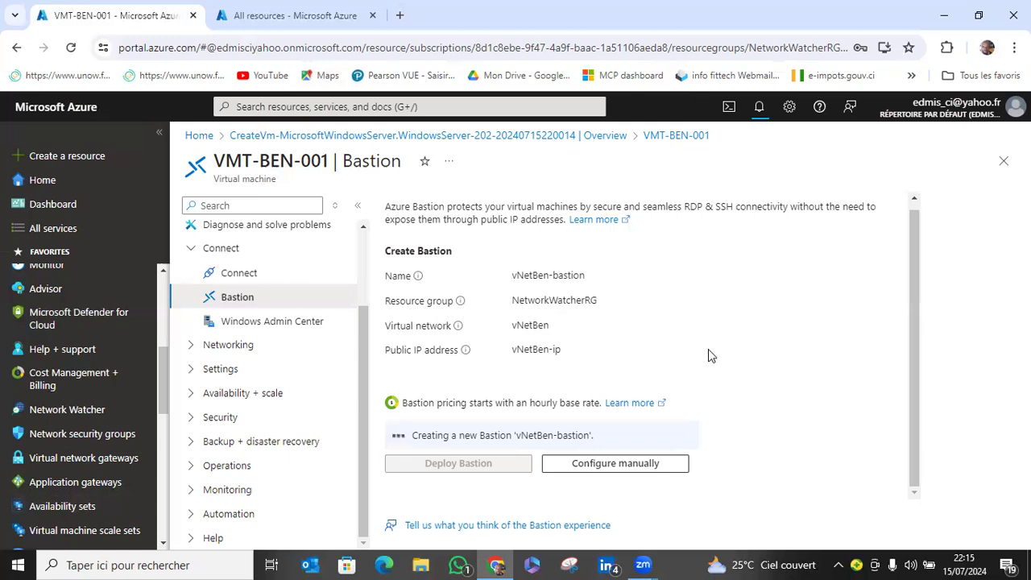
Refresh the Bastion page of VMT-BEN-001, check the portal notifications, and reload the page again to update the provisioning state.
{"action": "left_click", "coordinate": [70, 51]}
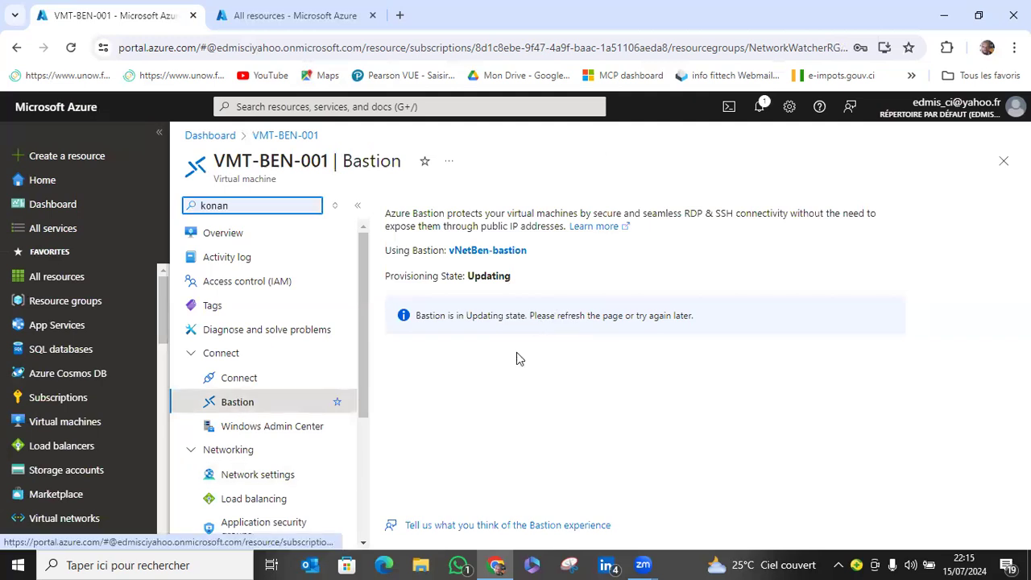
{"action": "left_click", "coordinate": [608, 440]}
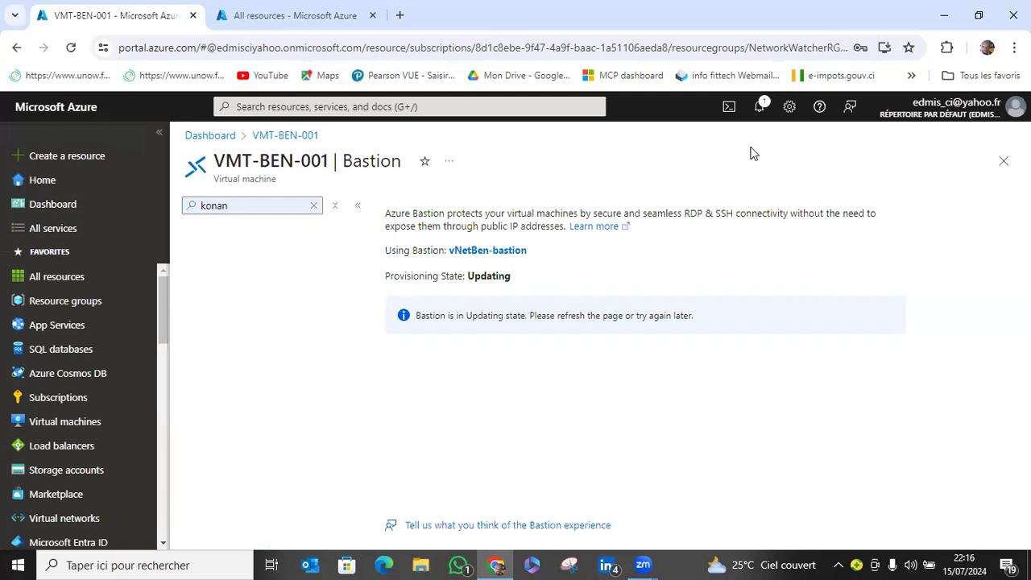
{"action": "left_click", "coordinate": [762, 108]}
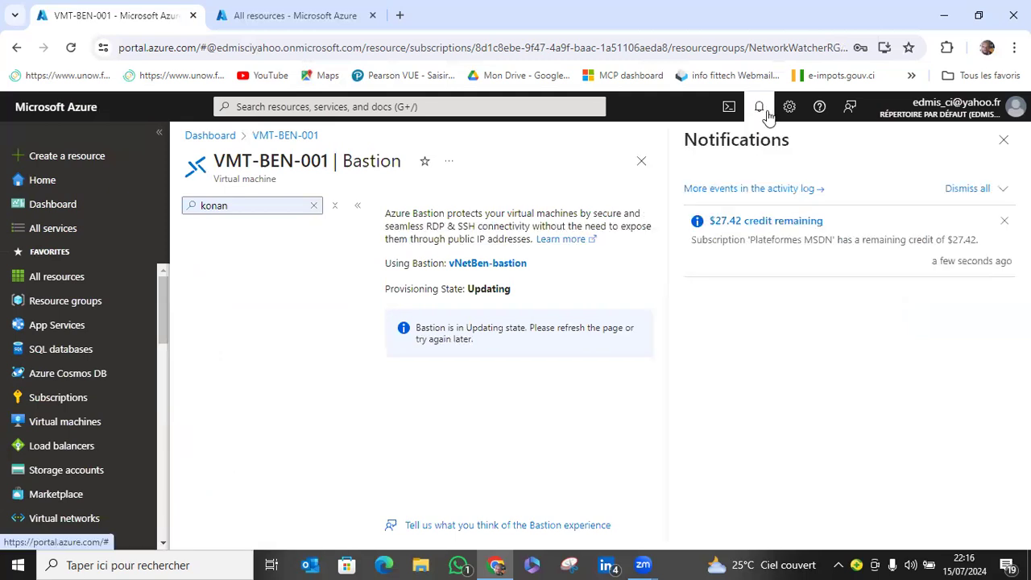
{"action": "left_click", "coordinate": [72, 50]}
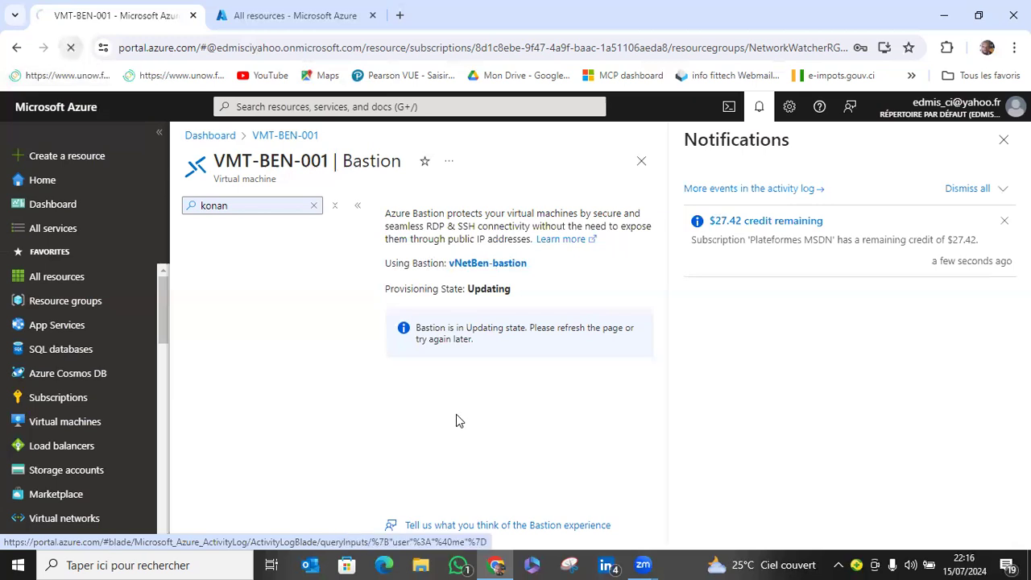